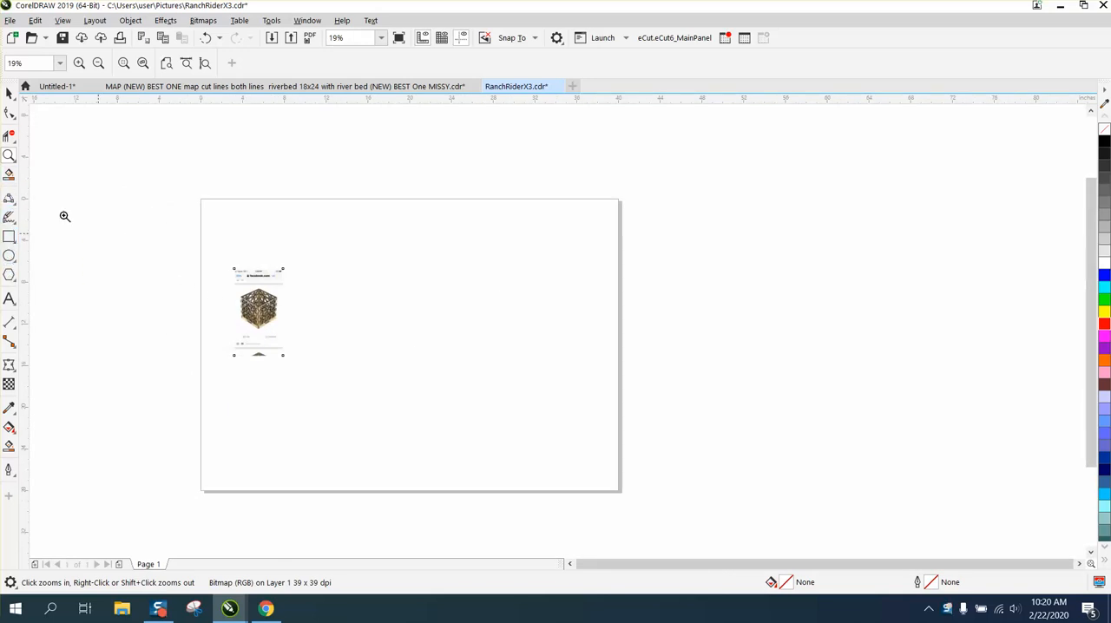
Move the cube picture closer to the page centre and draw a circle about 2.28 inches across beside it.
{"action": "left_click", "coordinate": [9, 92]}
{"action": "left_click_drag", "start_coordinate": [269, 298], "coordinate": [361, 298]}
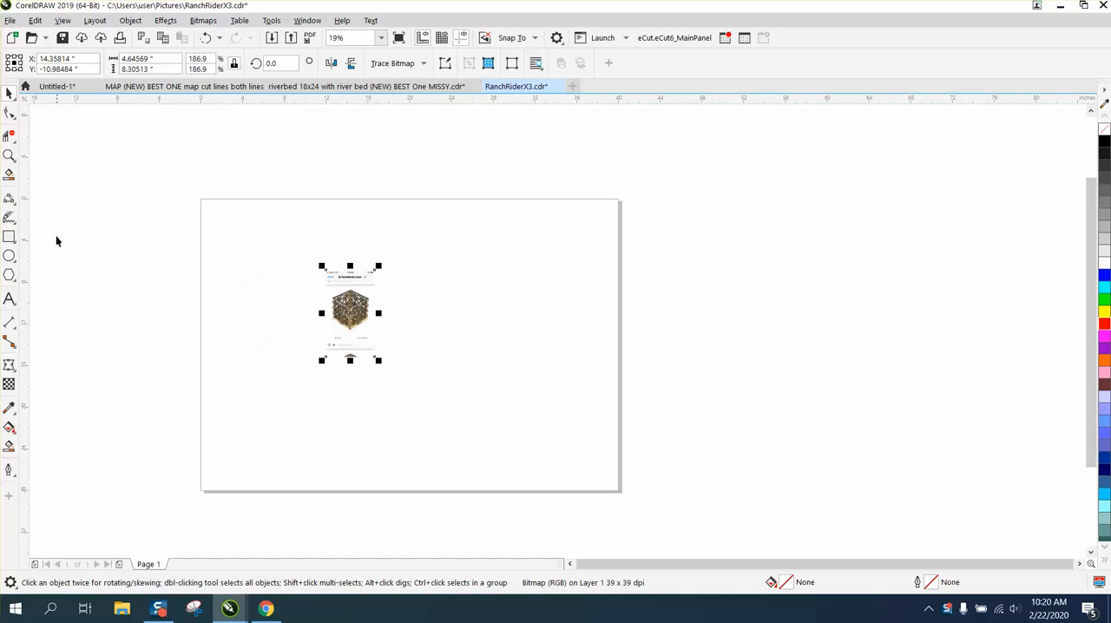
{"action": "left_click", "coordinate": [9, 256]}
{"action": "left_click_drag", "start_coordinate": [450, 299], "coordinate": [442, 305]}
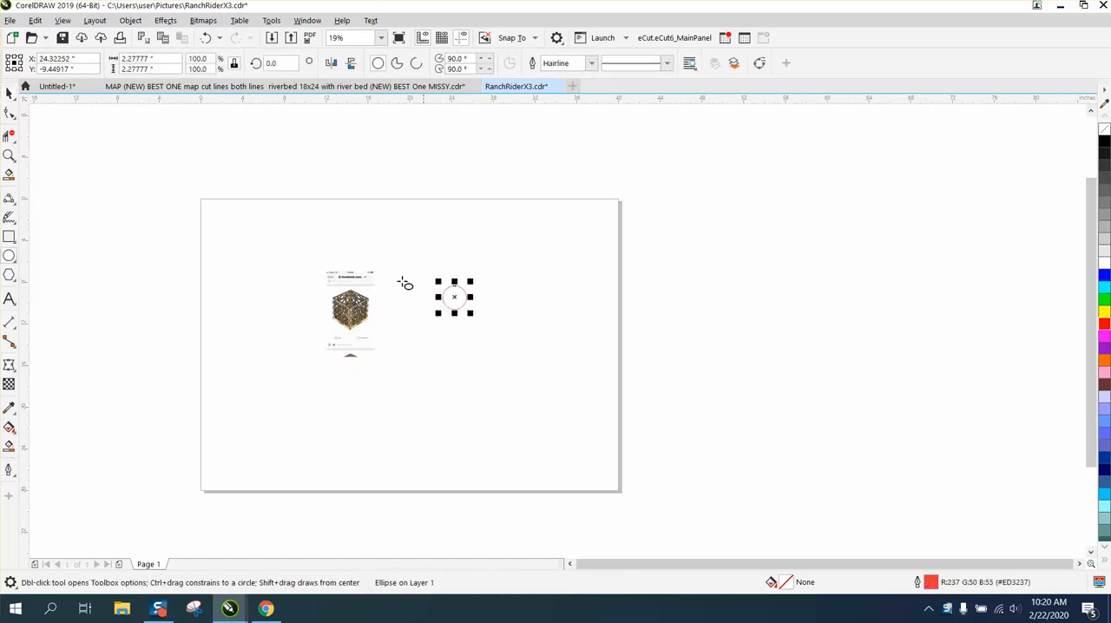
Set the circle's size to 0.35 inches and centre it on the page.
{"action": "left_click_drag", "start_coordinate": [156, 60], "coordinate": [95, 63]}
{"action": "key", "text": "BackSpace"}
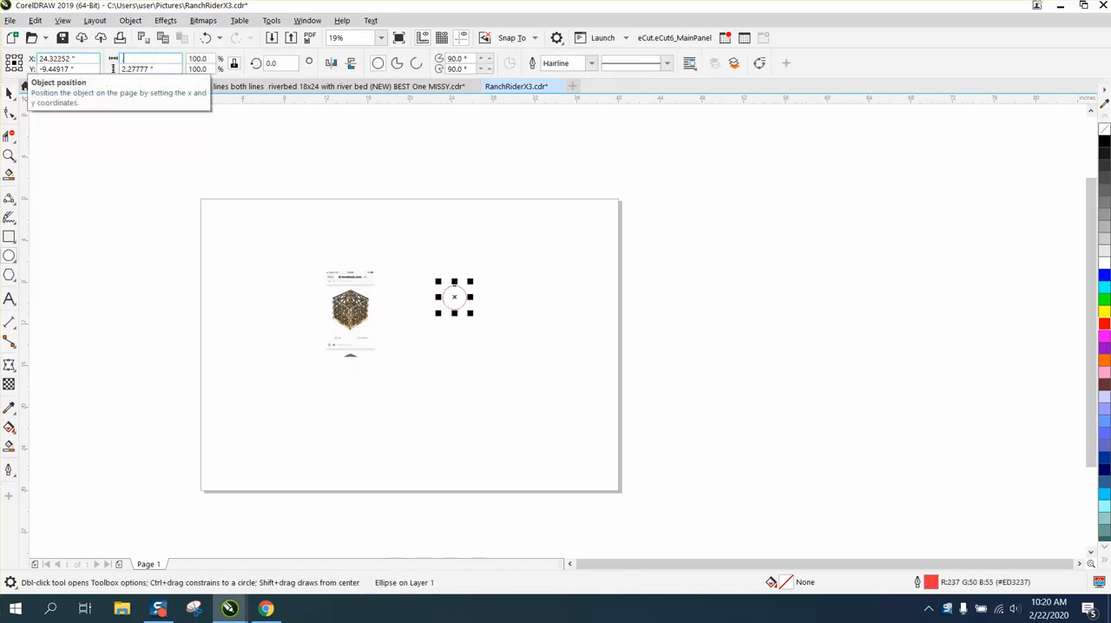
{"action": "key", "text": "Return"}
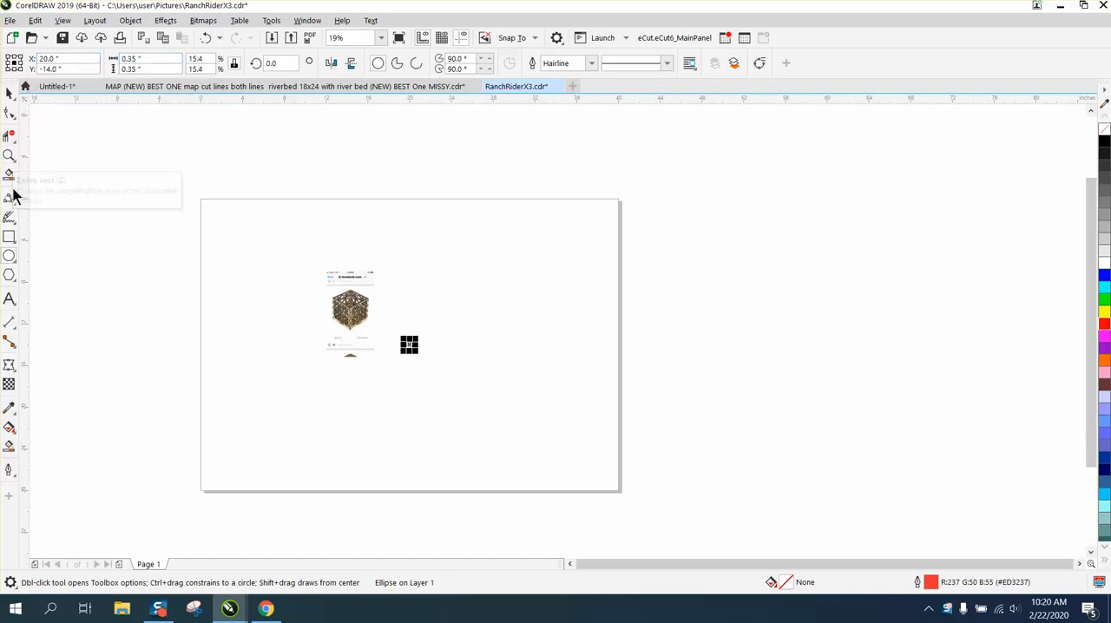
{"action": "left_click", "coordinate": [8, 157]}
{"action": "left_click_drag", "start_coordinate": [401, 335], "coordinate": [458, 371]}
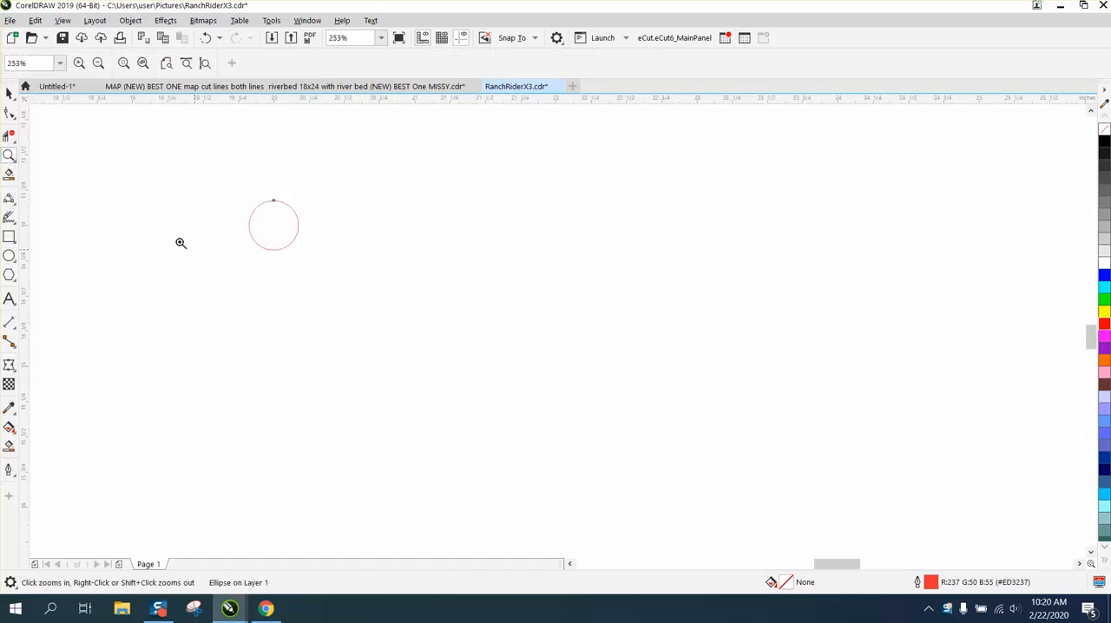
{"action": "left_click", "coordinate": [10, 94]}
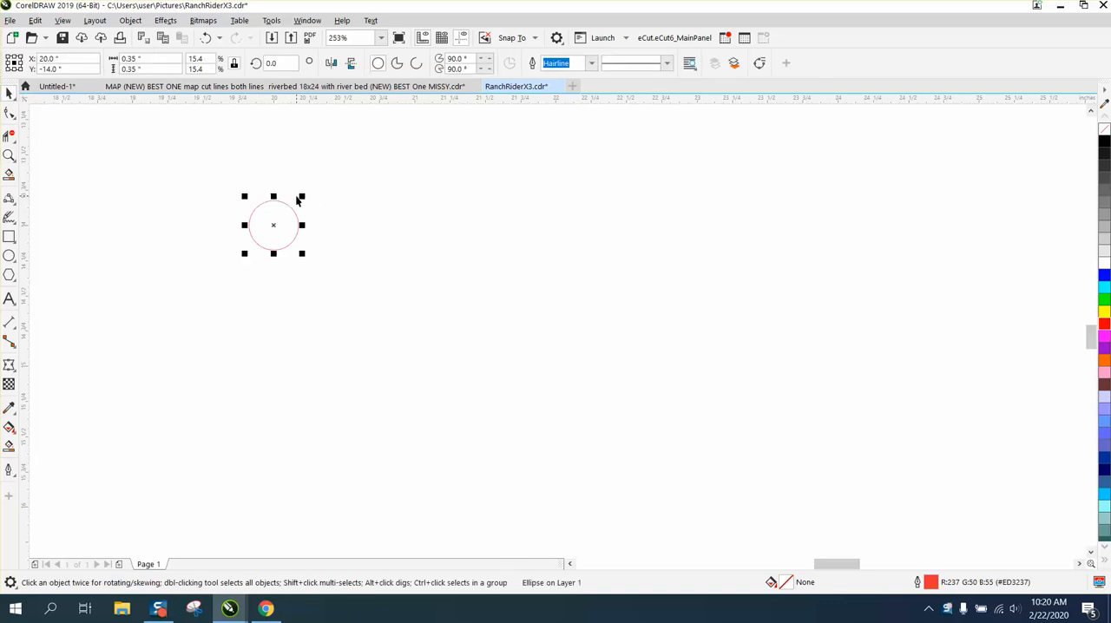
Delete the offset test duplicate and set the horizontal and vertical duplicate distance to 0 inches.
{"action": "key", "text": "ctrl+d"}
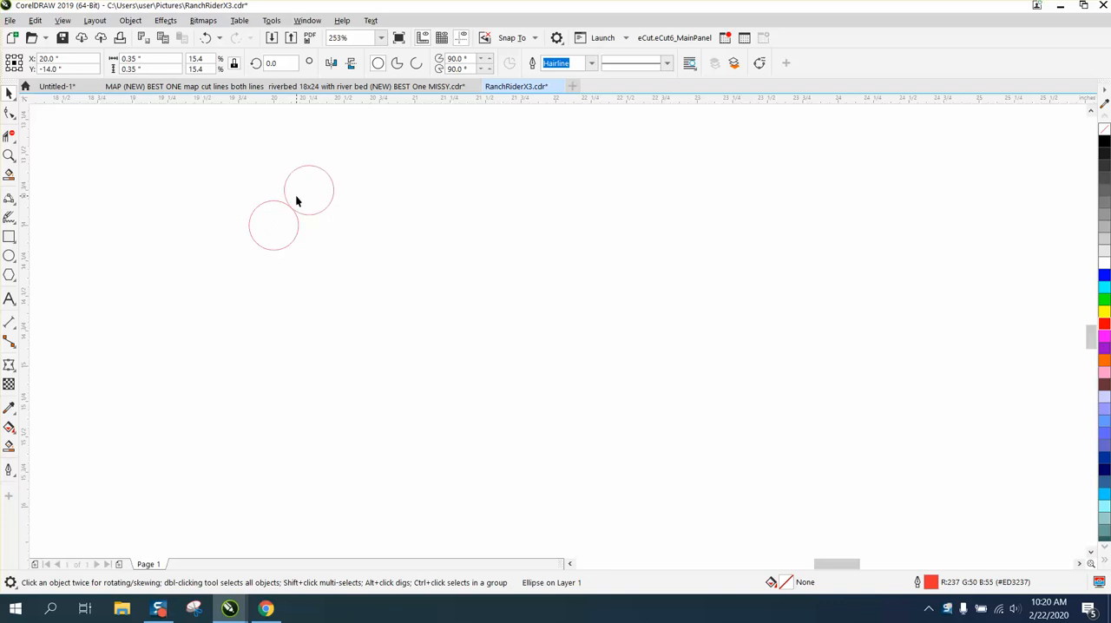
{"action": "key", "text": "Delete"}
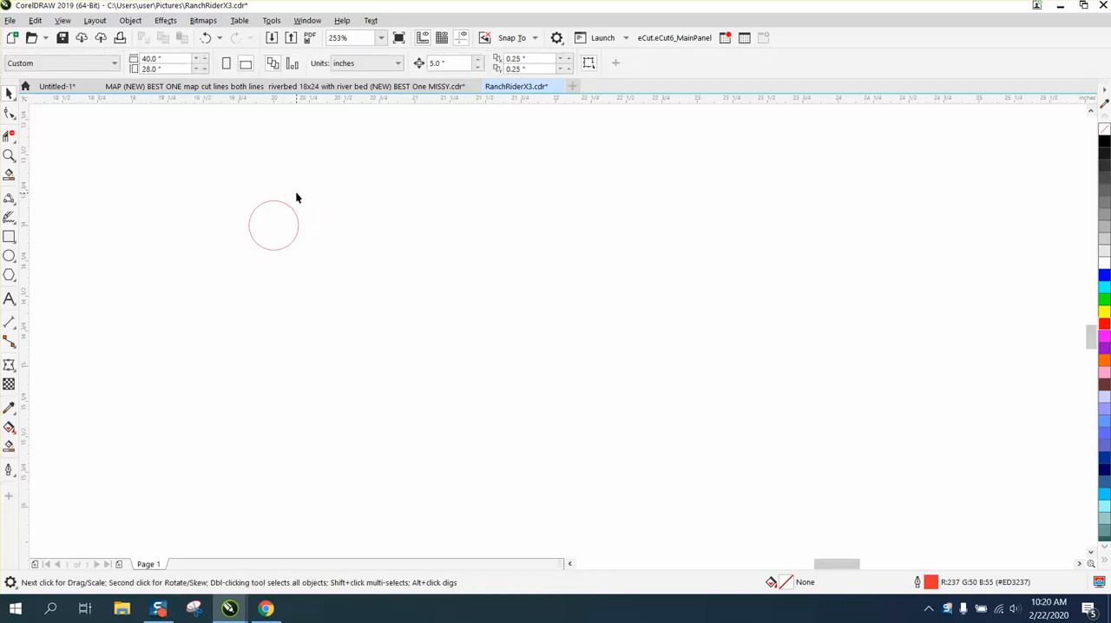
{"action": "left_click", "coordinate": [521, 58]}
{"action": "type", "text": "0"}
{"action": "key", "text": "Tab"}
{"action": "type", "text": "0"}
{"action": "key", "text": "Return"}
{"action": "left_click", "coordinate": [295, 214]}
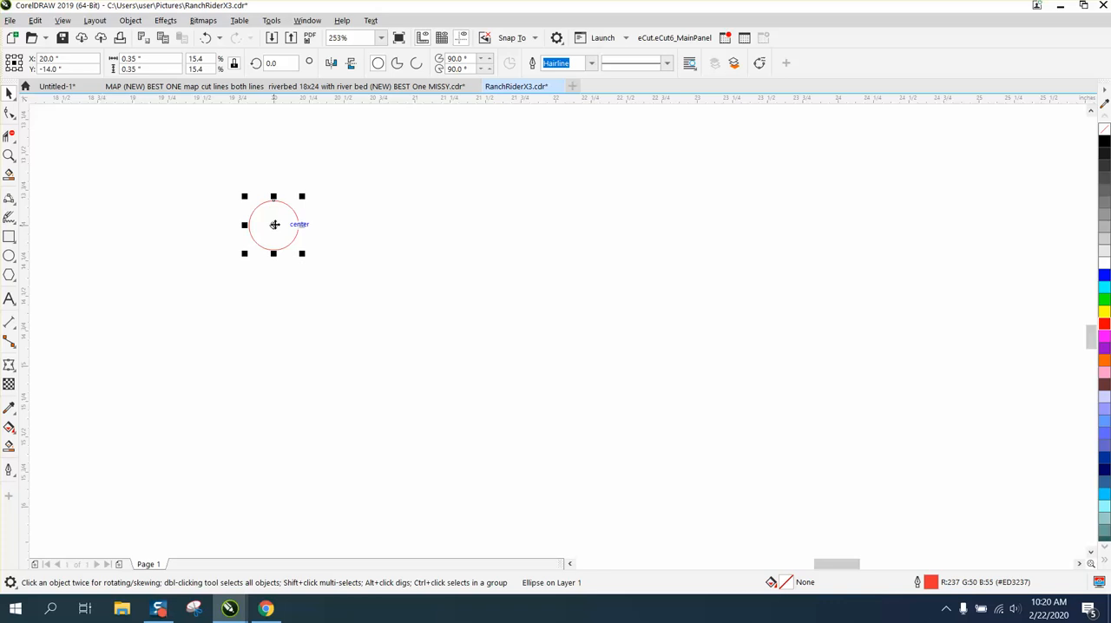
{"action": "left_click", "coordinate": [274, 224]}
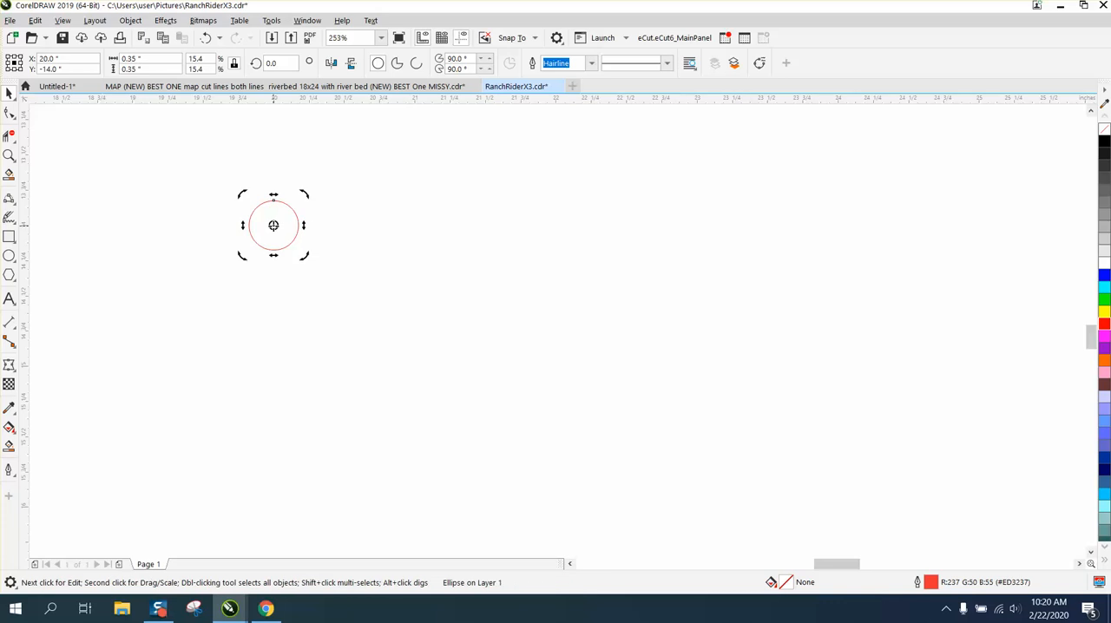
{"action": "left_click", "coordinate": [278, 204]}
{"action": "left_click", "coordinate": [278, 203]}
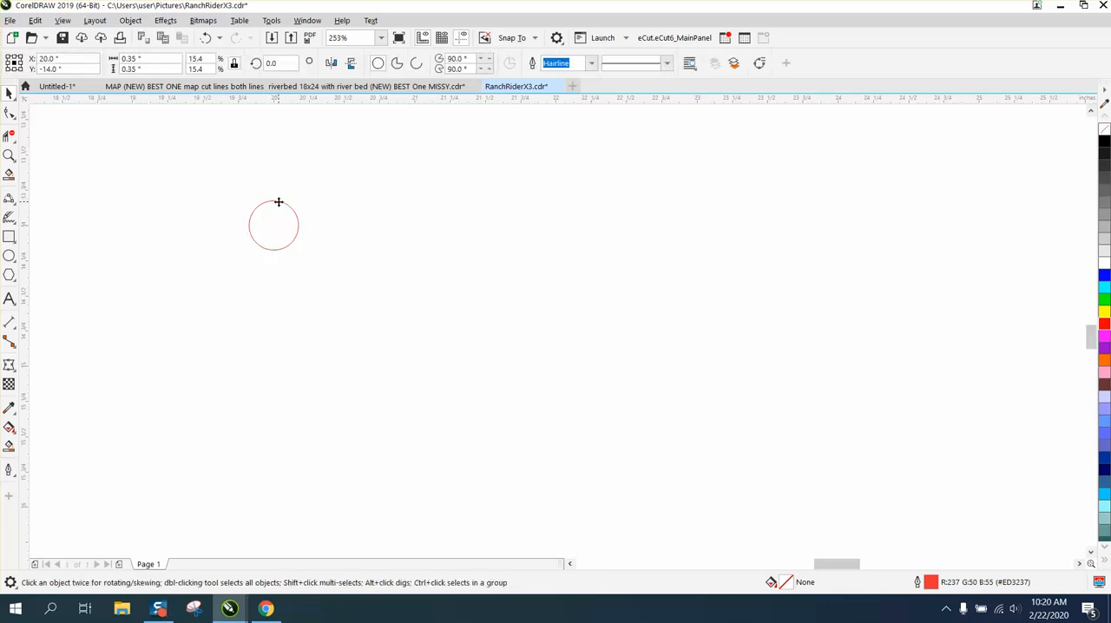
{"action": "left_click", "coordinate": [311, 127]}
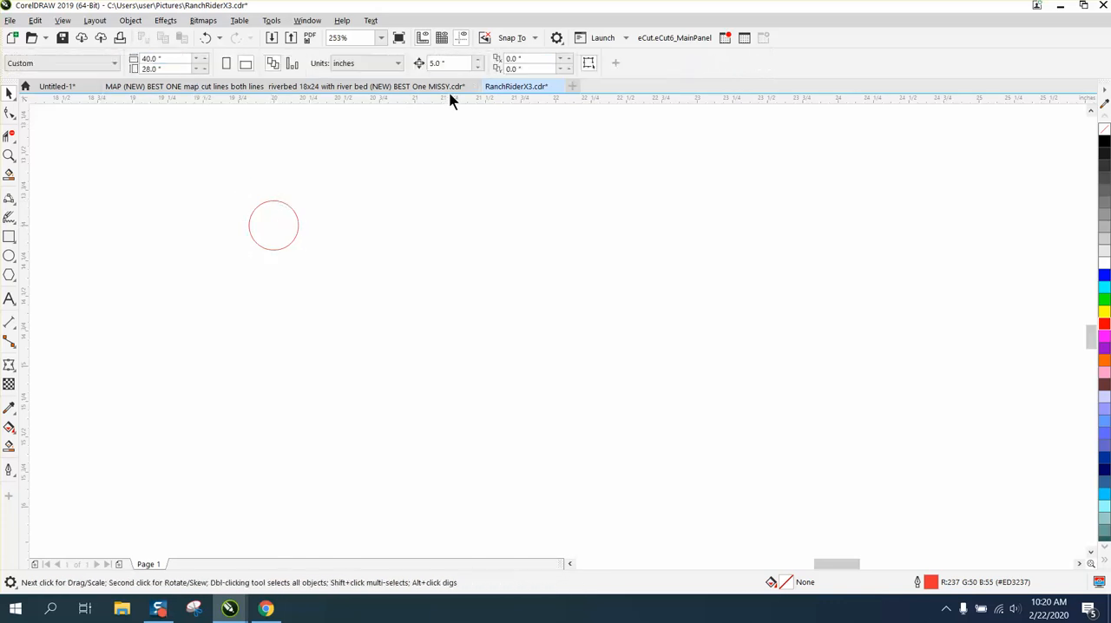
Set the document's nudge distance to 0.35 inches.
{"action": "left_click_drag", "start_coordinate": [451, 64], "coordinate": [394, 66]}
{"action": "type", "text": "."}
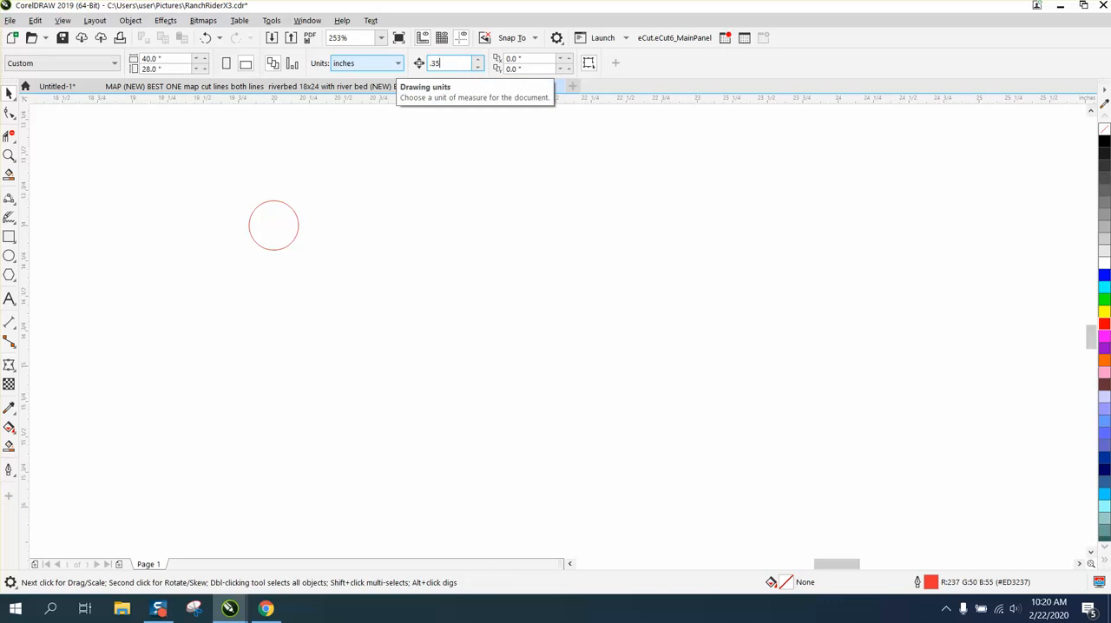
{"action": "type", "text": "35"}
{"action": "key", "text": "Return"}
Duplicate the circle in place and nudge the copy down so it sits directly below the original.
{"action": "left_click", "coordinate": [295, 210]}
{"action": "key", "text": "ctrl+d"}
{"action": "key", "text": "Down"}
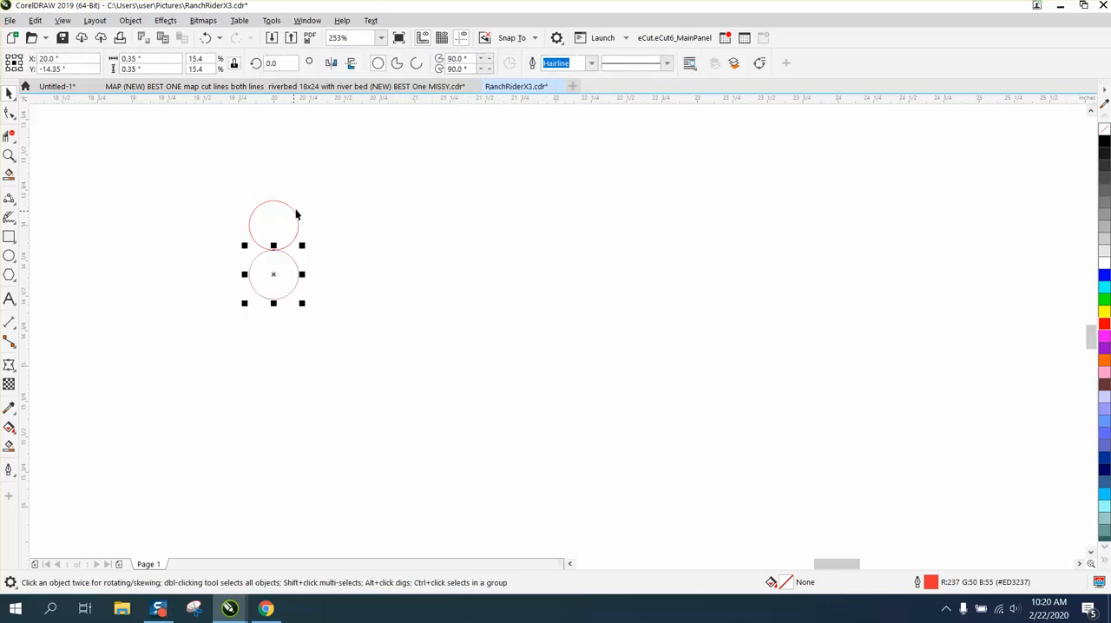
Move the upper circle's centre of rotation onto the centre of the lower circle.
{"action": "left_click", "coordinate": [11, 155]}
{"action": "left_click_drag", "start_coordinate": [197, 184], "coordinate": [417, 371]}
{"action": "key", "text": "space"}
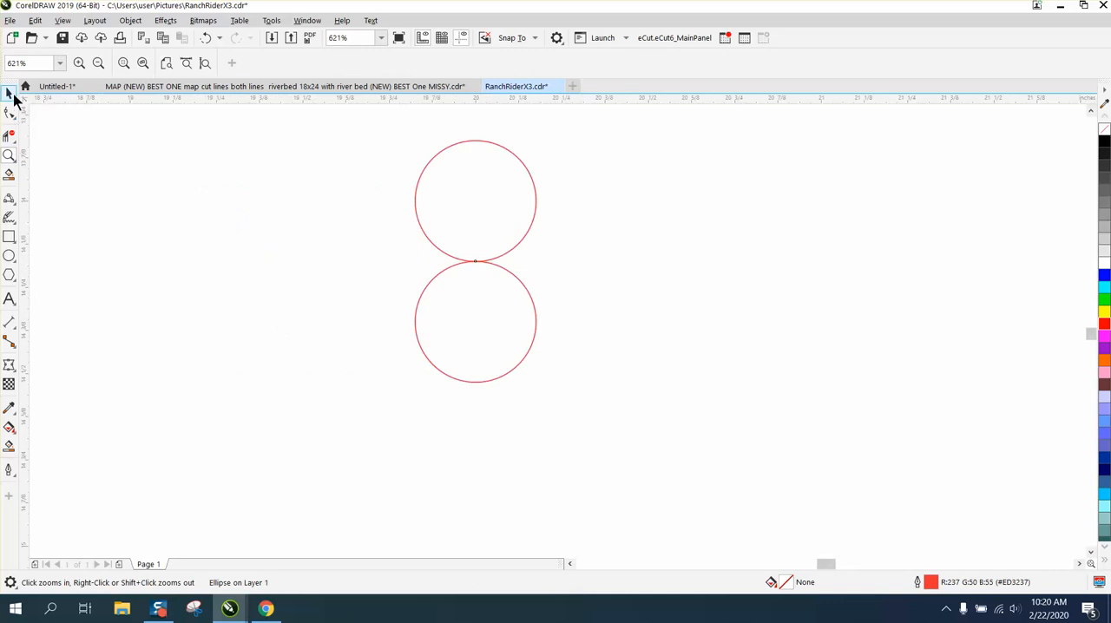
{"action": "left_click", "coordinate": [533, 193]}
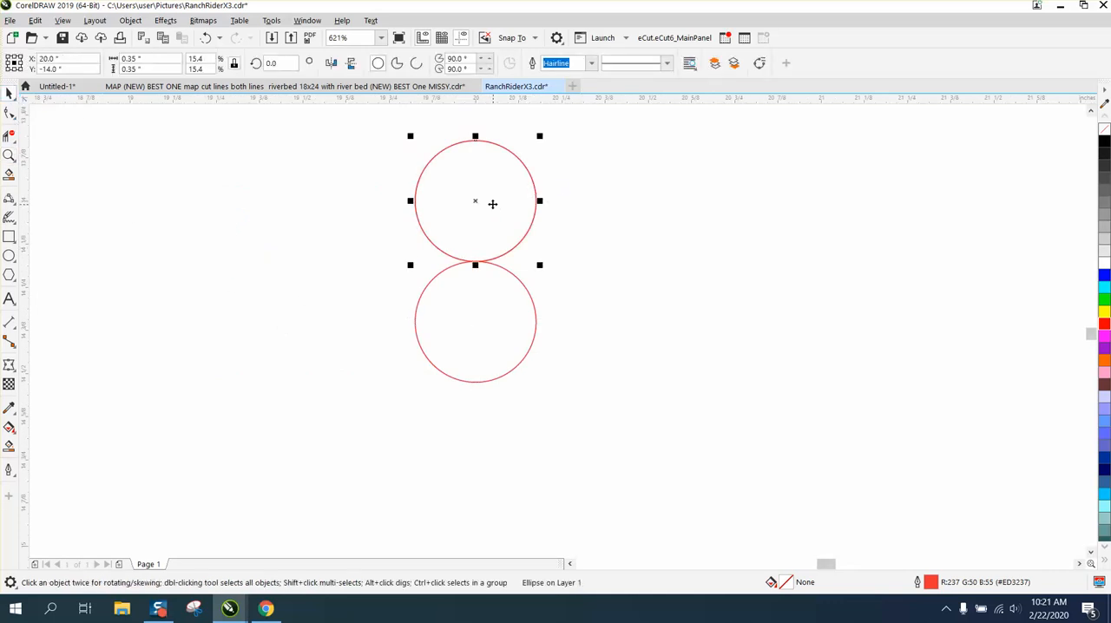
{"action": "left_click", "coordinate": [476, 202]}
{"action": "left_click_drag", "start_coordinate": [475, 338], "coordinate": [474, 322]}
Create rotated copies of the upper circle at 45° intervals until eight circles surround the central one.
{"action": "double_click", "coordinate": [278, 62]}
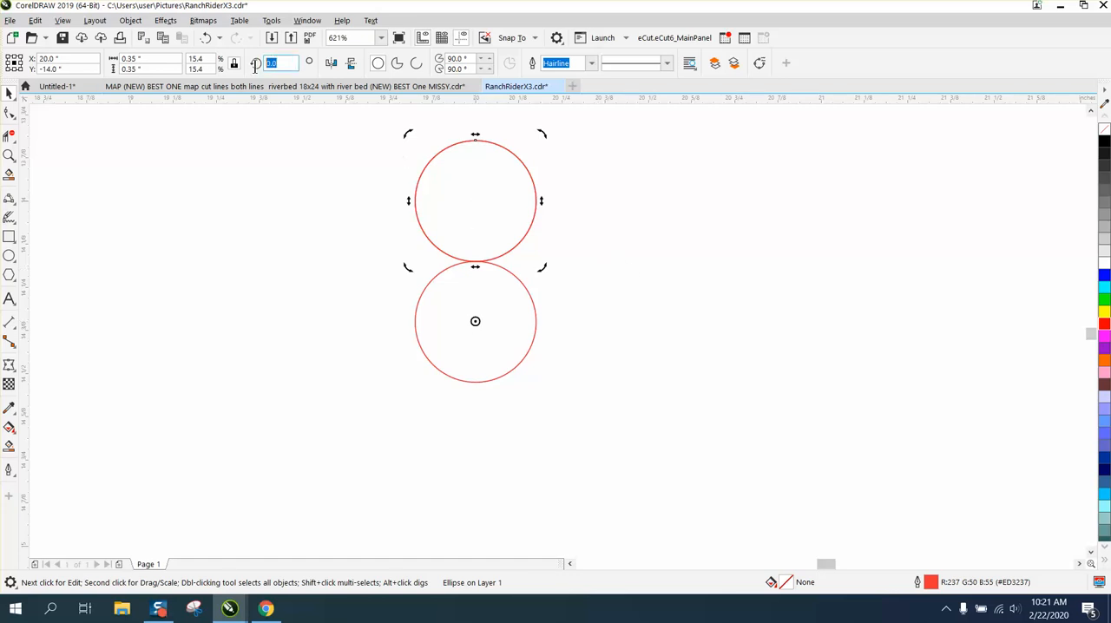
{"action": "type", "text": "45"}
{"action": "key", "text": "Return"}
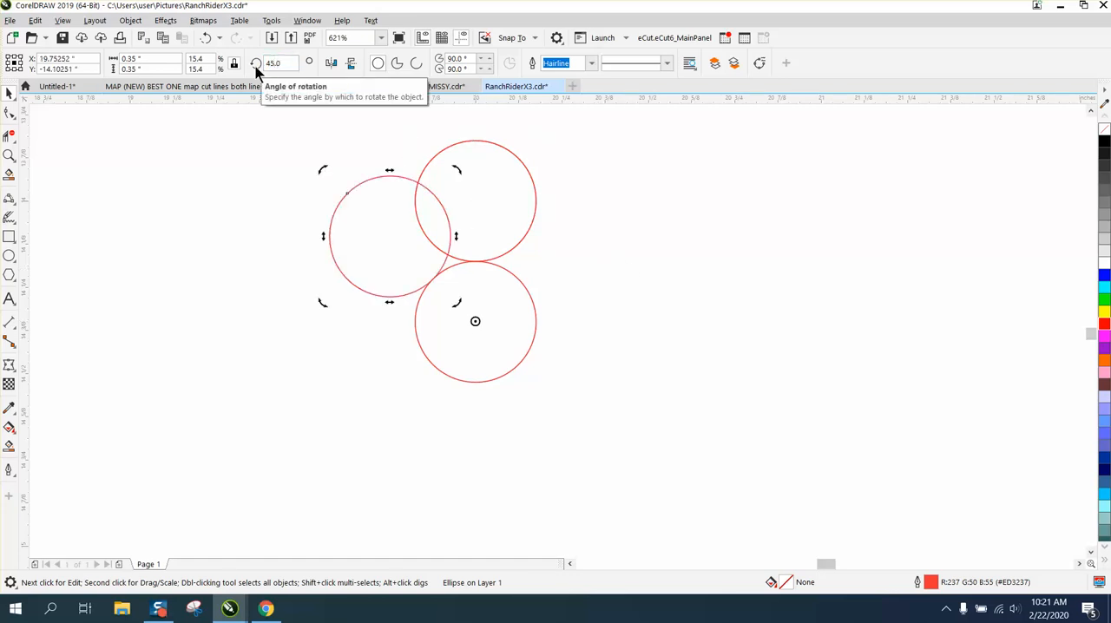
{"action": "key", "text": "ctrl+r"}
{"action": "key", "text": "ctrl+r"}
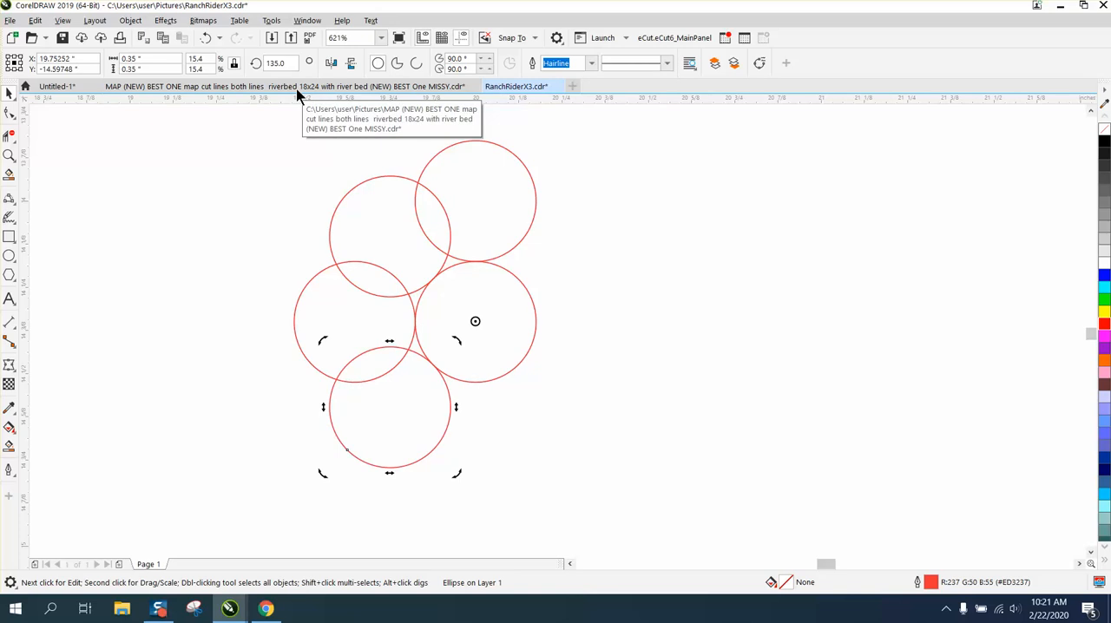
{"action": "key", "text": "ctrl+r"}
{"action": "key", "text": "ctrl+r"}
{"action": "key", "text": "ctrl+r"}
{"action": "key", "text": "ctrl+r"}
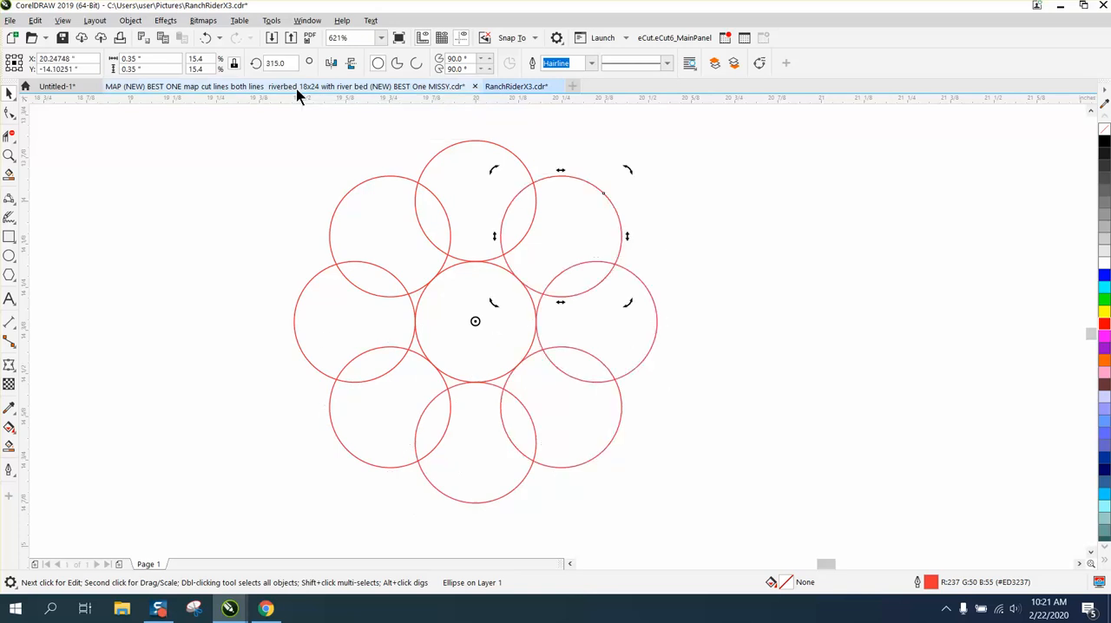
{"action": "left_click", "coordinate": [751, 163]}
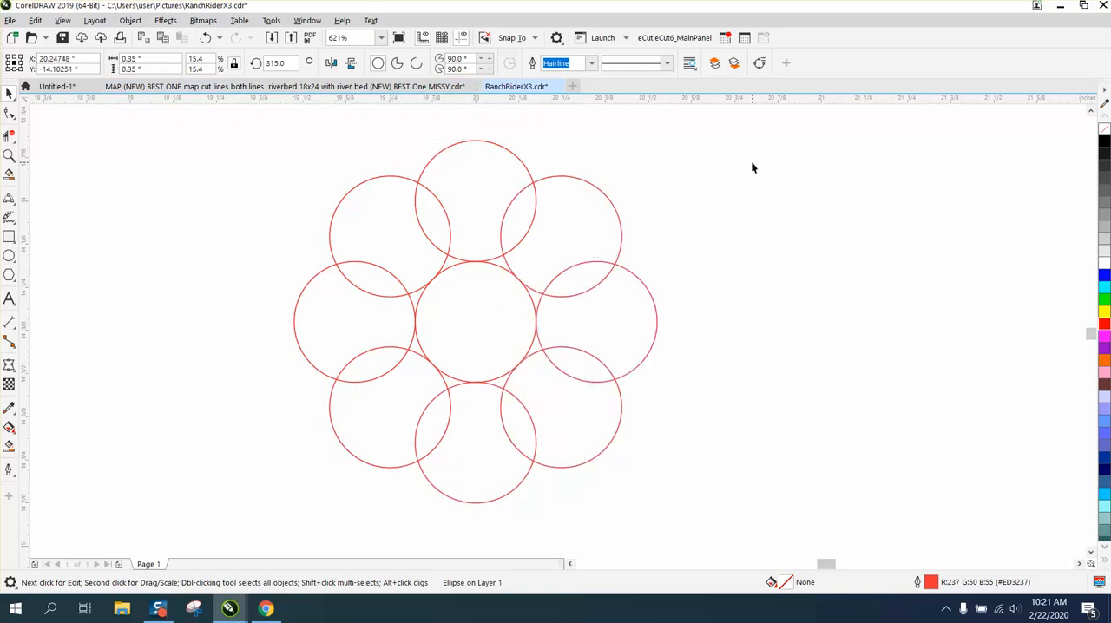
Delete the central circle and weld the eight surrounding circles into one scalloped ring.
{"action": "left_click", "coordinate": [501, 268]}
{"action": "key", "text": "Delete"}
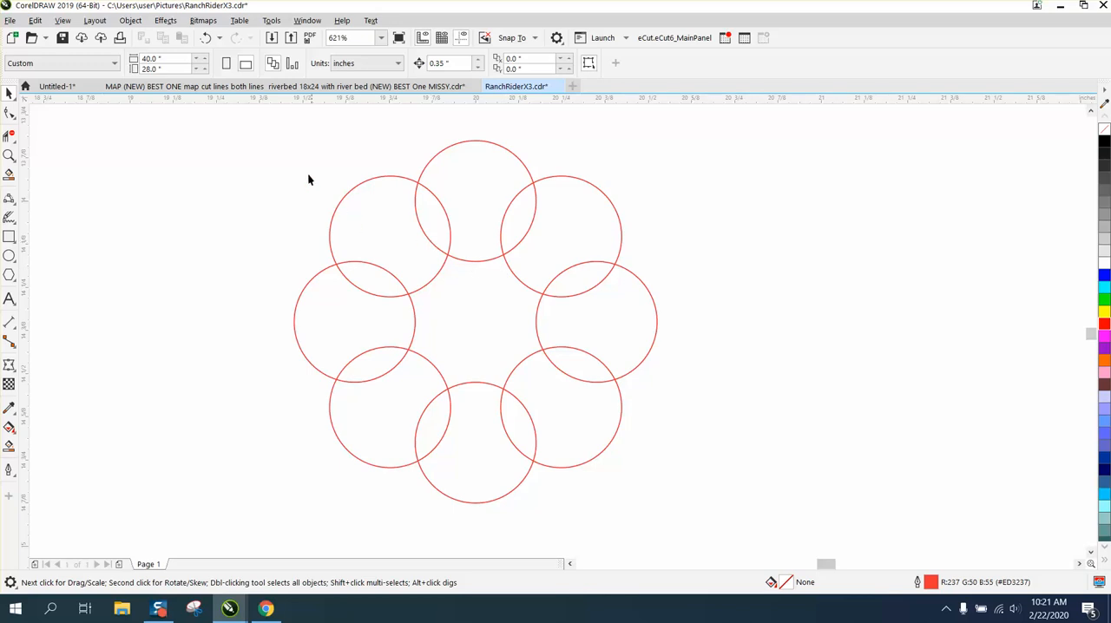
{"action": "left_click_drag", "start_coordinate": [603, 447], "coordinate": [755, 531]}
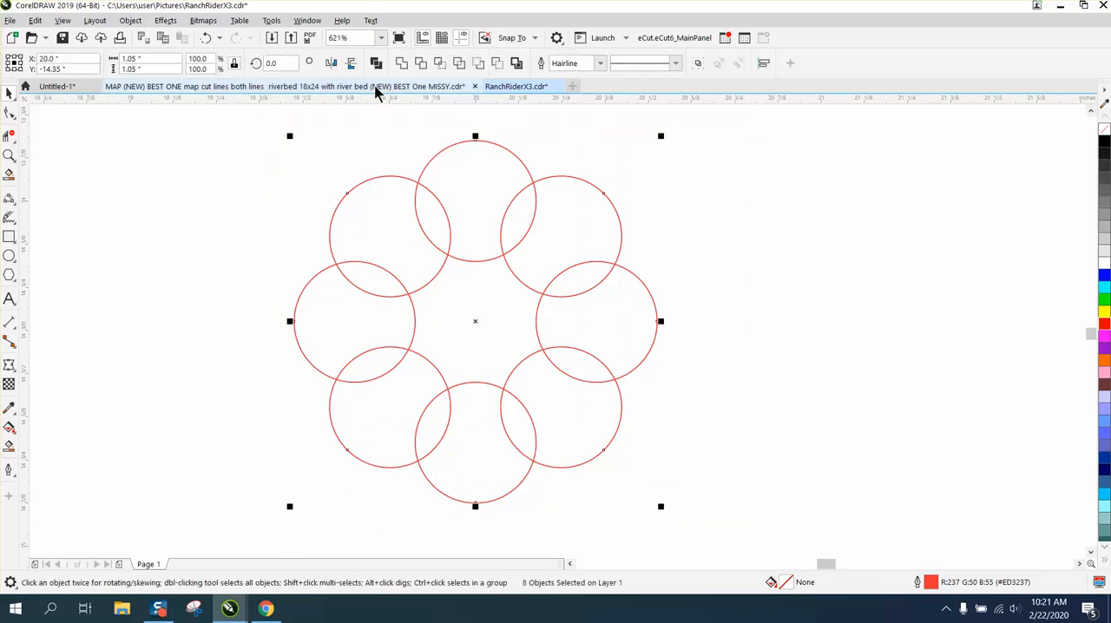
{"action": "left_click", "coordinate": [401, 63]}
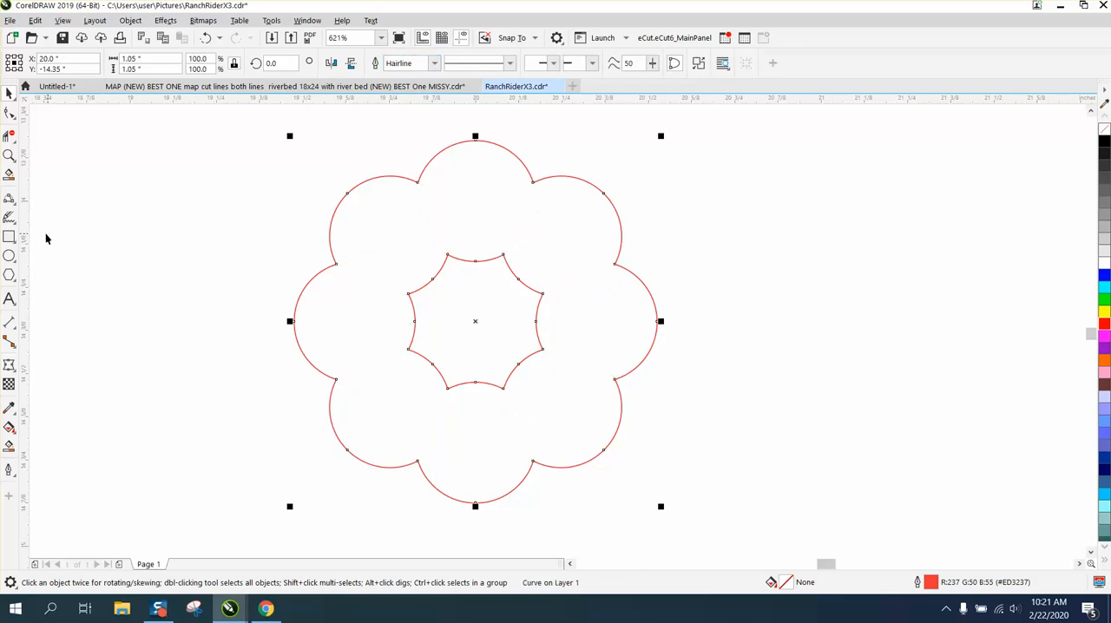
Draw a new circle, set its size to 0.25 inches and centre it inside the ring's top lobe.
{"action": "left_click", "coordinate": [9, 255]}
{"action": "left_click_drag", "start_coordinate": [237, 154], "coordinate": [161, 230]}
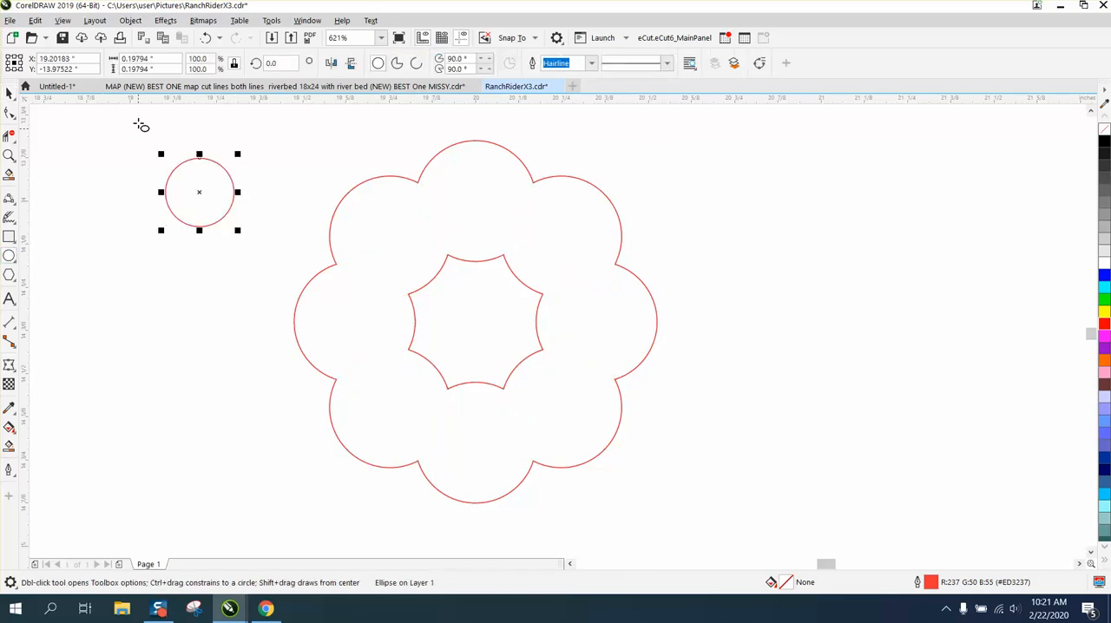
{"action": "left_click_drag", "start_coordinate": [173, 58], "coordinate": [117, 69]}
{"action": "type", "text": "0.25"}
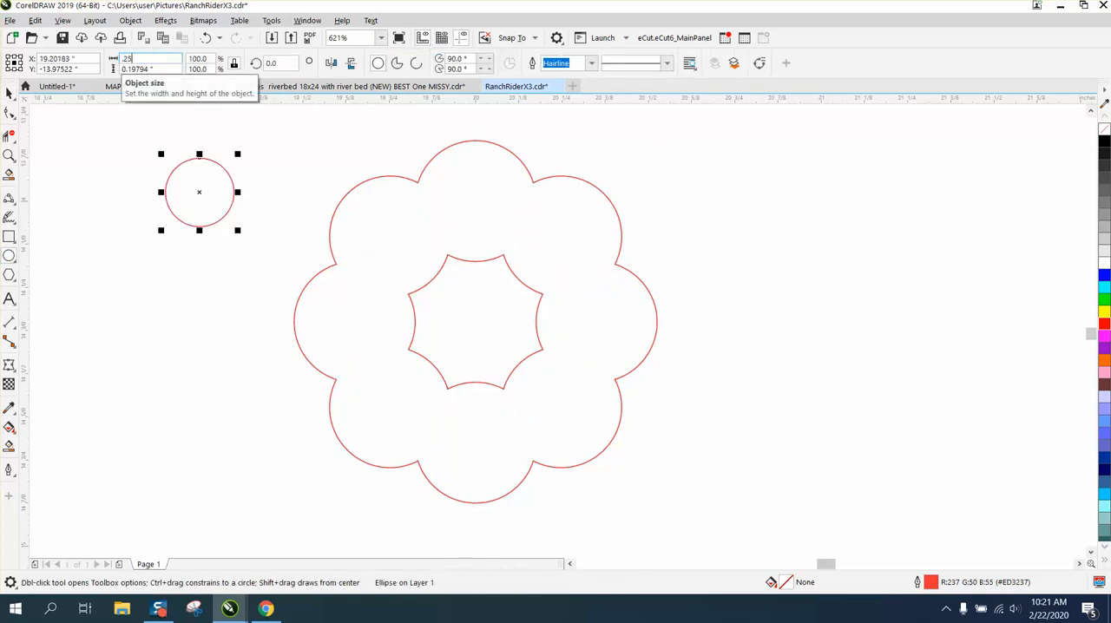
{"action": "key", "text": "Return"}
{"action": "key", "text": "p"}
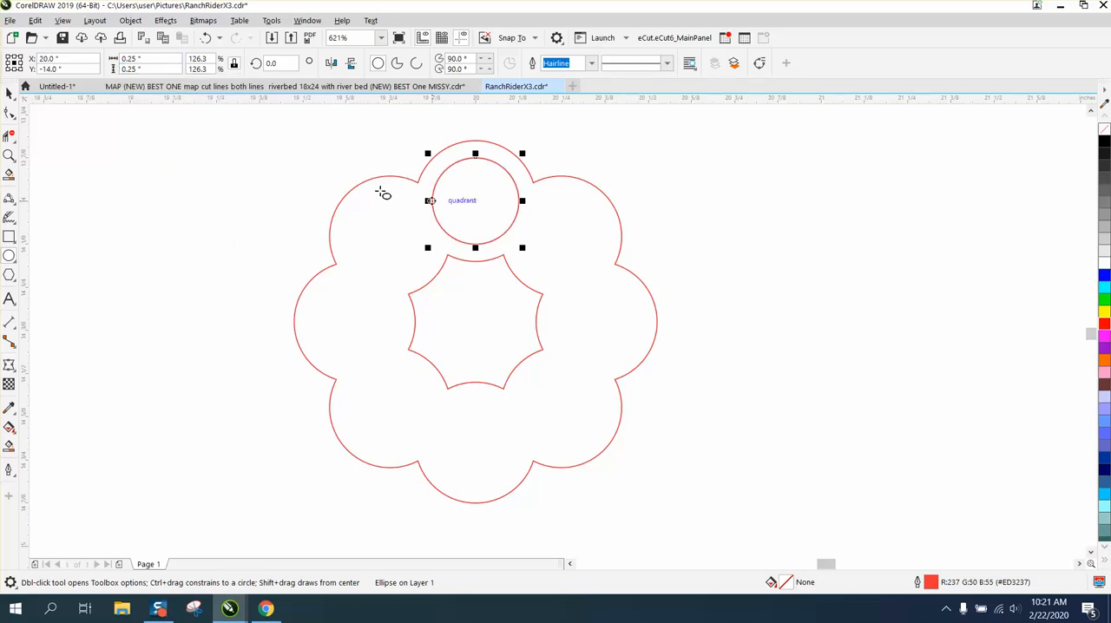
Move the 0.25-inch circle's centre of rotation onto the centre of the scalloped ring.
{"action": "left_click", "coordinate": [9, 93]}
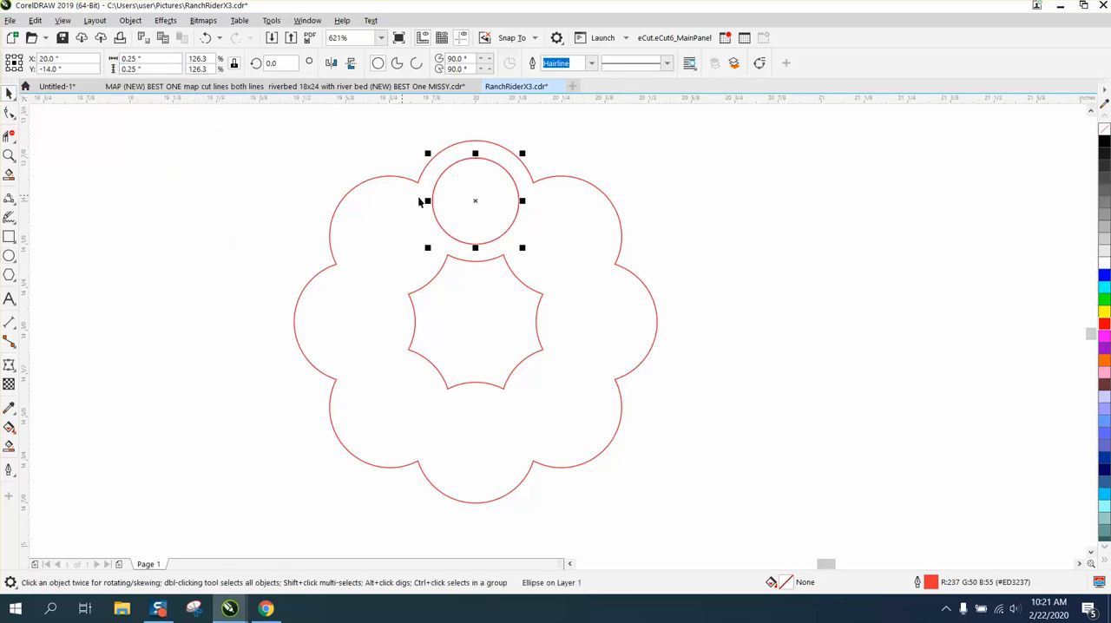
{"action": "left_click", "coordinate": [475, 200]}
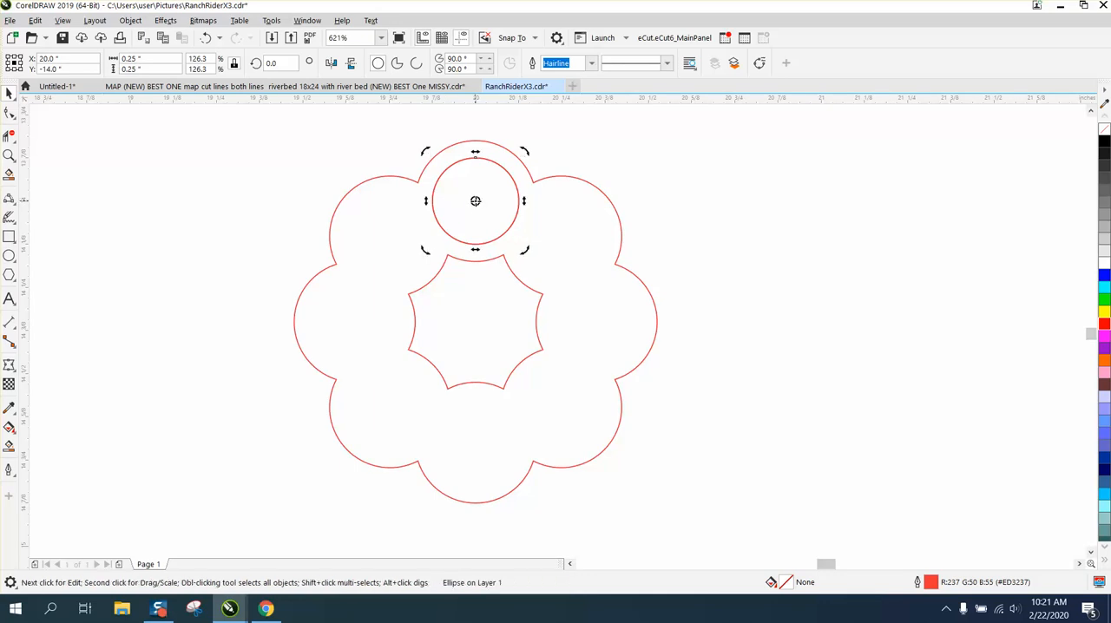
{"action": "left_click_drag", "start_coordinate": [476, 320], "coordinate": [474, 321]}
Place rotated copies of the small circle at 45° and 90° in the next two lobes.
{"action": "left_click", "coordinate": [273, 63]}
{"action": "type", "text": "45"}
{"action": "key", "text": "Return"}
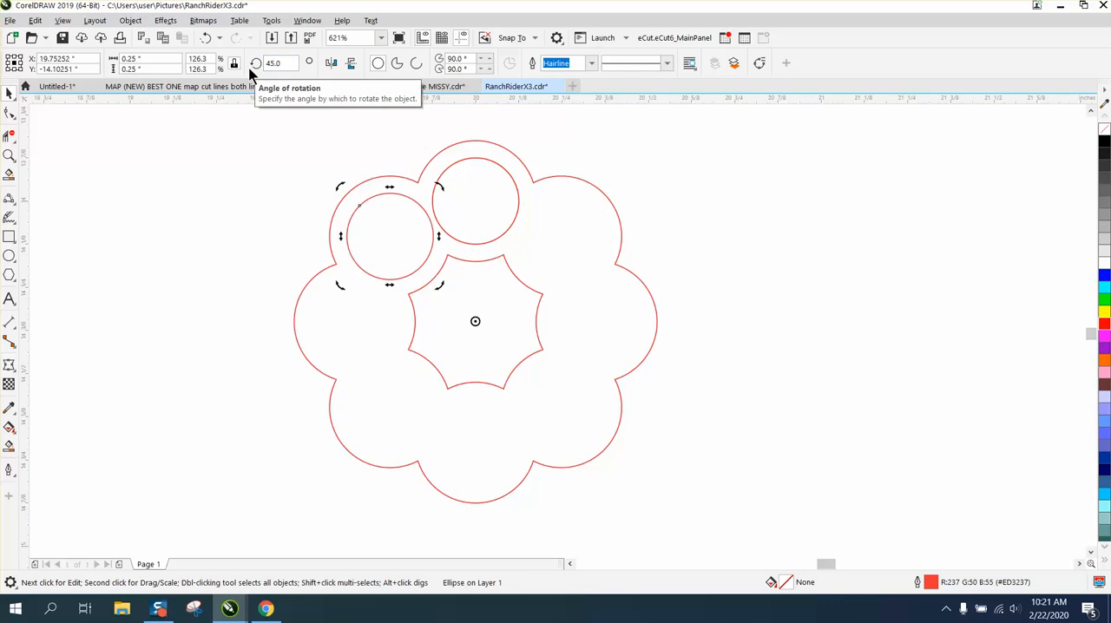
{"action": "key", "text": "ctrl+r"}
{"action": "left_click", "coordinate": [249, 71]}
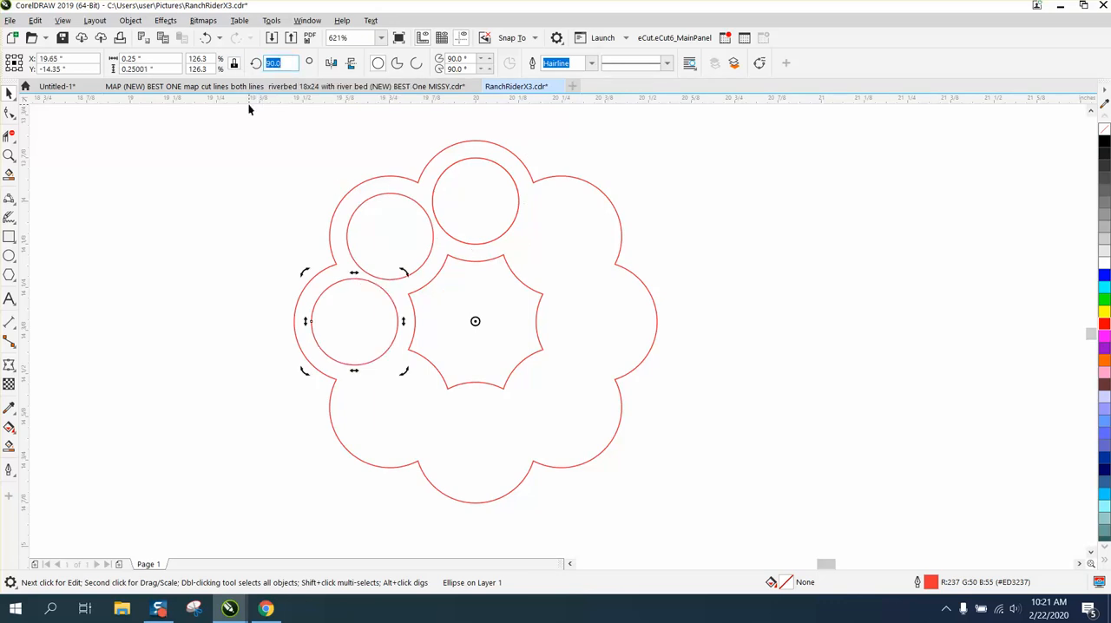
Add a copy of the small circle rotated to 135° and repeat the rotation to fill the remaining lobes.
{"action": "left_click", "coordinate": [247, 104]}
{"action": "left_click", "coordinate": [369, 284]}
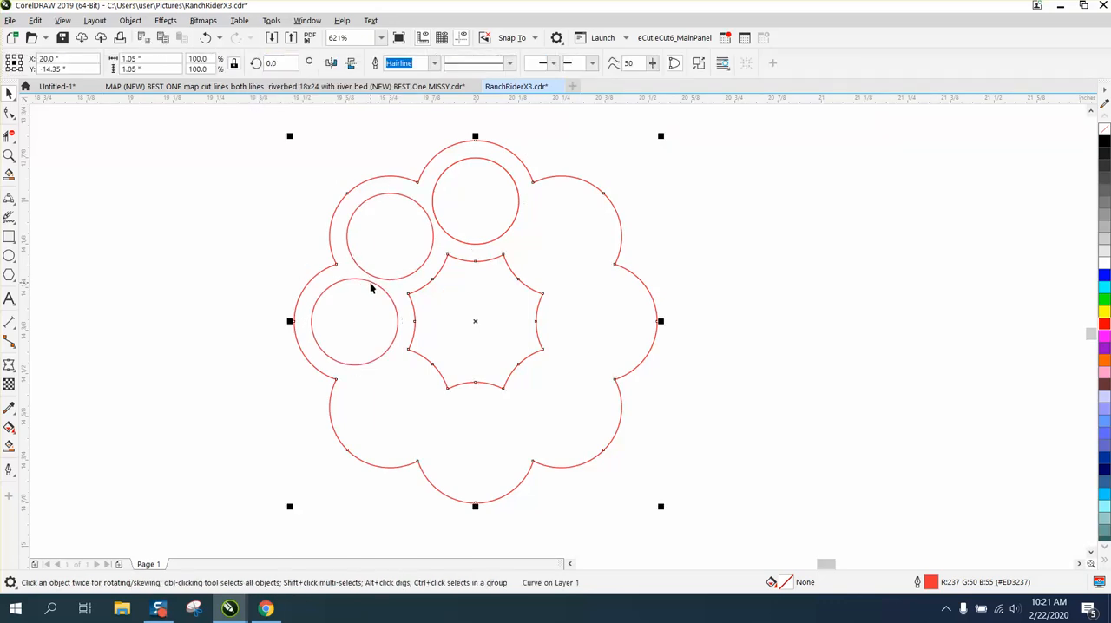
{"action": "left_click", "coordinate": [372, 280]}
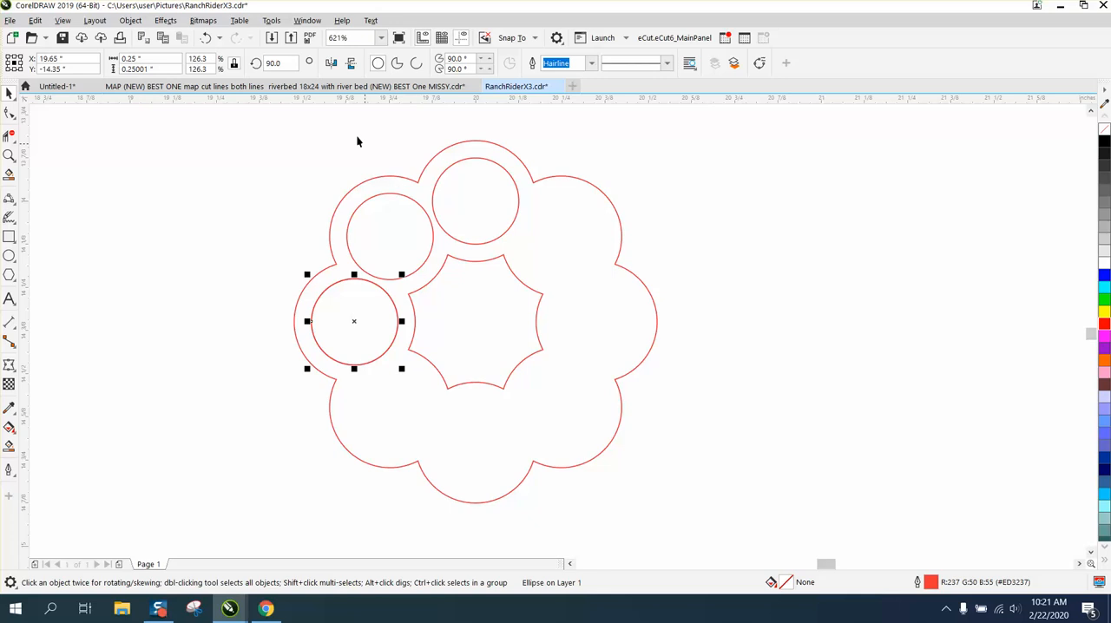
{"action": "left_click", "coordinate": [271, 65]}
{"action": "type", "text": "135"}
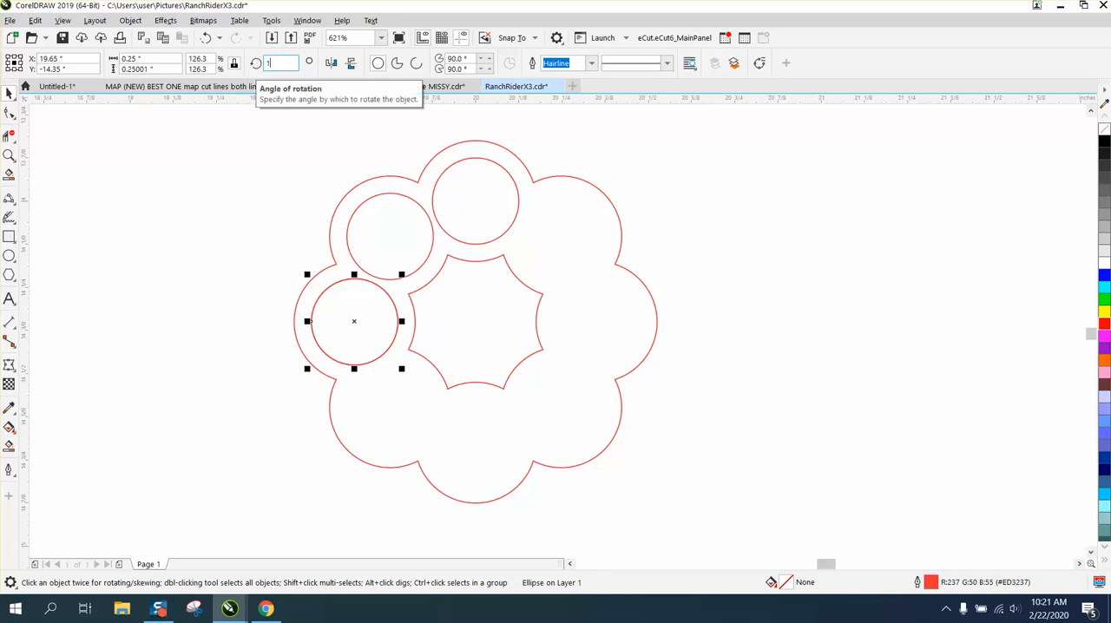
{"action": "key", "text": "Return"}
{"action": "key", "text": "ctrl+r"}
{"action": "key", "text": "ctrl+r"}
{"action": "key", "text": "ctrl+r"}
{"action": "key", "text": "ctrl+r"}
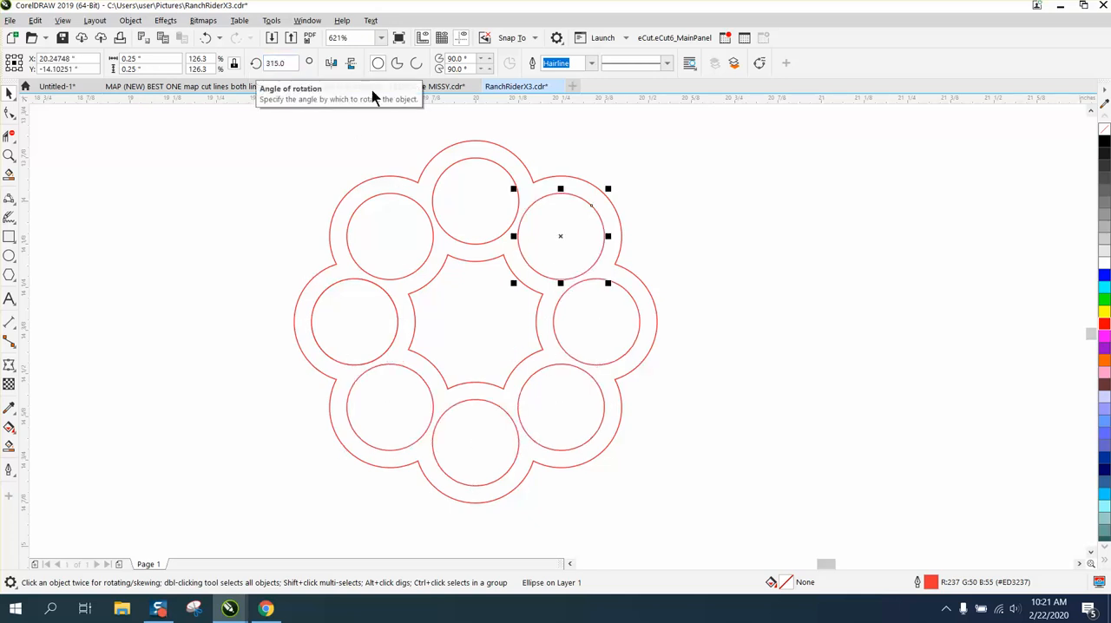
Break the scalloped ring curve apart so its outer and inner outlines are separate objects.
{"action": "scroll", "coordinate": [627, 187], "scroll_direction": "down", "scroll_amount": 2}
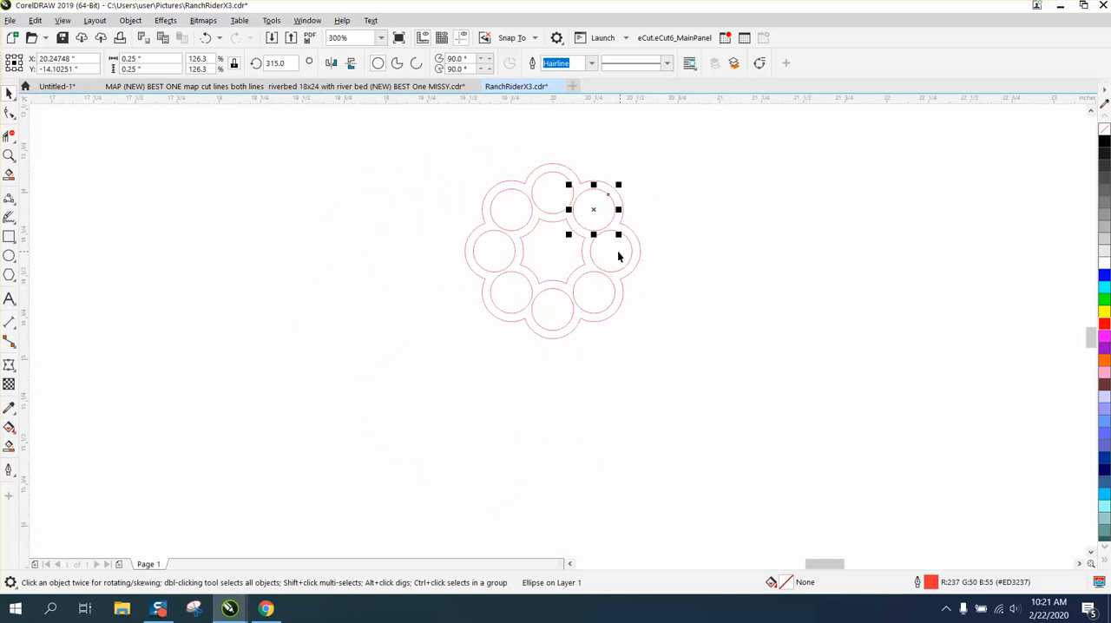
{"action": "left_click", "coordinate": [749, 253]}
{"action": "left_click", "coordinate": [578, 238]}
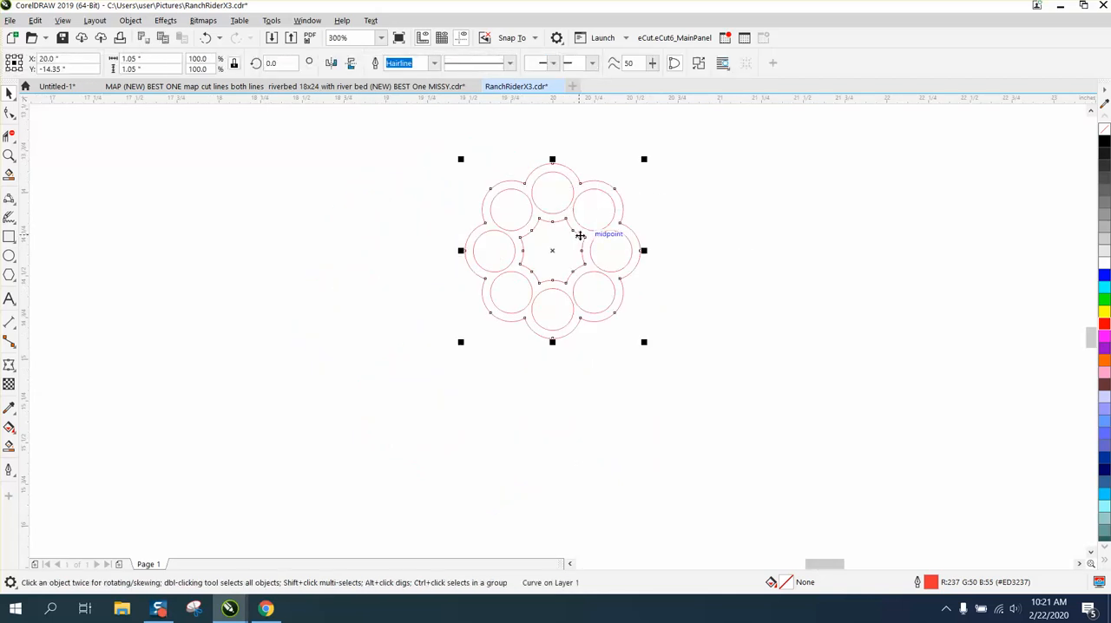
{"action": "left_click", "coordinate": [128, 20]}
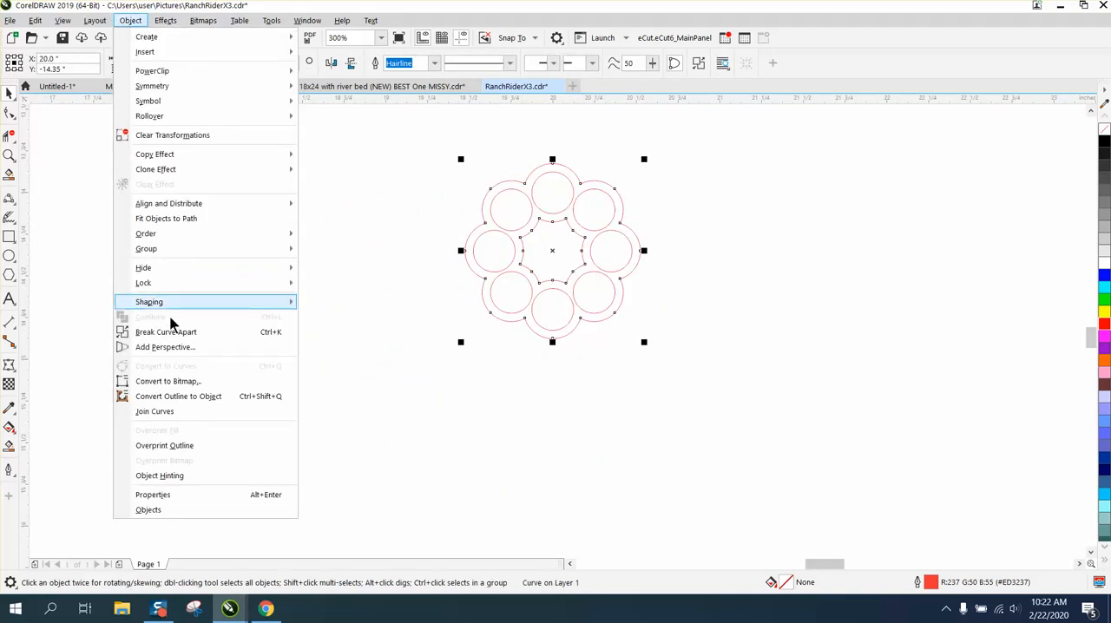
{"action": "left_click", "coordinate": [176, 331]}
{"action": "left_click", "coordinate": [295, 206]}
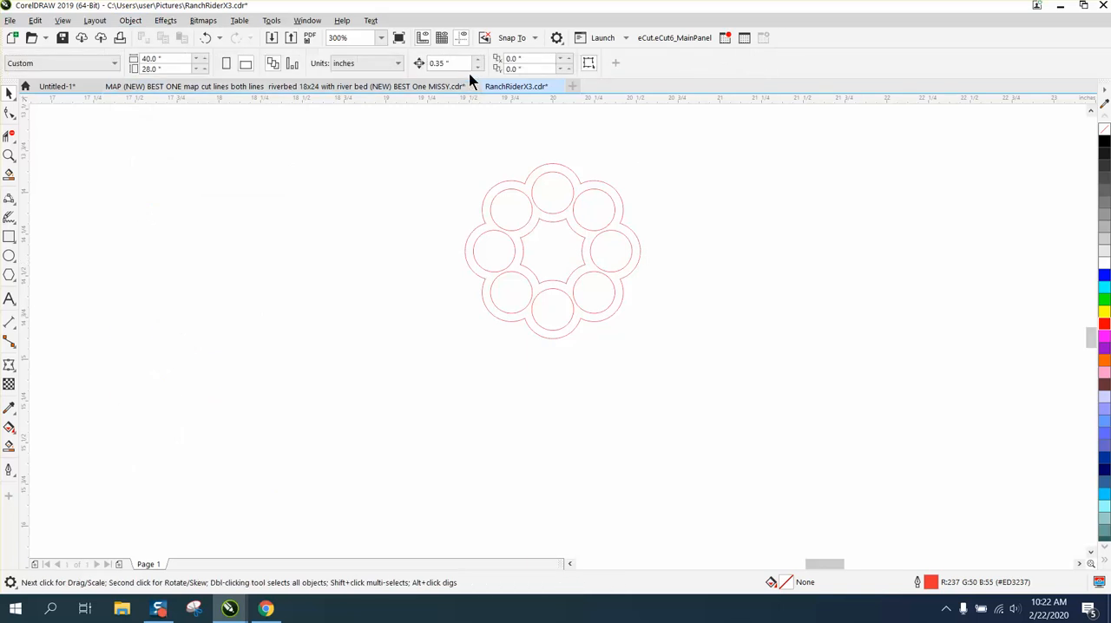
Set the nudge distance to 2 inches and move the ring's inner outline 2 inches to the left.
{"action": "left_click_drag", "start_coordinate": [451, 141], "coordinate": [728, 375]}
{"action": "left_click", "coordinate": [362, 206]}
{"action": "left_click_drag", "start_coordinate": [450, 64], "coordinate": [396, 65]}
{"action": "type", "text": "2"}
{"action": "left_click", "coordinate": [578, 232]}
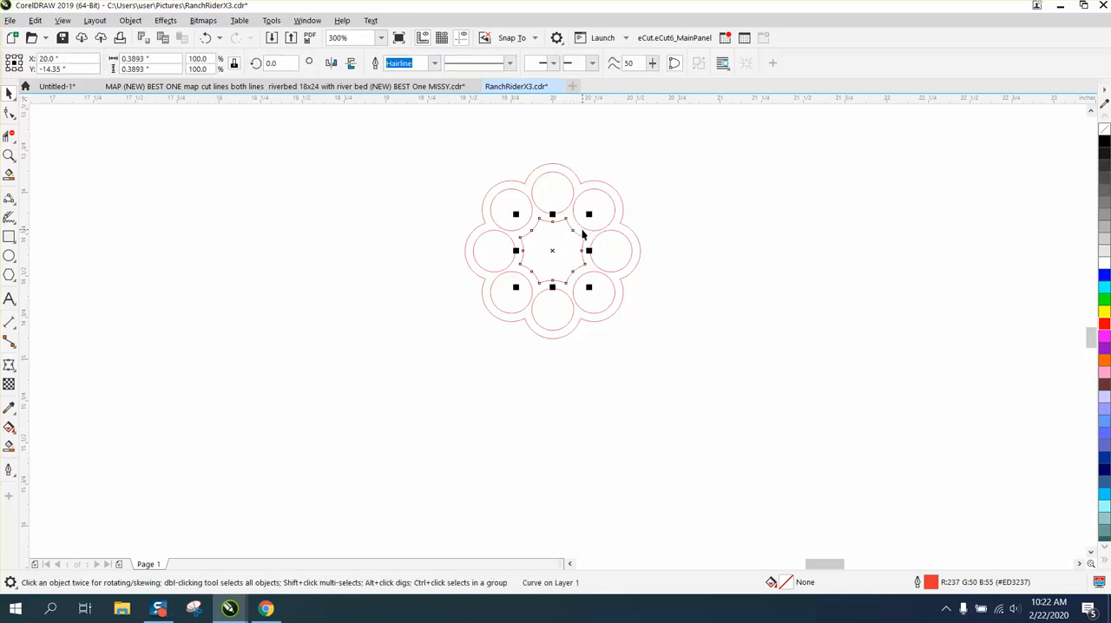
{"action": "key", "text": "Left"}
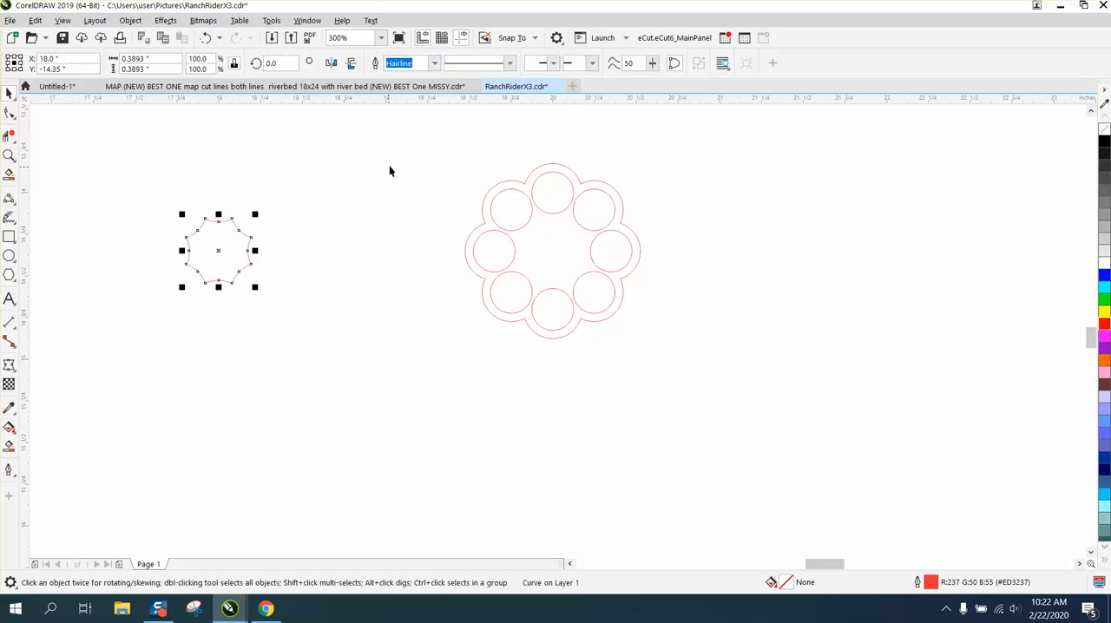
Move the outer outline with its eight circles 2 inches to the right and centre the inner outline on the page.
{"action": "left_click_drag", "start_coordinate": [395, 160], "coordinate": [693, 360]}
{"action": "key", "text": "Right"}
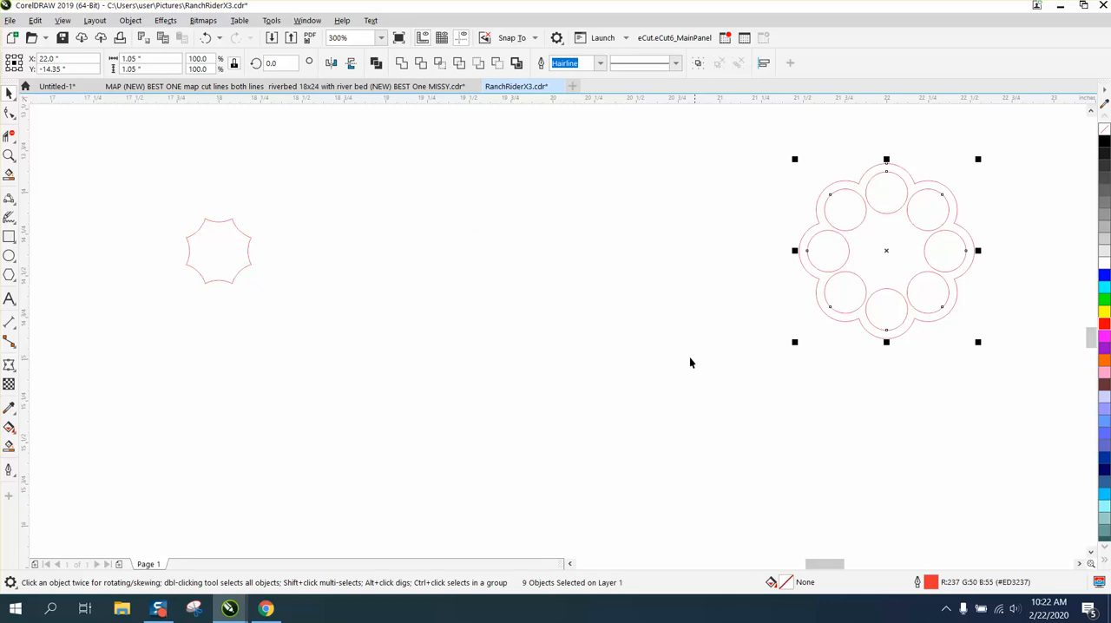
{"action": "left_click", "coordinate": [253, 263]}
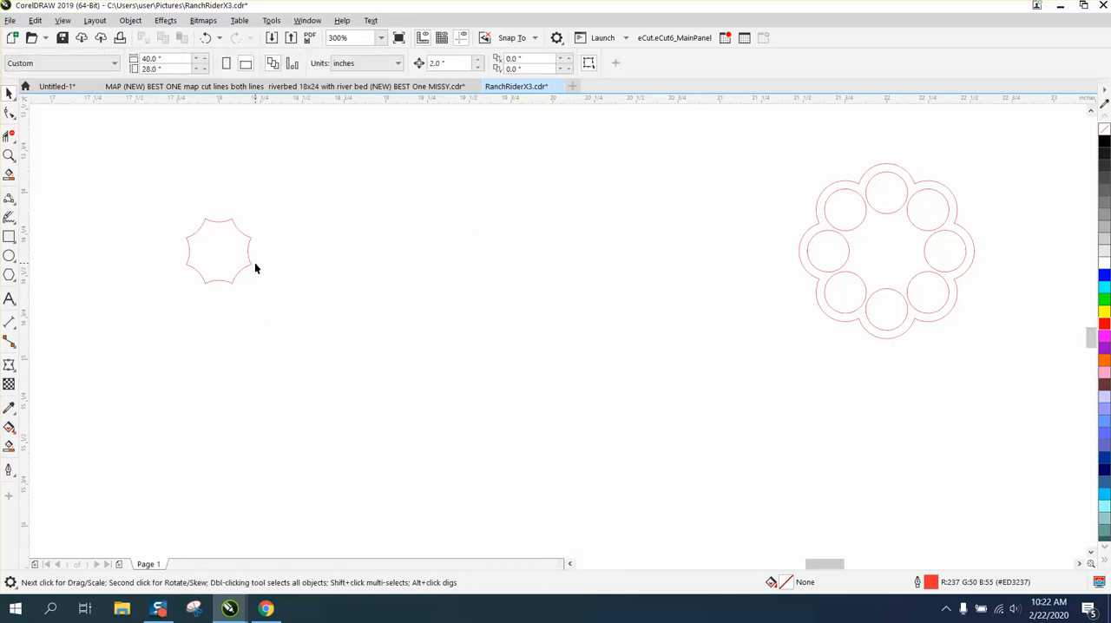
{"action": "left_click", "coordinate": [251, 263]}
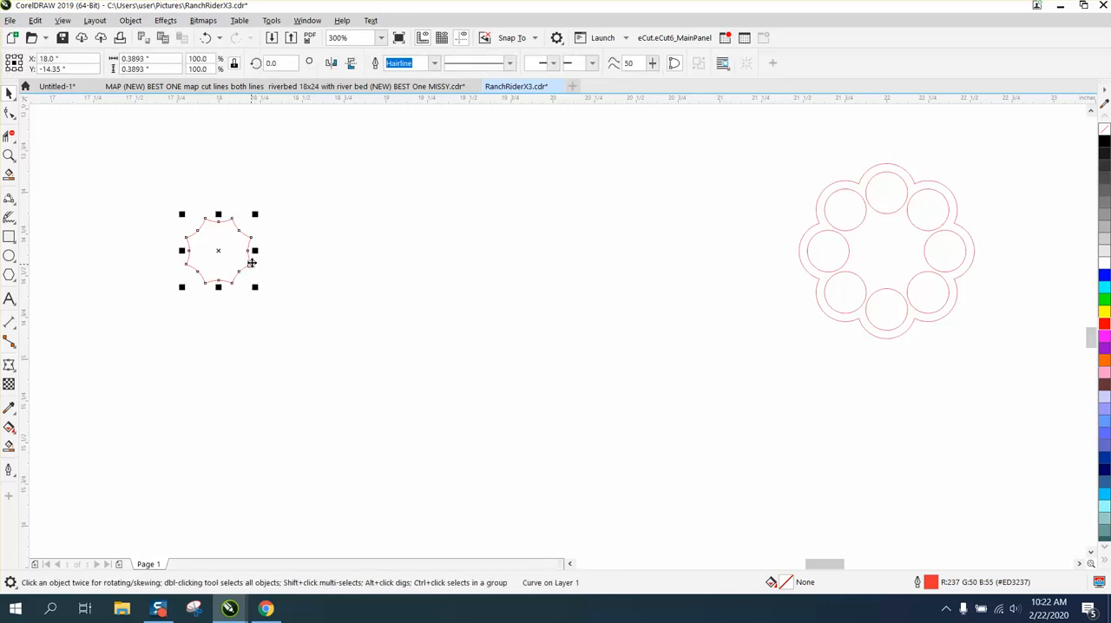
{"action": "key", "text": "p"}
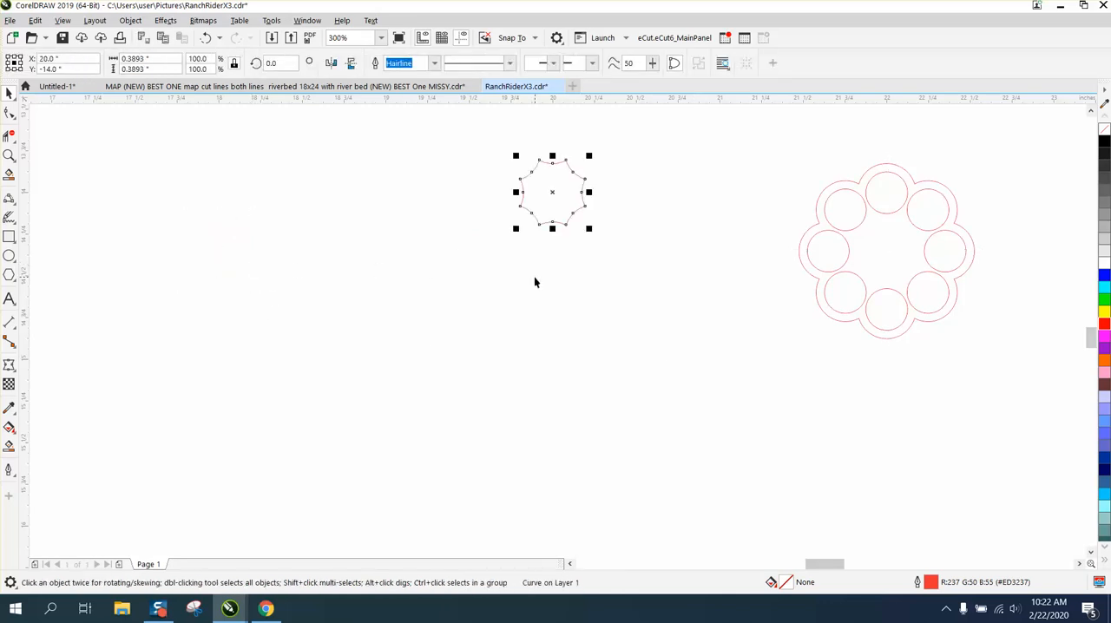
Draw a narrow vertical rectangle beside the star-shaped inner outline and set its width to 0.125 inches.
{"action": "left_click", "coordinate": [8, 155]}
{"action": "left_click_drag", "start_coordinate": [488, 151], "coordinate": [726, 260]}
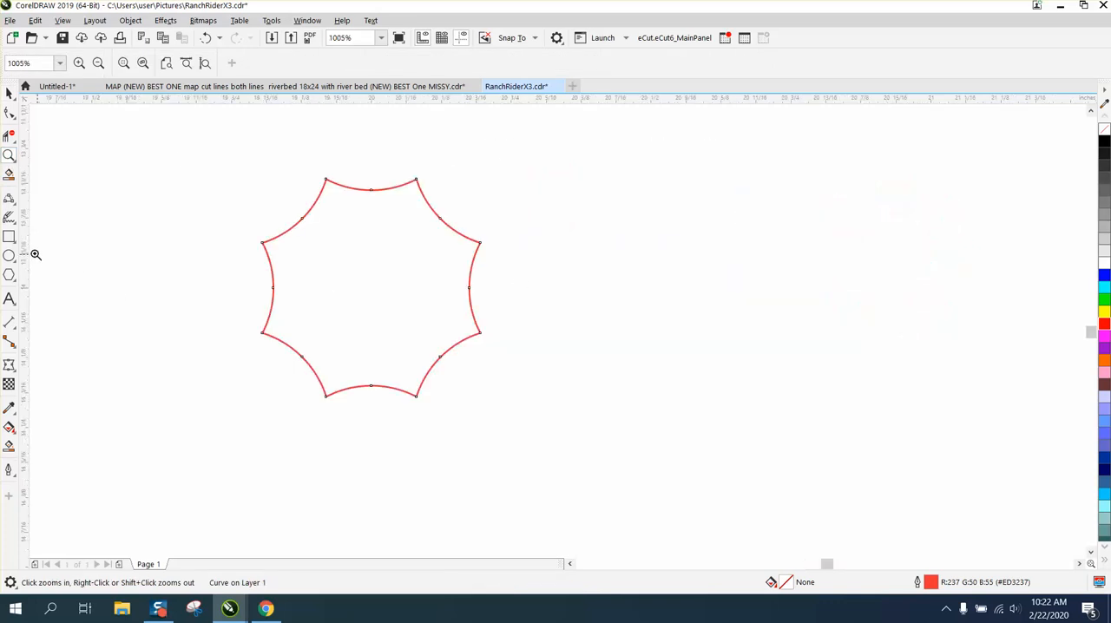
{"action": "left_click", "coordinate": [8, 236]}
{"action": "left_click_drag", "start_coordinate": [179, 174], "coordinate": [178, 360]}
{"action": "left_click", "coordinate": [143, 58]}
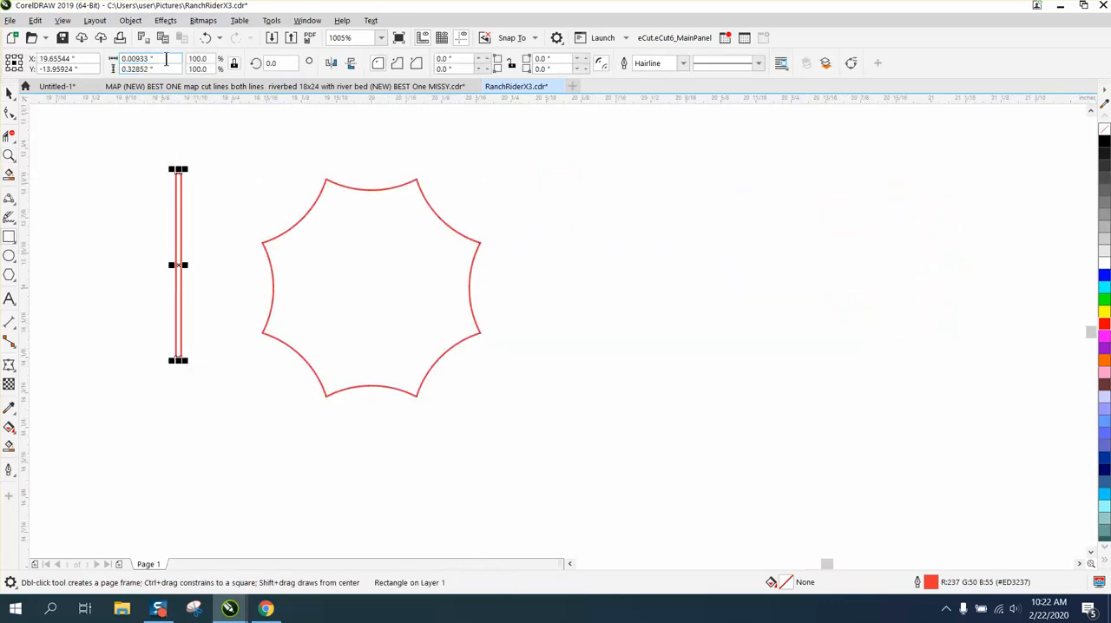
{"action": "type", "text": ".125"}
{"action": "key", "text": "Return"}
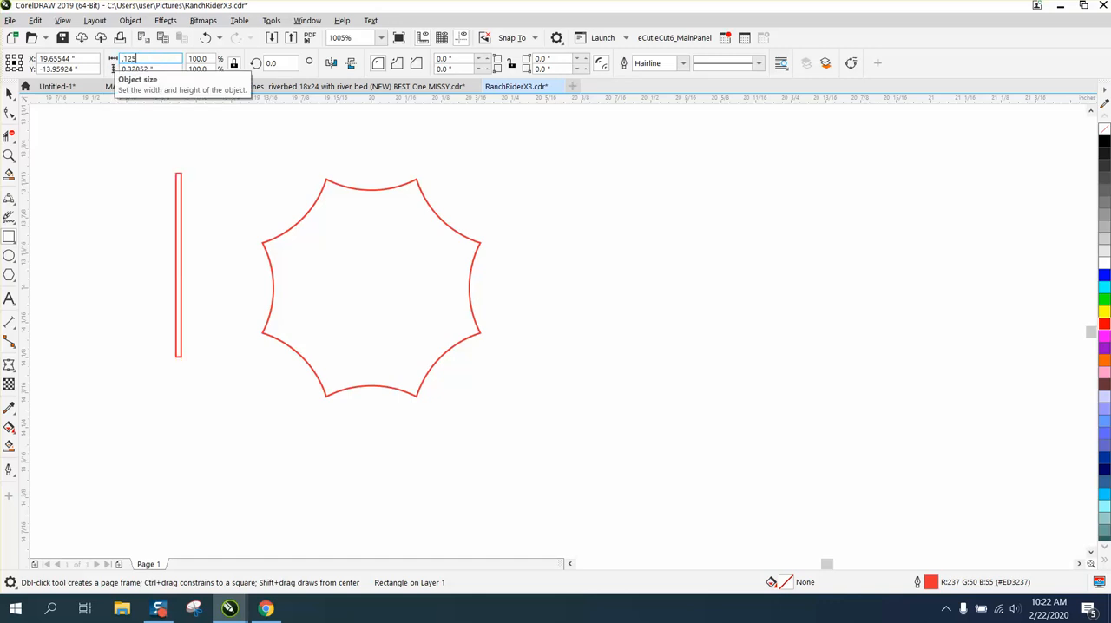
Unlock the rectangle's proportions, set its height to 1 inch and centre it on the page over the star shape.
{"action": "left_click", "coordinate": [235, 66]}
{"action": "left_click_drag", "start_coordinate": [172, 68], "coordinate": [118, 69]}
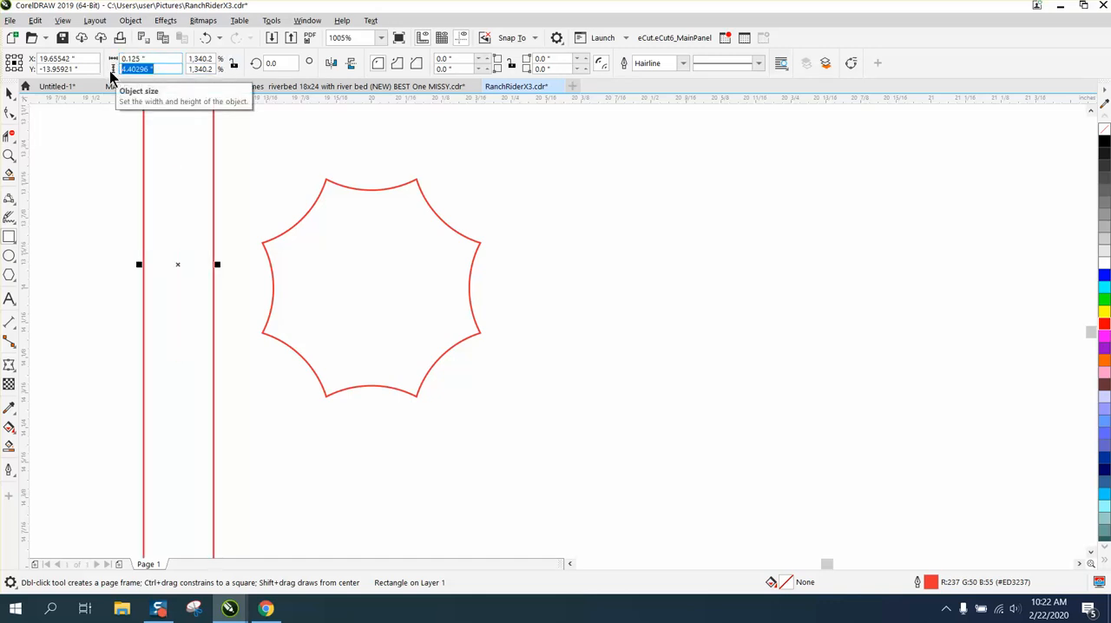
{"action": "type", "text": "2"}
{"action": "key", "text": "Return"}
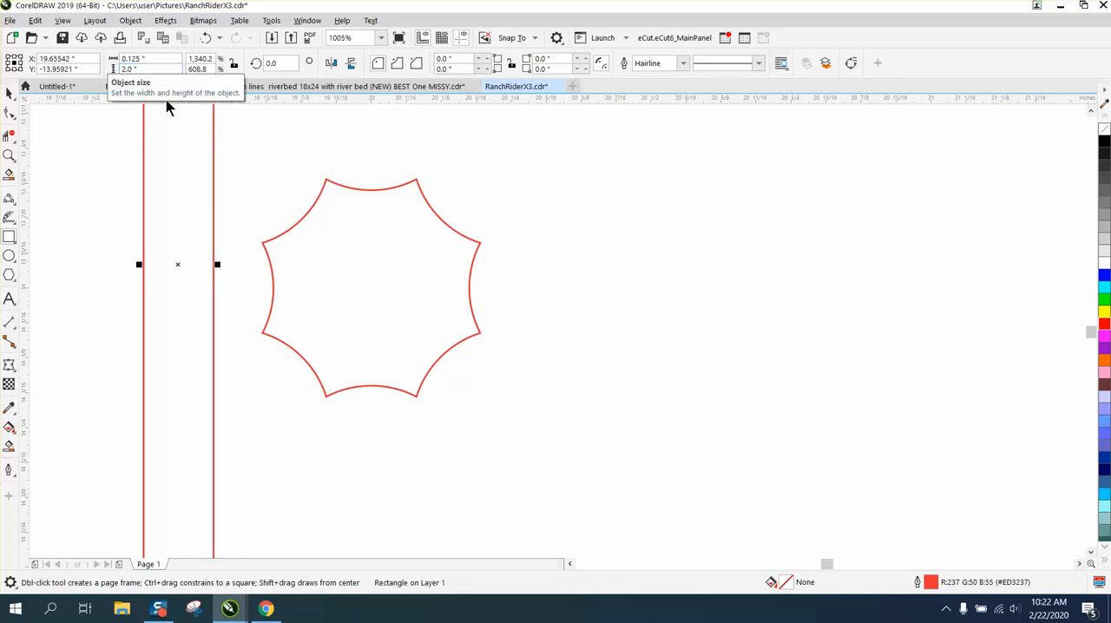
{"action": "scroll", "coordinate": [182, 130], "scroll_direction": "down", "scroll_amount": 5}
{"action": "left_click_drag", "start_coordinate": [173, 68], "coordinate": [110, 71]}
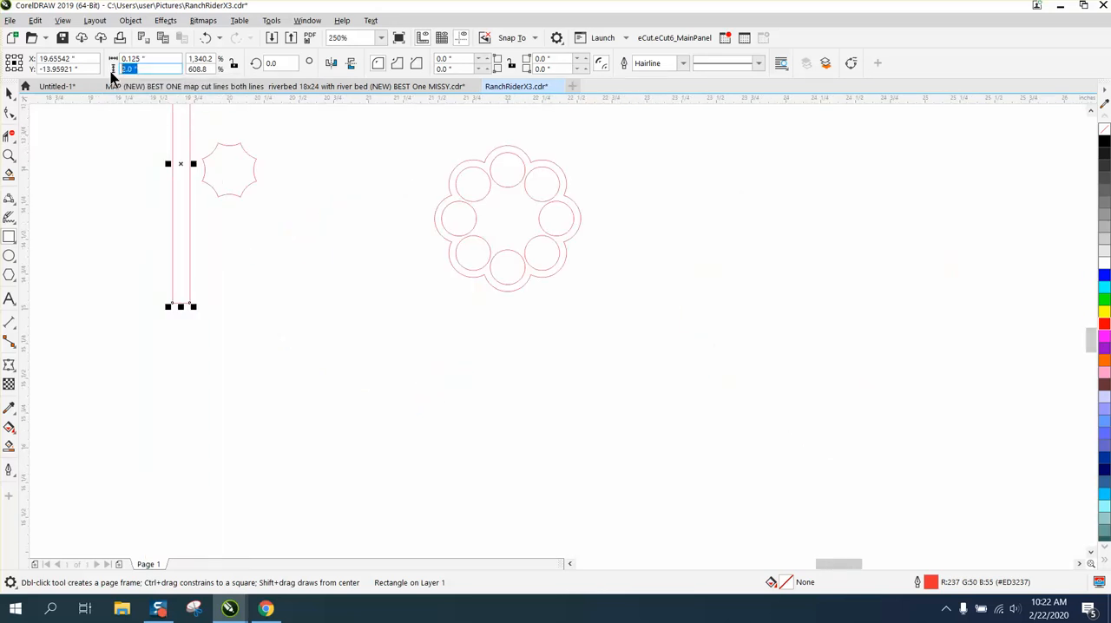
{"action": "type", "text": "2"}
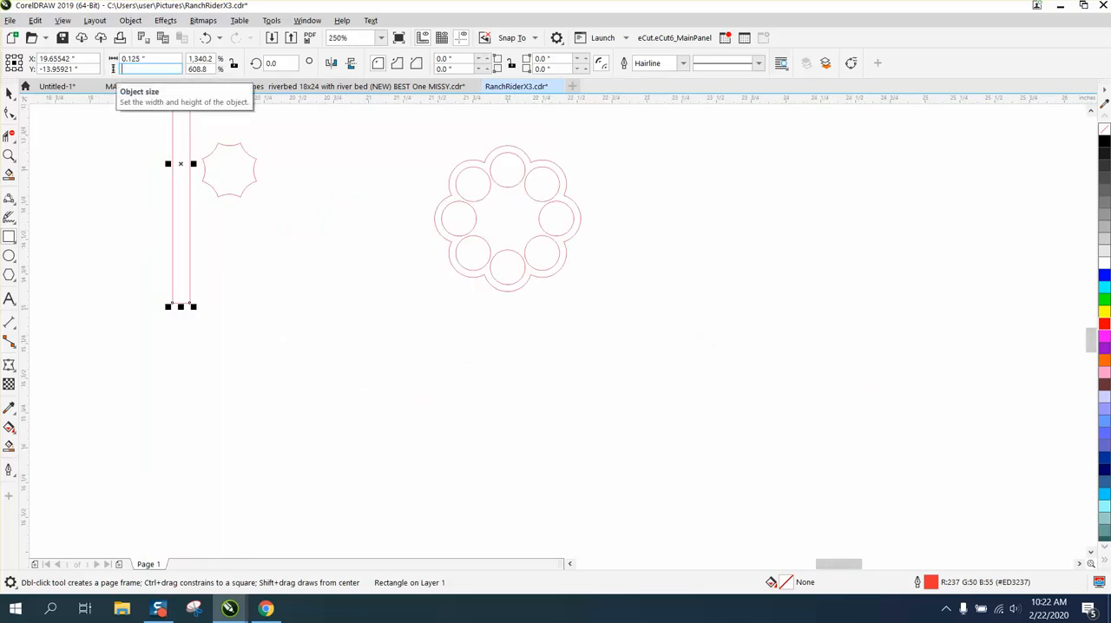
{"action": "type", "text": "1"}
{"action": "key", "text": "Return"}
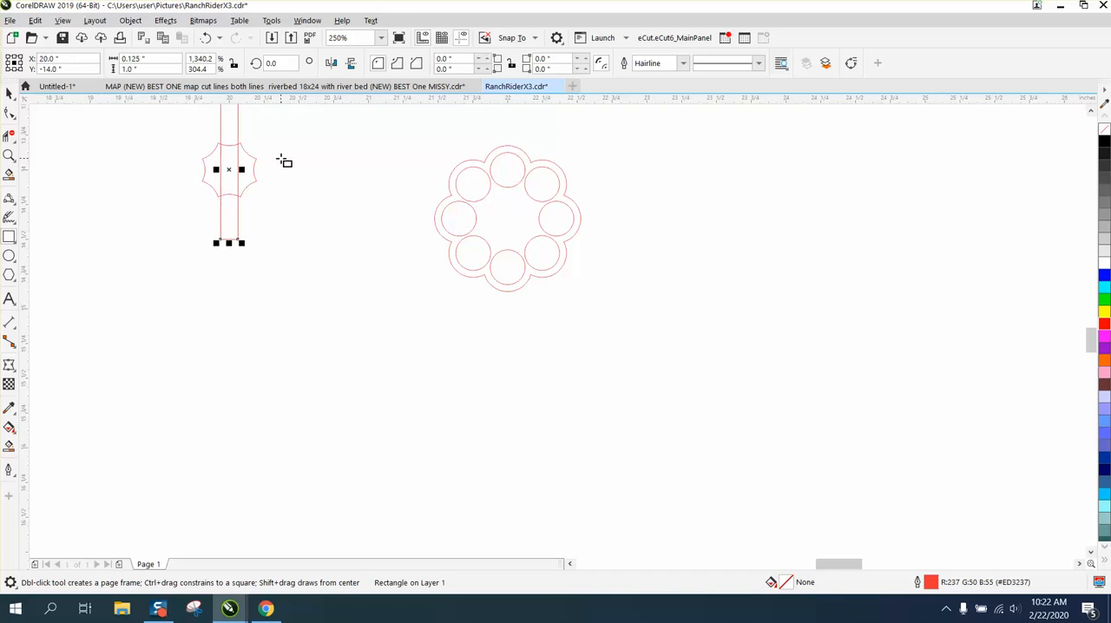
Narrow the rectangle crossing the star shape to a width of 0.05 inches.
{"action": "left_click", "coordinate": [8, 154]}
{"action": "right_click", "coordinate": [227, 171]}
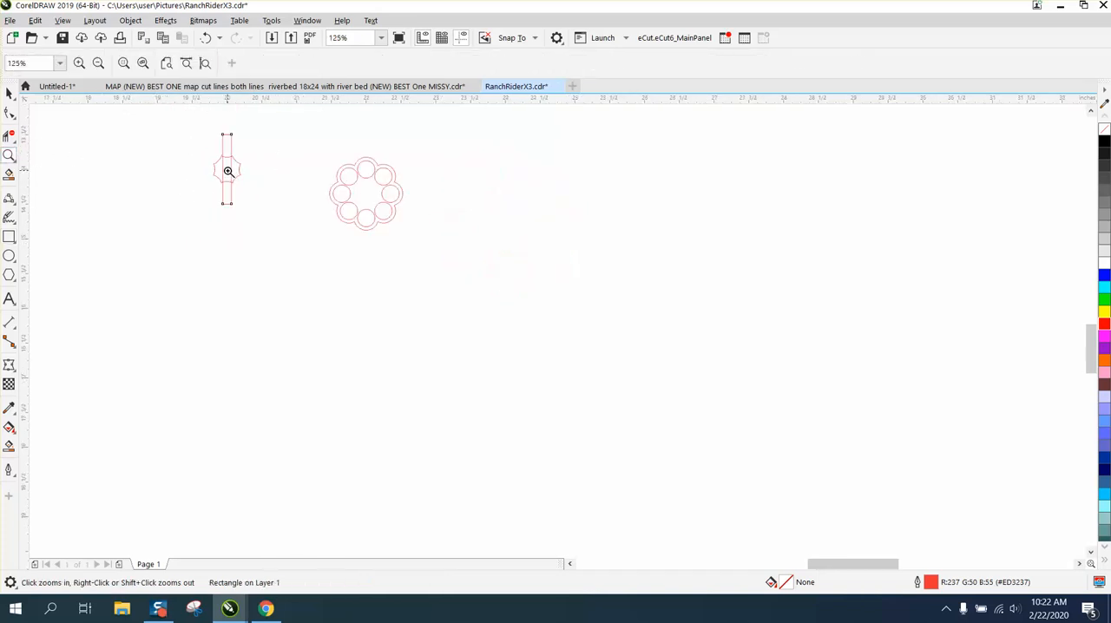
{"action": "left_click_drag", "start_coordinate": [201, 124], "coordinate": [275, 222]}
{"action": "left_click", "coordinate": [8, 94]}
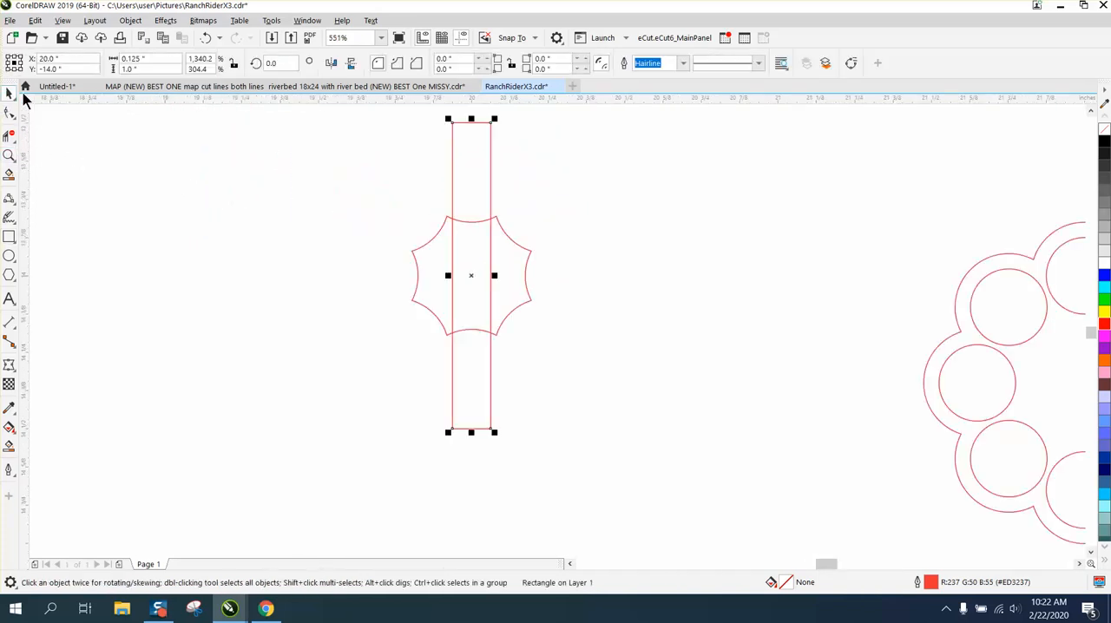
{"action": "left_click_drag", "start_coordinate": [171, 59], "coordinate": [109, 59]}
{"action": "key", "text": "BackSpace"}
{"action": "type", "text": ".05"}
{"action": "key", "text": "Return"}
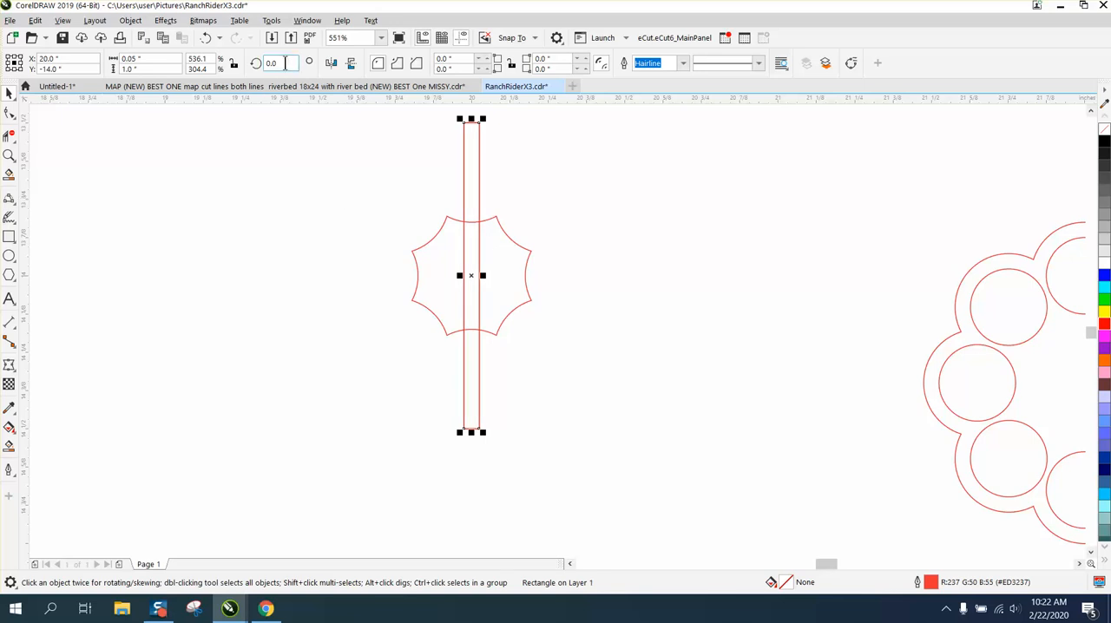
Add copies of the narrow bar rotated to 45°, 90° and 135° around its centre.
{"action": "type", "text": "45"}
{"action": "key", "text": "Return"}
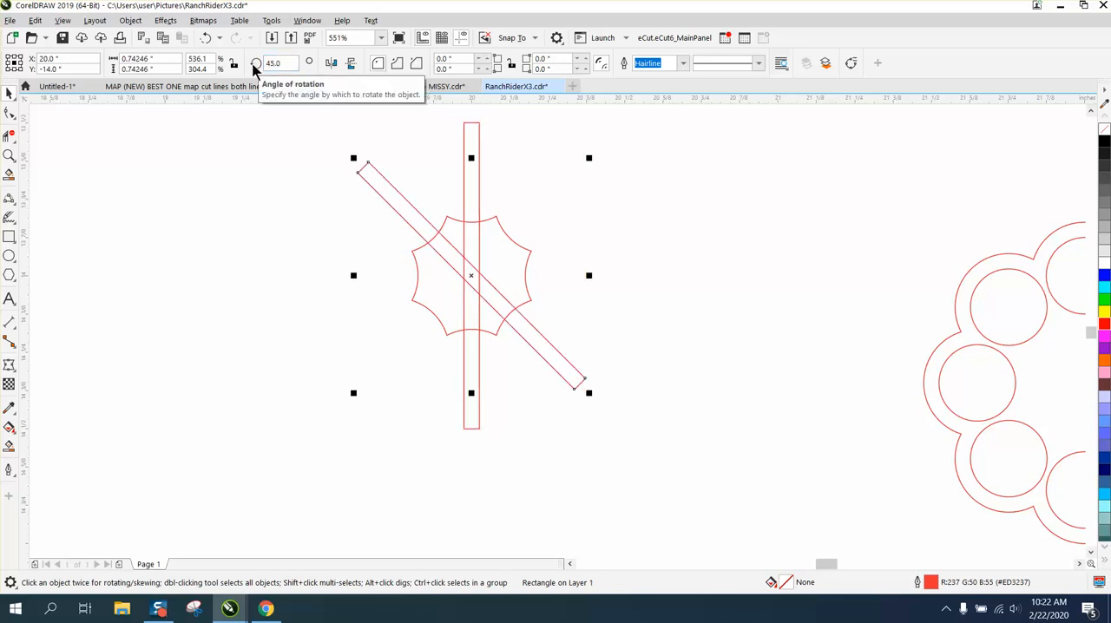
{"action": "key", "text": "ctrl+d"}
{"action": "key", "text": "ctrl+d"}
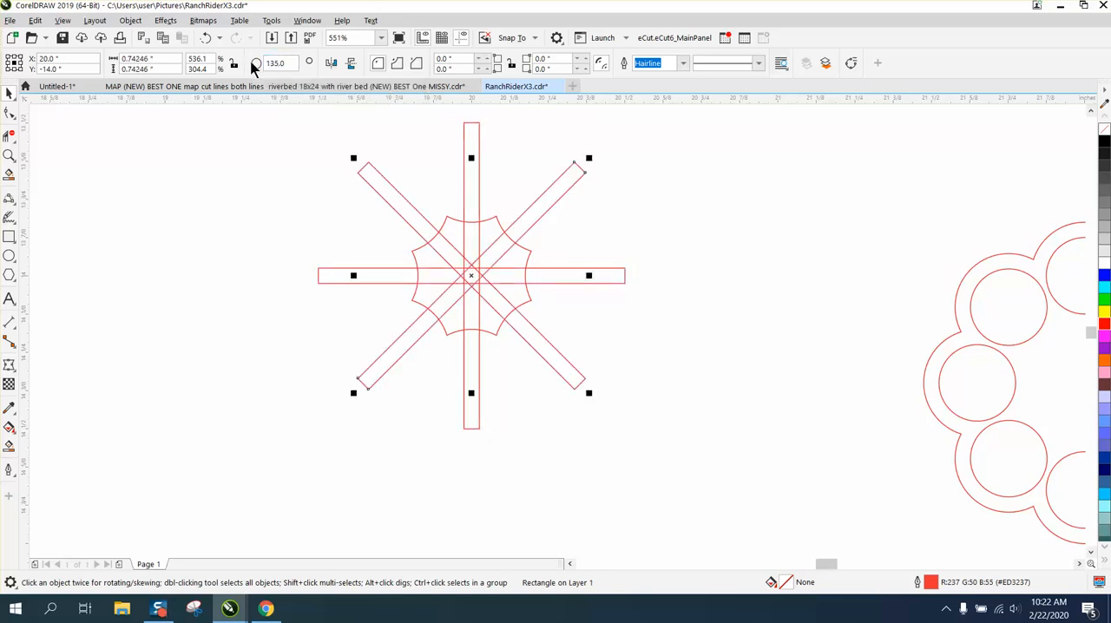
{"action": "key", "text": "Escape"}
Move the star-shaped outline 2 inches left, clear of the bars, and weld the four crossed bars into one shape.
{"action": "left_click", "coordinate": [528, 249]}
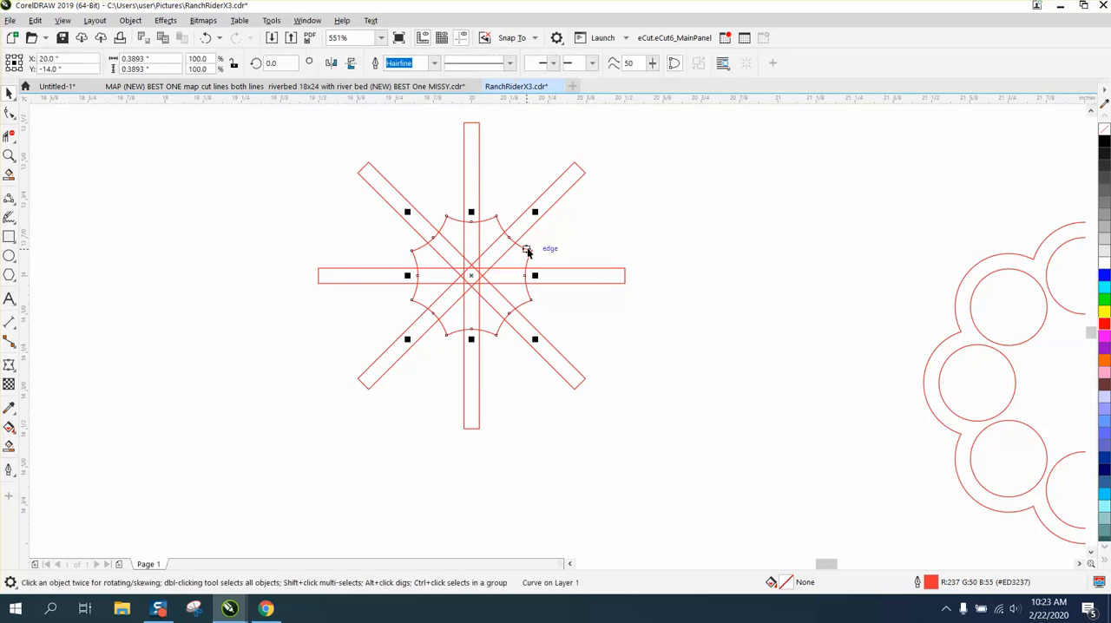
{"action": "key", "text": "Delete"}
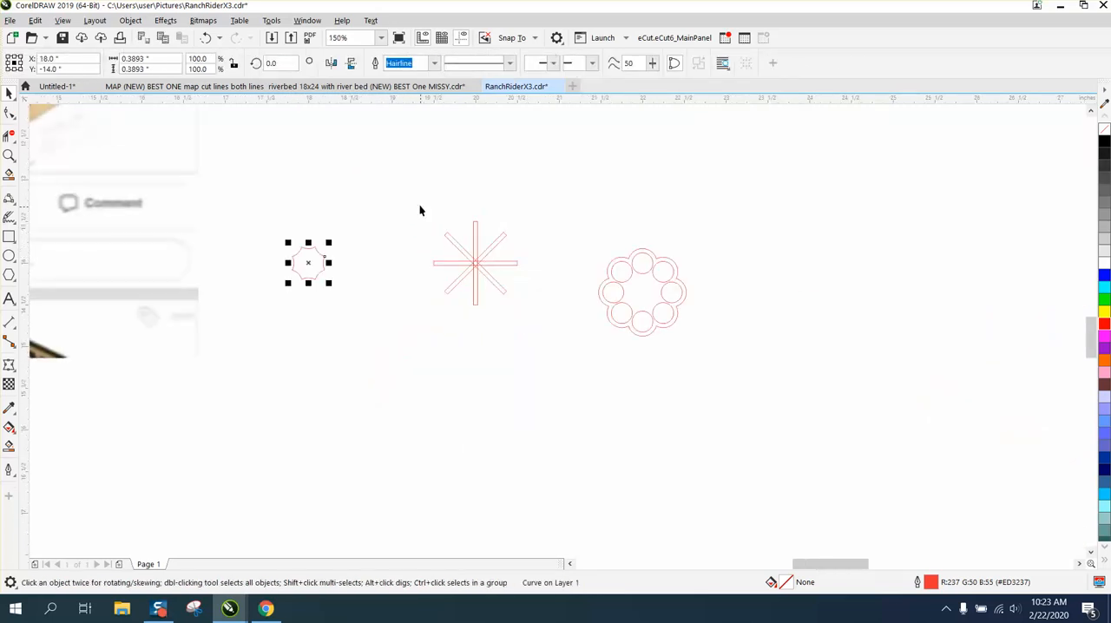
{"action": "left_click_drag", "start_coordinate": [421, 210], "coordinate": [550, 345]}
{"action": "left_click", "coordinate": [409, 66]}
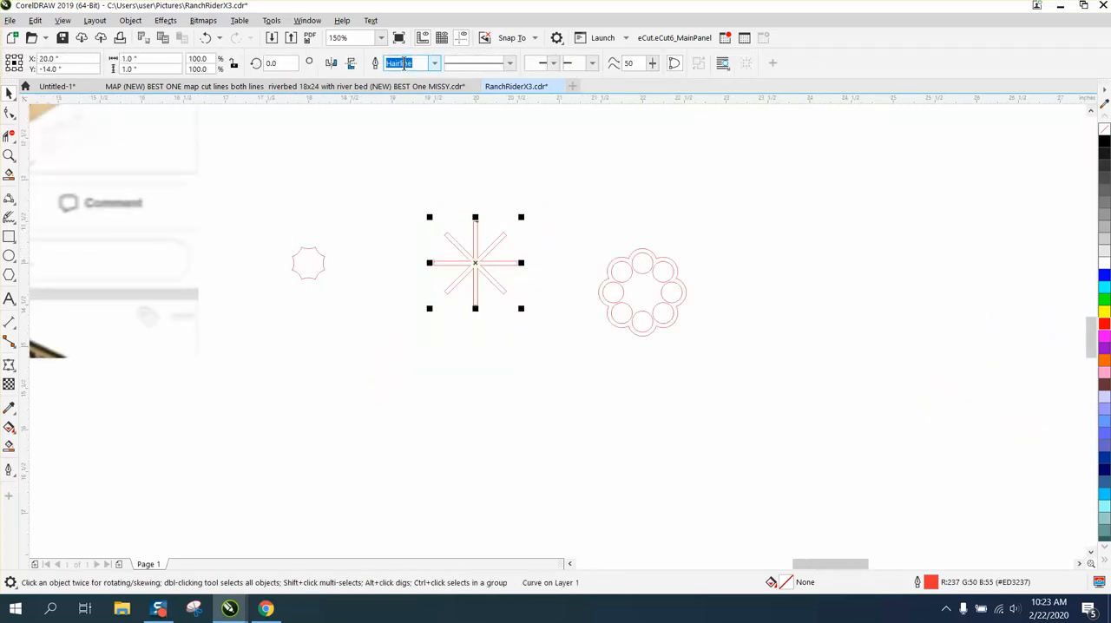
Move the star-shaped outline 2 inches right onto the welded bars and cut the bars out of it with Back minus Front.
{"action": "left_click", "coordinate": [323, 263]}
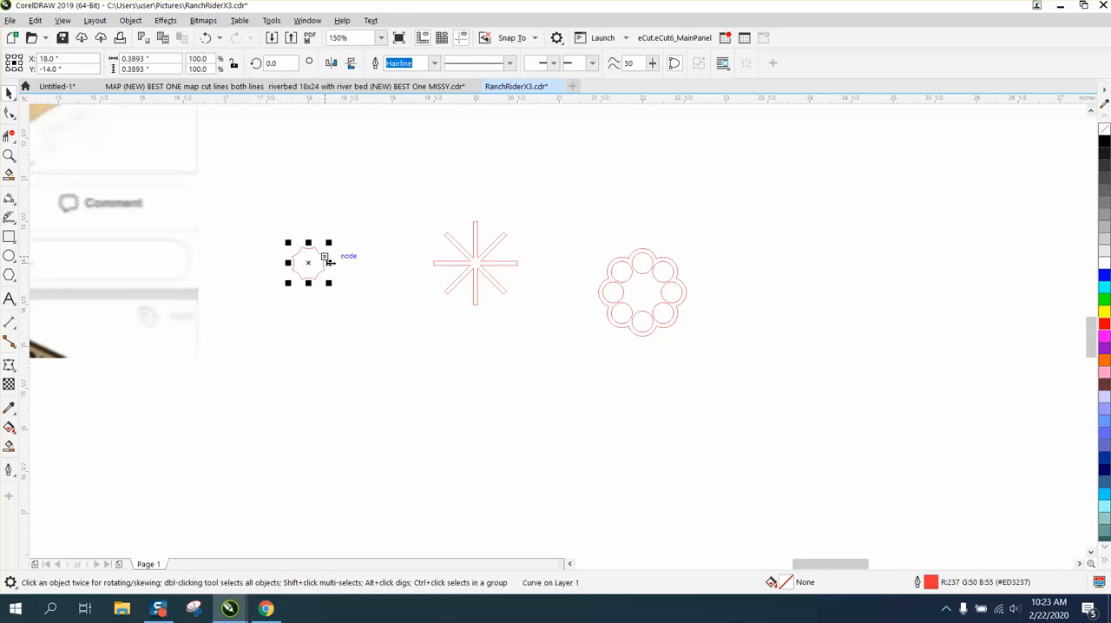
{"action": "key", "text": "Right"}
{"action": "left_click_drag", "start_coordinate": [420, 201], "coordinate": [552, 330]}
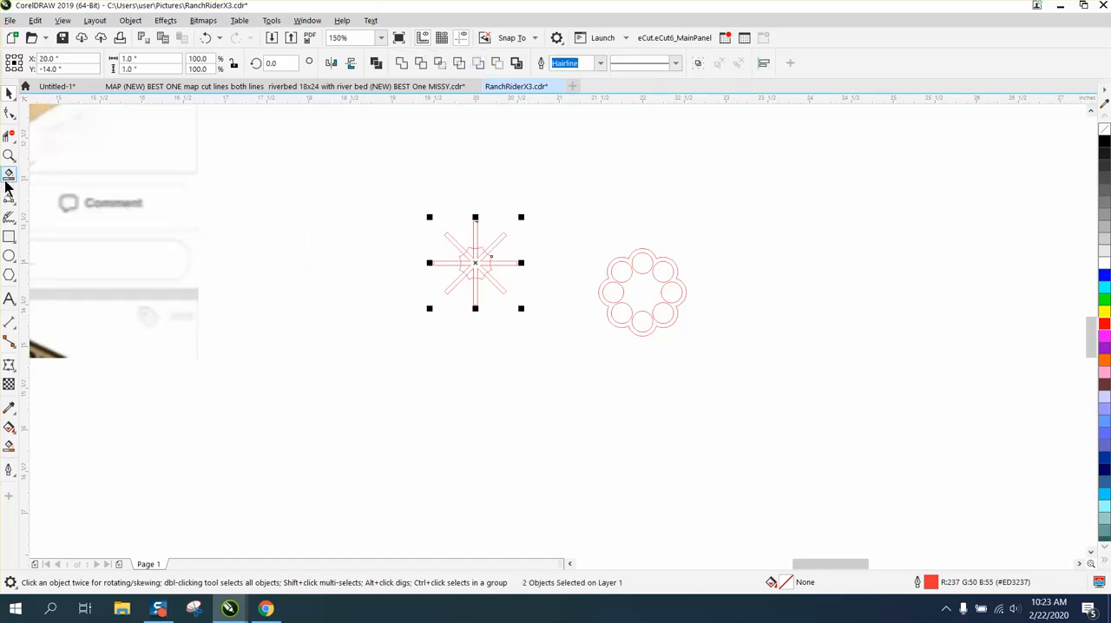
{"action": "left_click", "coordinate": [8, 155]}
{"action": "left_click_drag", "start_coordinate": [425, 240], "coordinate": [707, 363]}
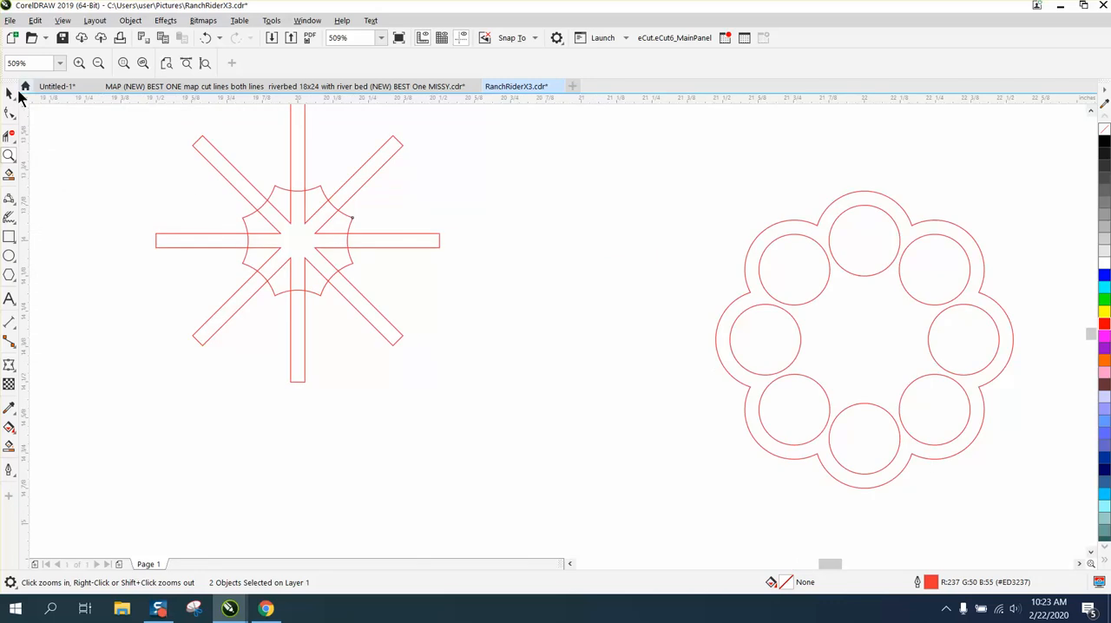
{"action": "left_click", "coordinate": [8, 93]}
{"action": "scroll", "coordinate": [231, 166], "scroll_direction": "down", "scroll_amount": 3}
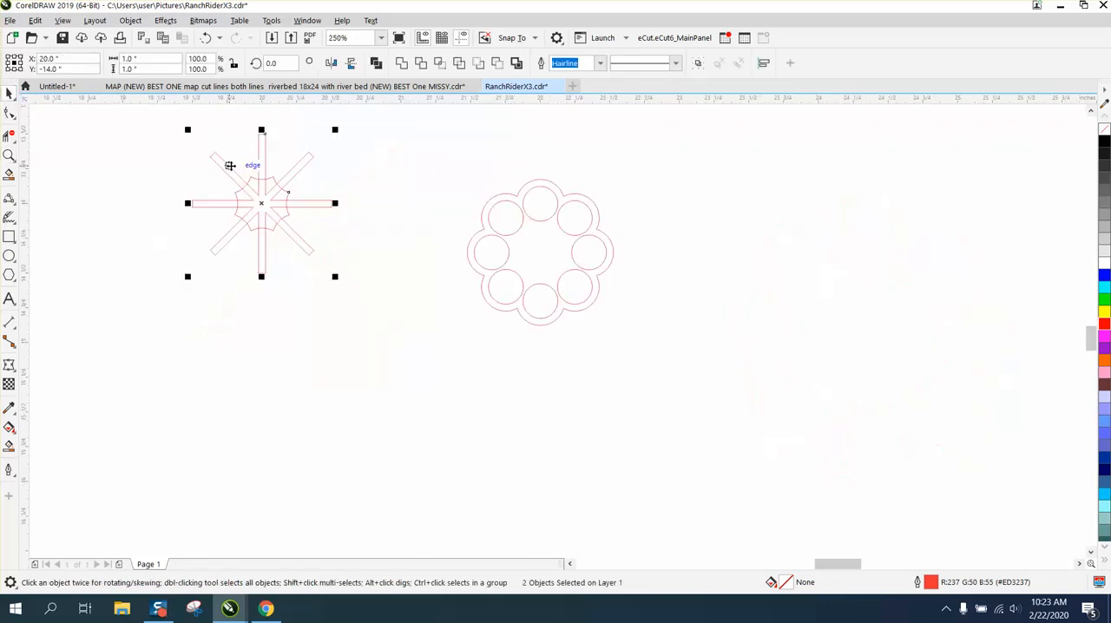
{"action": "left_click", "coordinate": [478, 64]}
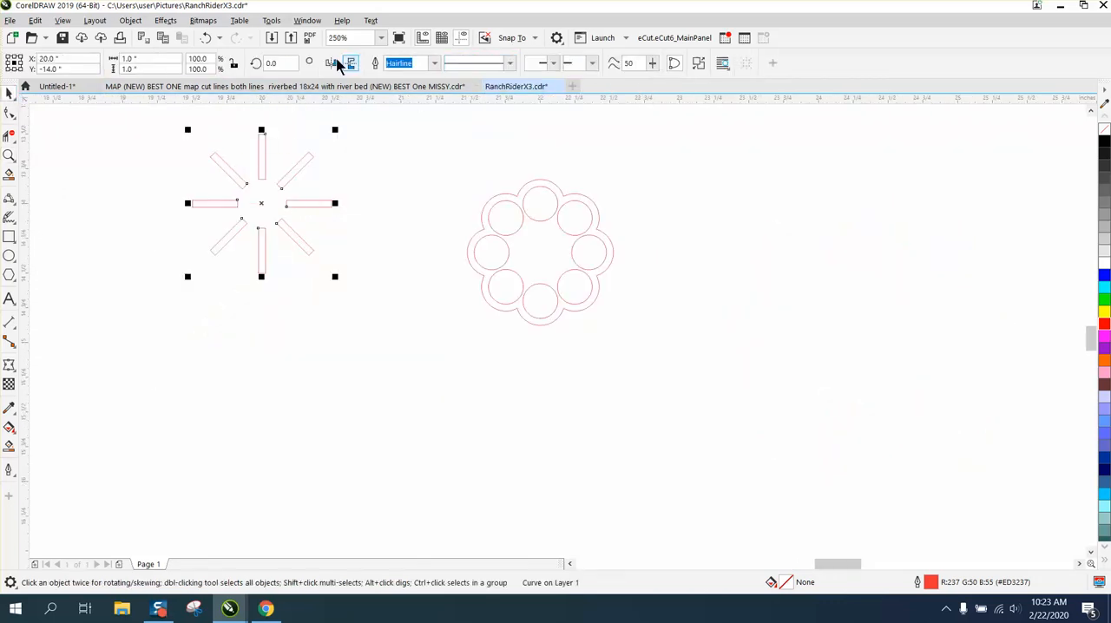
{"action": "left_click", "coordinate": [215, 40]}
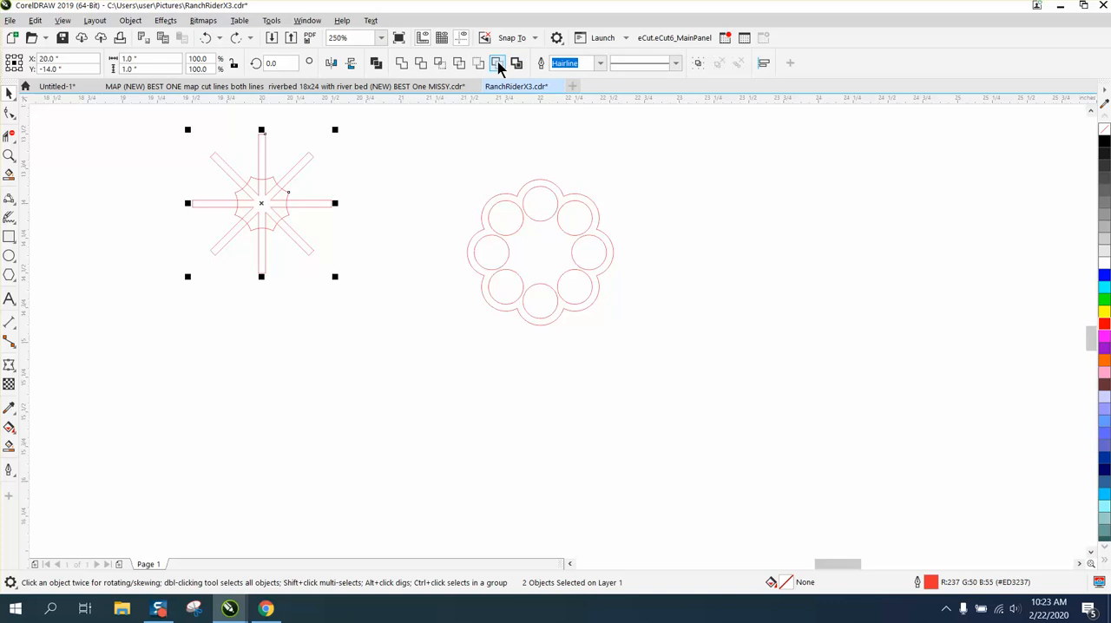
{"action": "key", "text": "ctrl+z"}
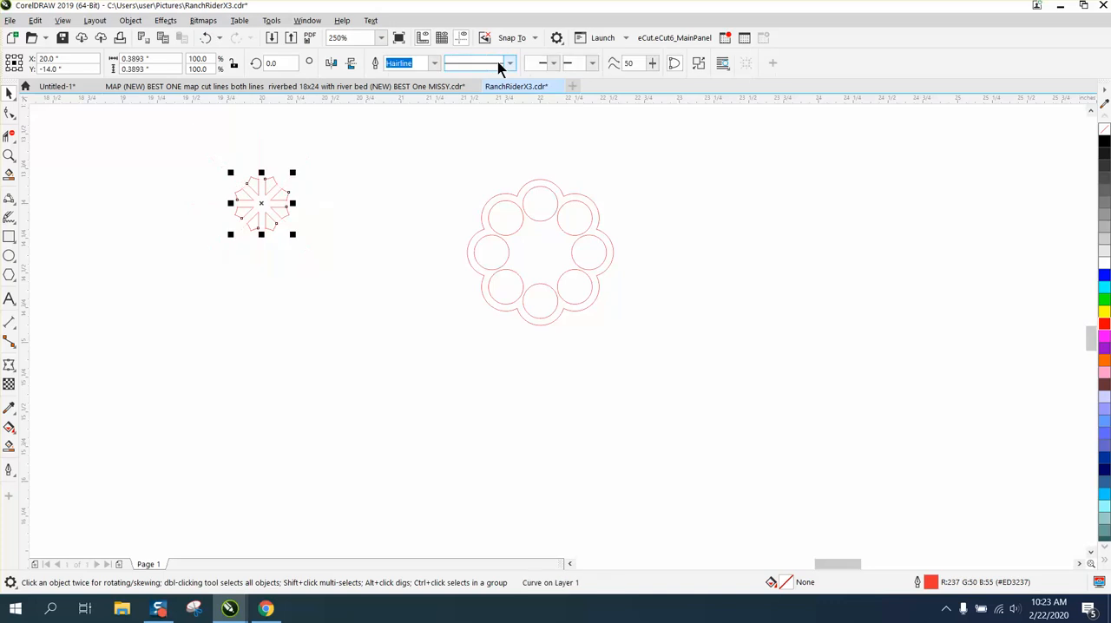
Group the outer scalloped outline with its eight small circles.
{"action": "left_click", "coordinate": [485, 270]}
{"action": "left_click_drag", "start_coordinate": [440, 161], "coordinate": [642, 349]}
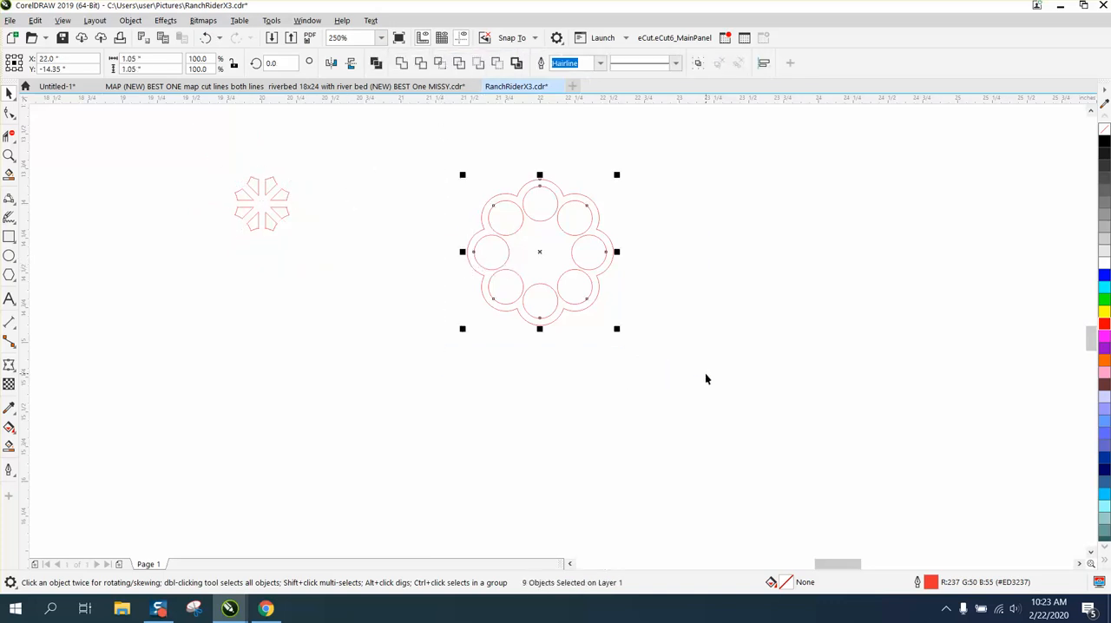
{"action": "key", "text": "ctrl+g"}
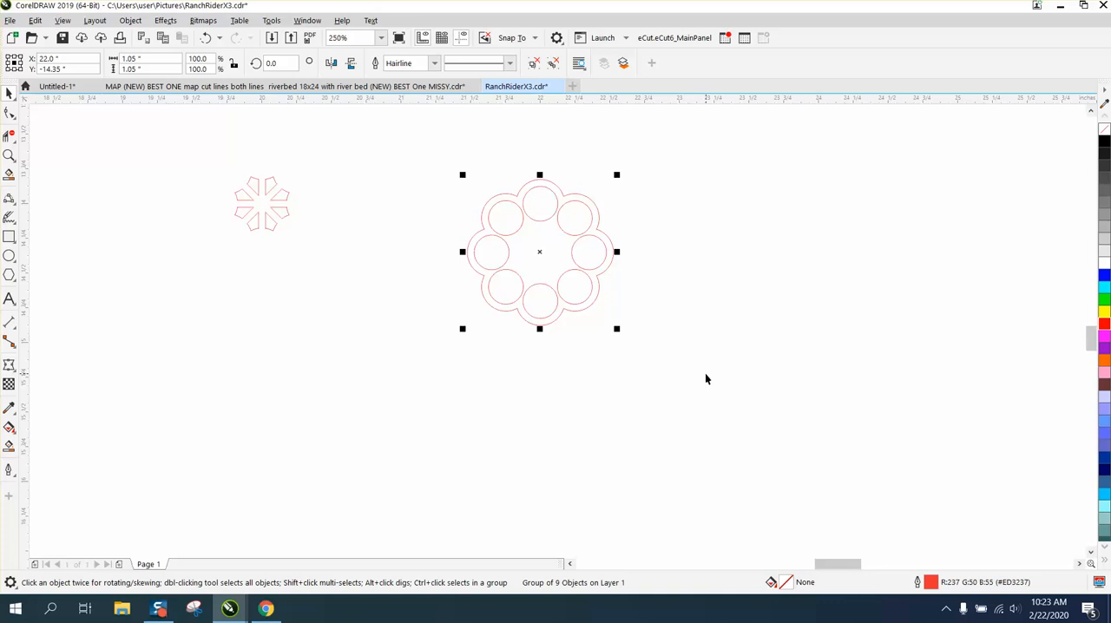
Centre the grouped ring on the page around the star segments and Smart Fill its body in black with no outline.
{"action": "key", "text": "p"}
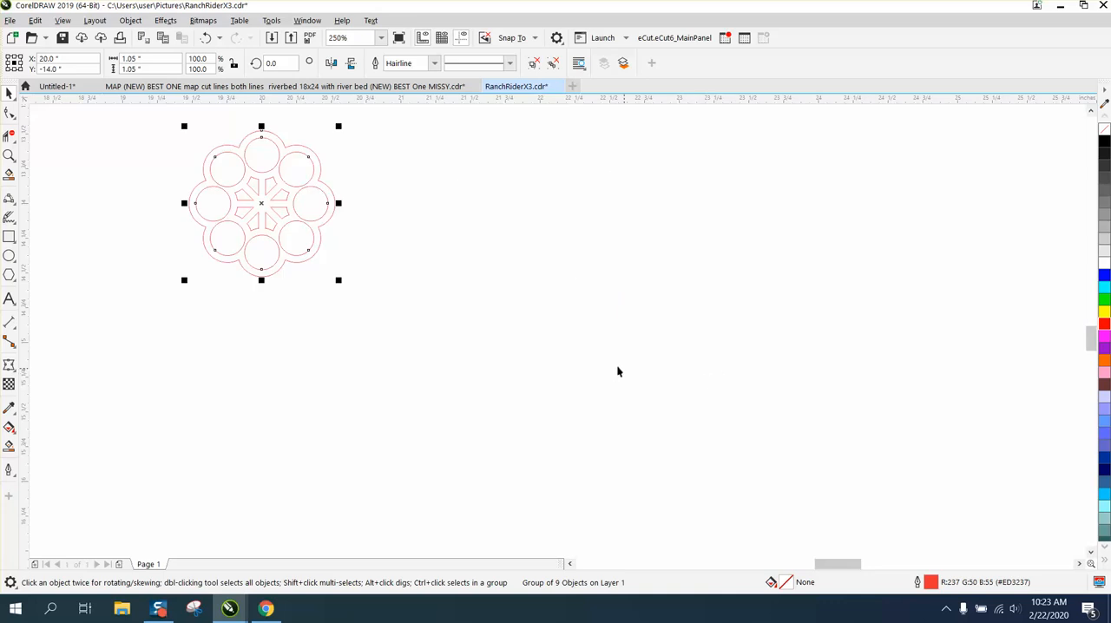
{"action": "left_click", "coordinate": [538, 354]}
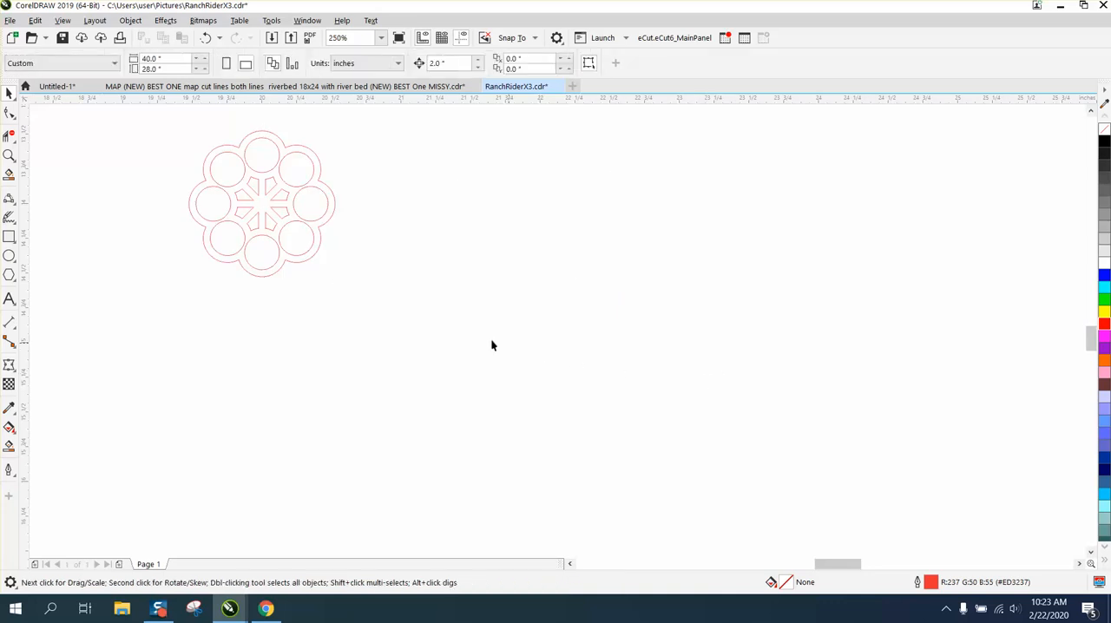
{"action": "left_click", "coordinate": [9, 445]}
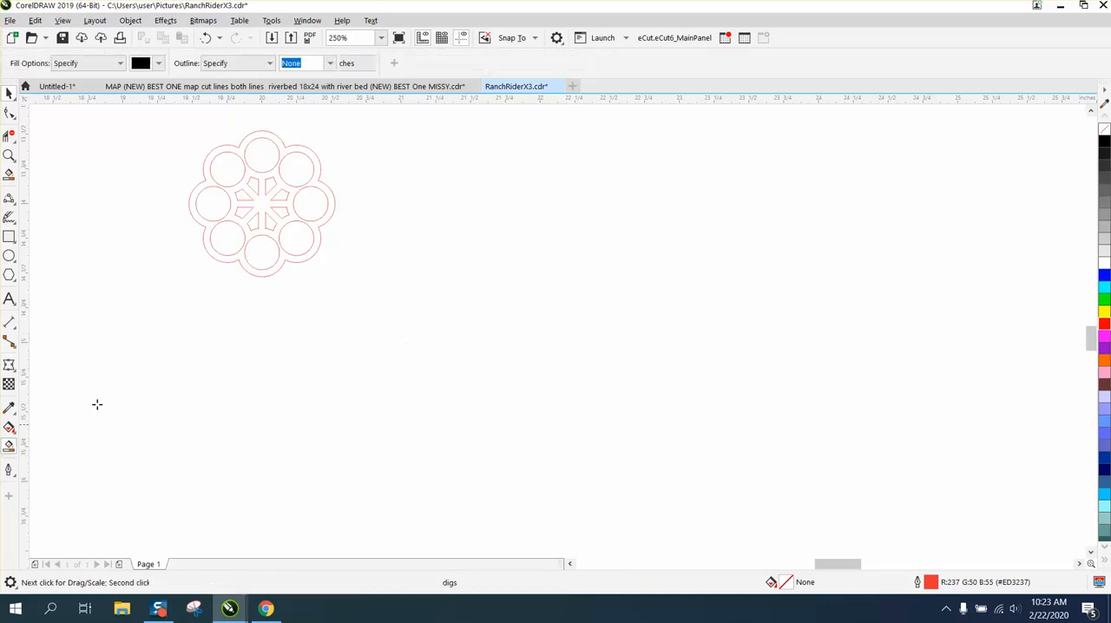
{"action": "left_click", "coordinate": [247, 265]}
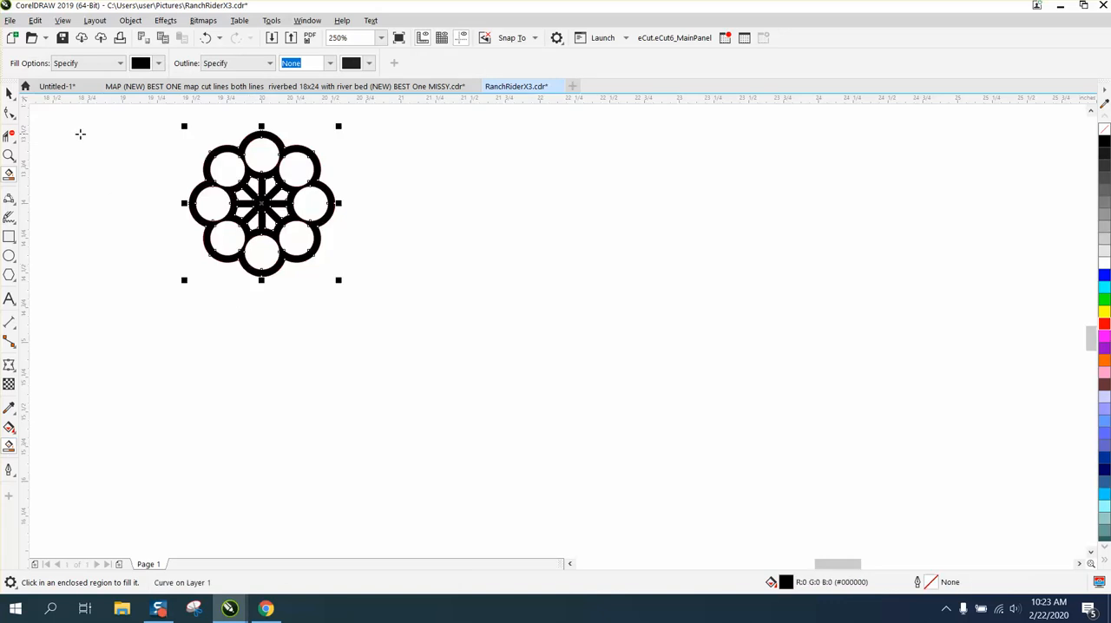
Move the black filled shape 2 inches right and delete the original red outlines it was made from.
{"action": "left_click", "coordinate": [11, 95]}
{"action": "key", "text": "Right"}
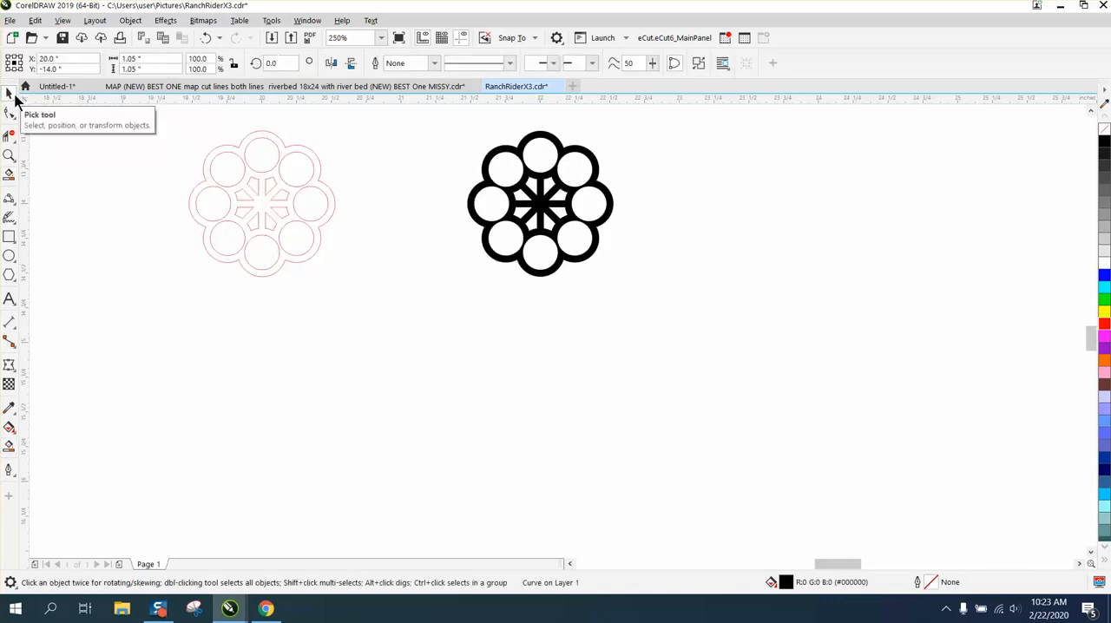
{"action": "left_click_drag", "start_coordinate": [158, 120], "coordinate": [393, 289]}
{"action": "key", "text": "Delete"}
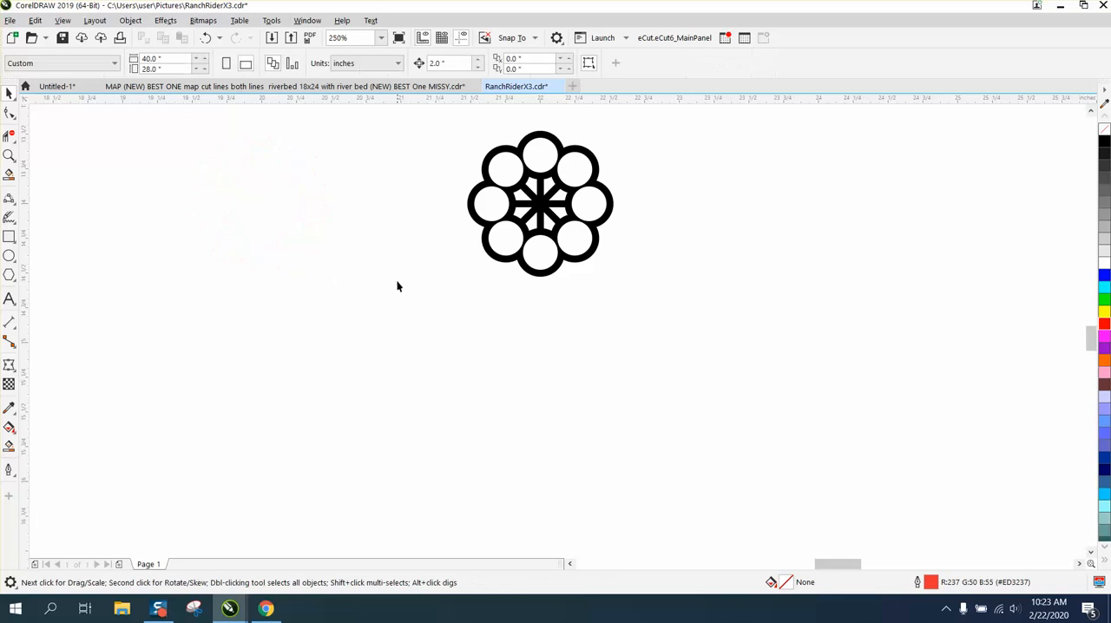
Give the black shape no fill and a red outline, and move it 2 inches left to the page centre.
{"action": "left_click", "coordinate": [516, 224]}
{"action": "right_click", "coordinate": [1105, 139]}
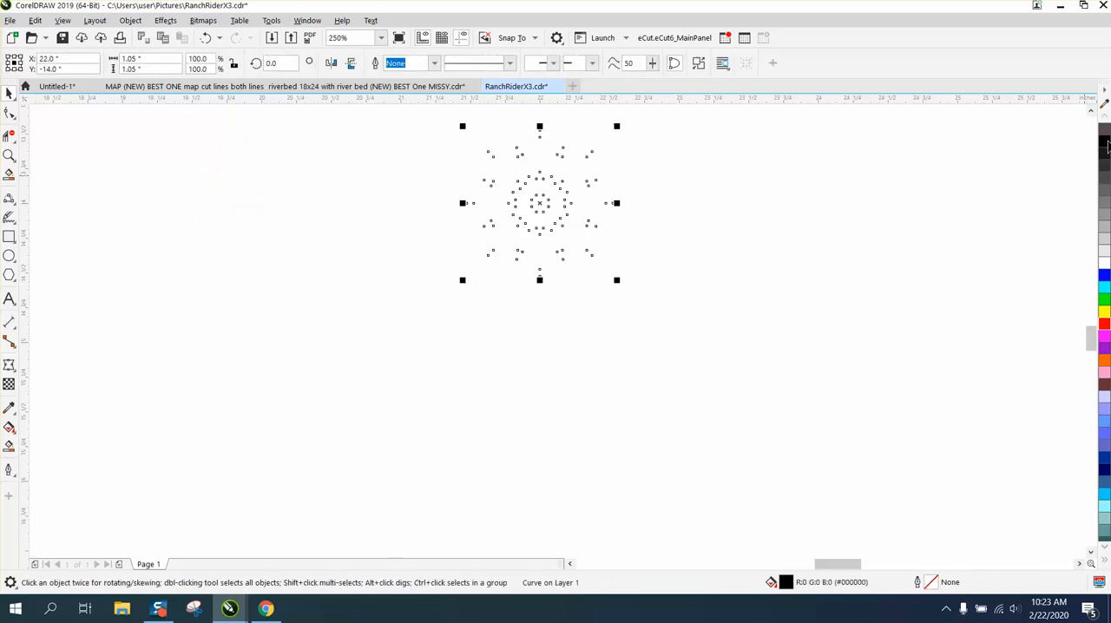
{"action": "right_click", "coordinate": [1105, 325]}
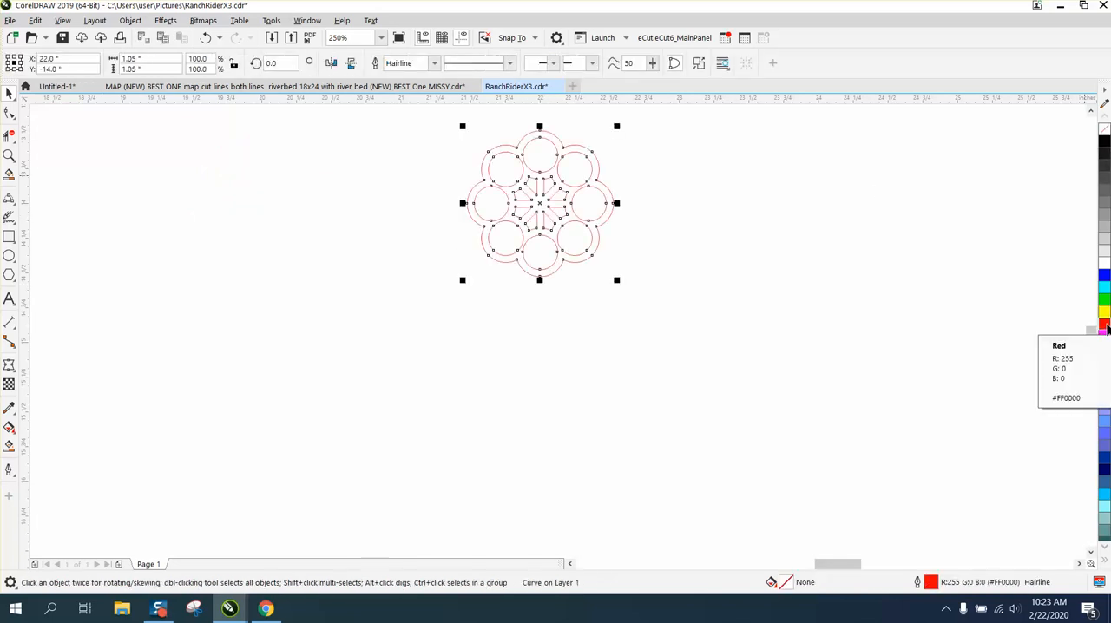
{"action": "key", "text": "Left"}
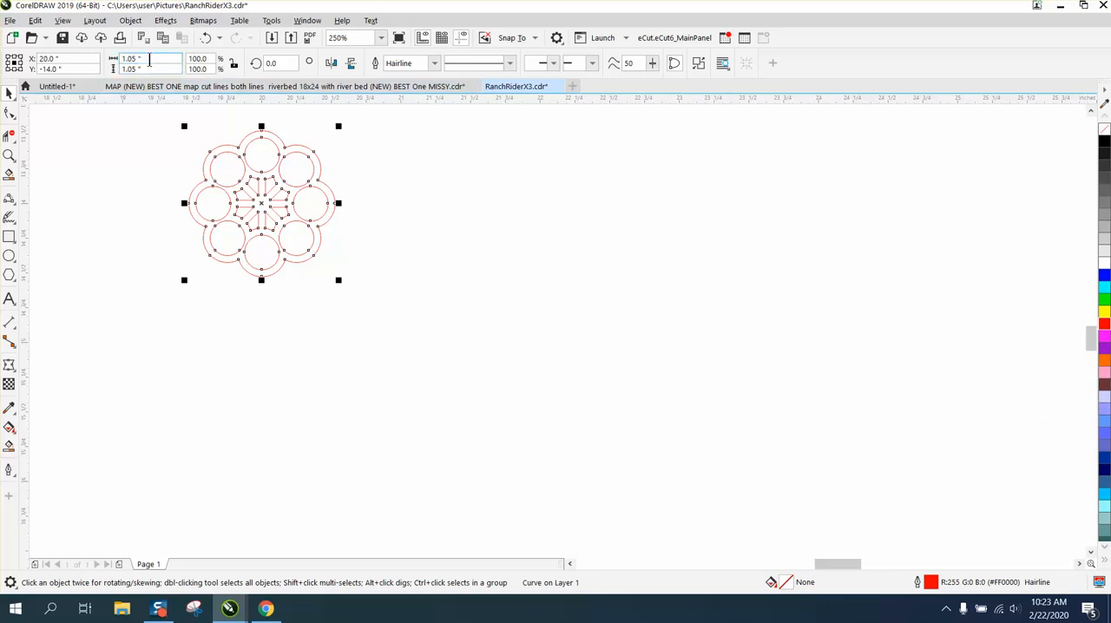
Resize the ring to 1 inch wide and 1 inch high.
{"action": "double_click", "coordinate": [146, 58]}
{"action": "type", "text": "1"}
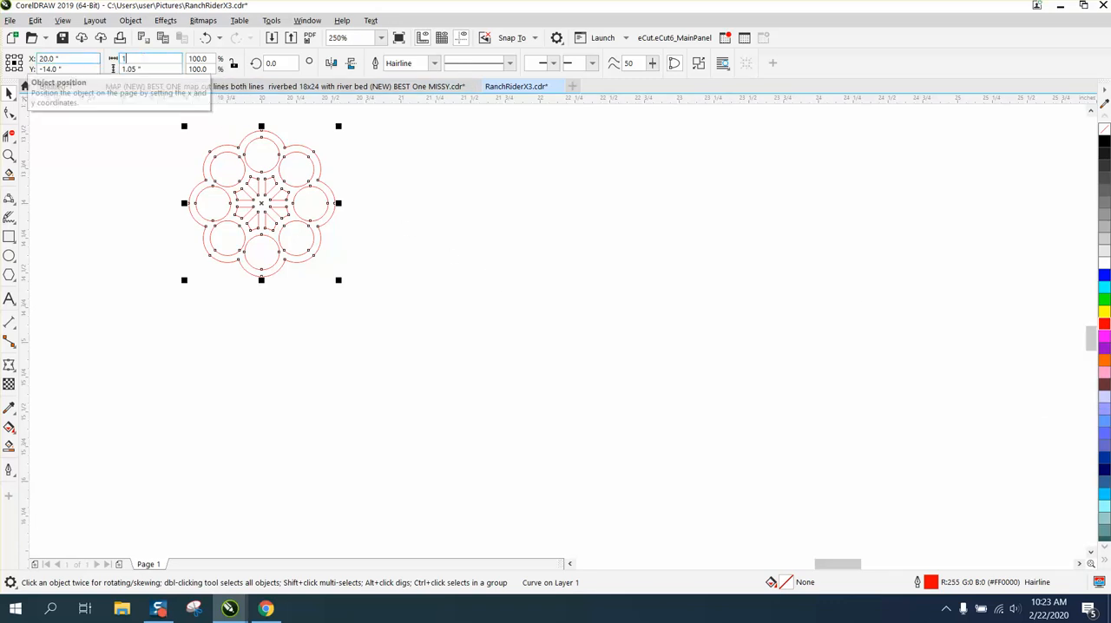
{"action": "key", "text": "Return"}
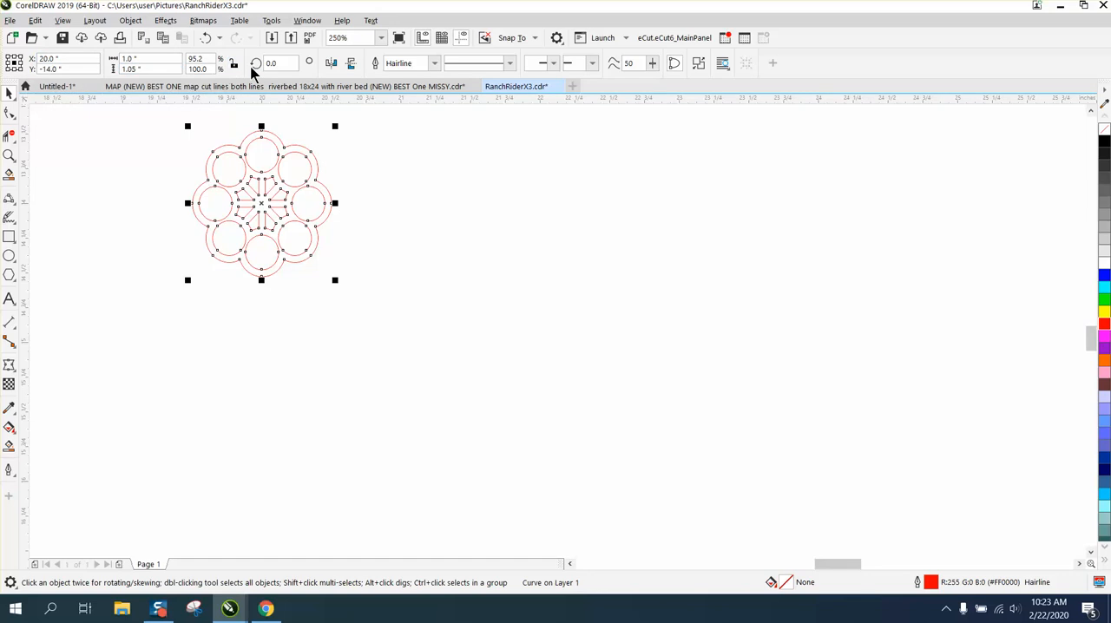
{"action": "double_click", "coordinate": [147, 69]}
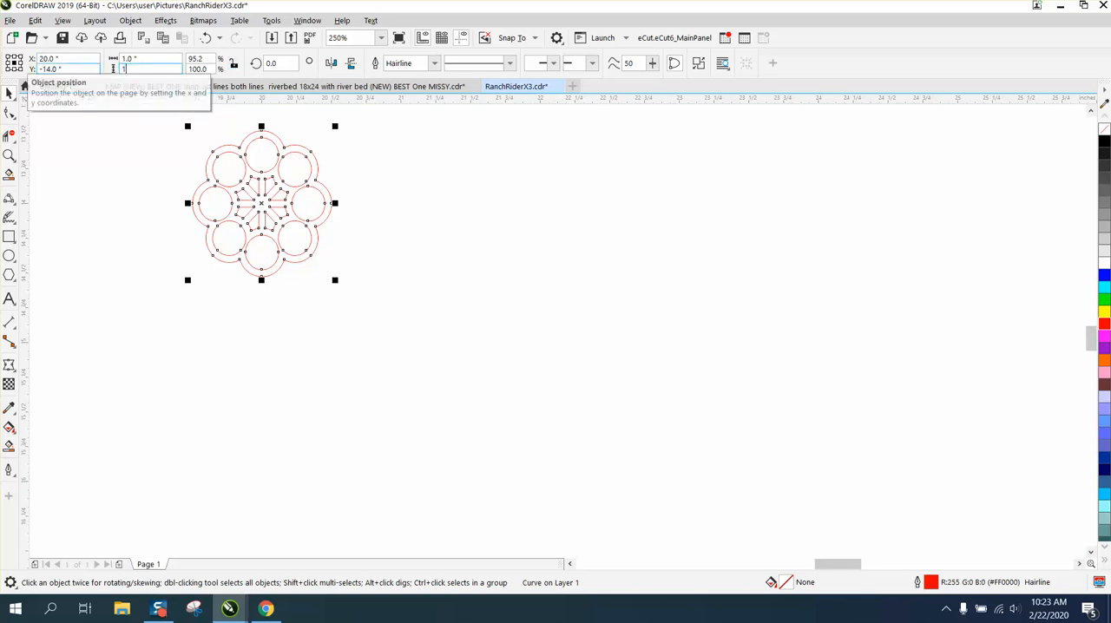
{"action": "type", "text": "1"}
{"action": "key", "text": "Return"}
{"action": "left_click", "coordinate": [387, 143]}
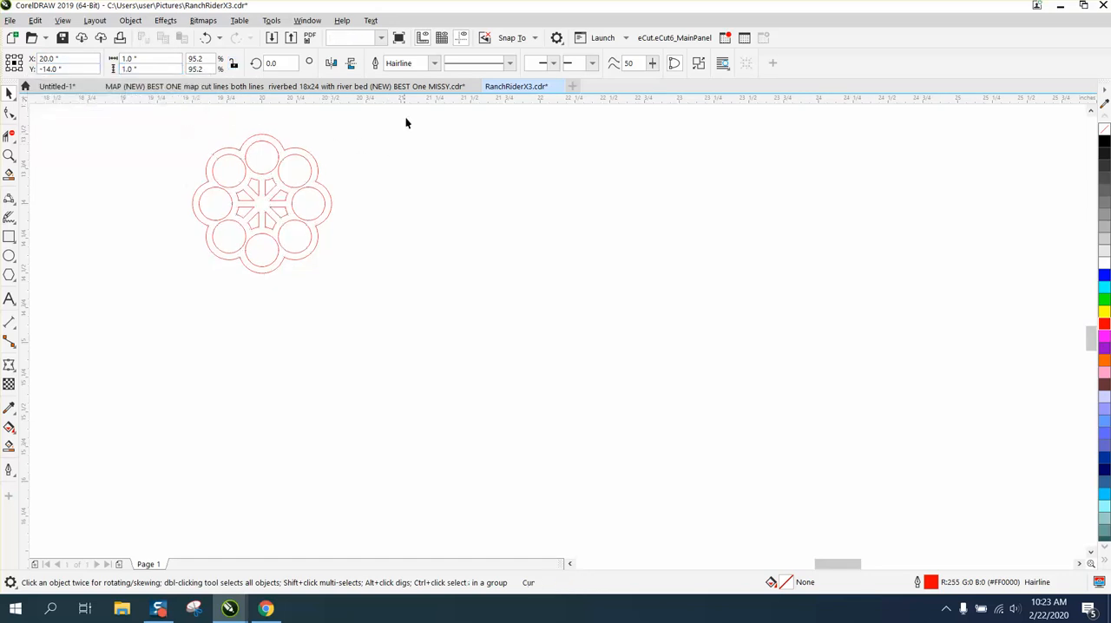
Set the nudge distance to 0.95 inch and place a copy of the ring 0.95 inch to its right.
{"action": "left_click_drag", "start_coordinate": [443, 64], "coordinate": [400, 66]}
{"action": "type", "text": "."}
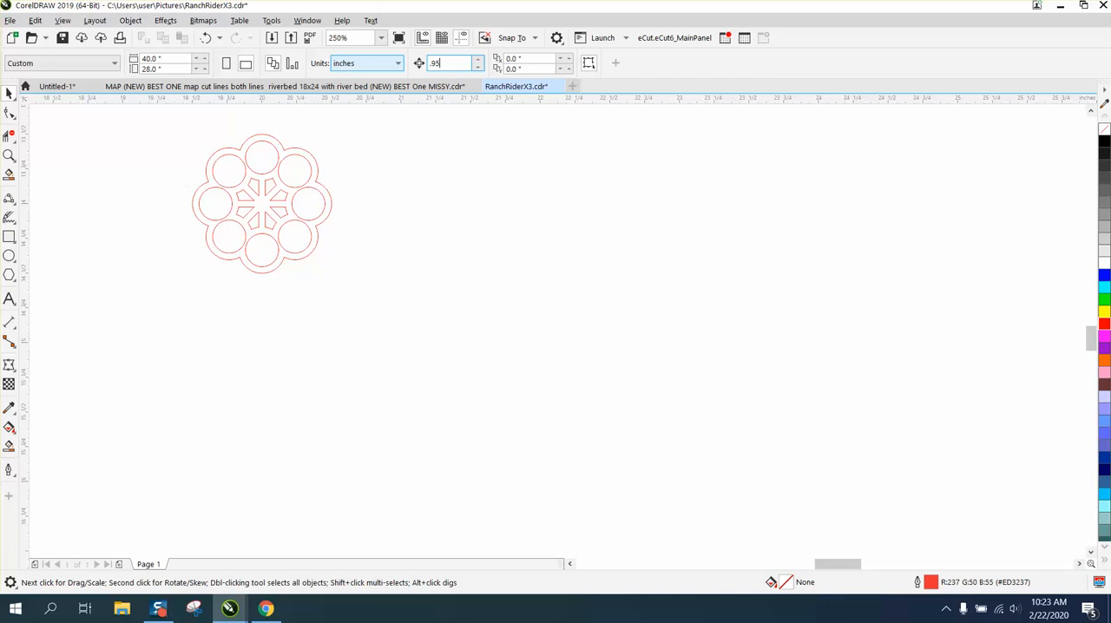
{"action": "type", "text": "95"}
{"action": "key", "text": "Return"}
{"action": "left_click", "coordinate": [314, 178]}
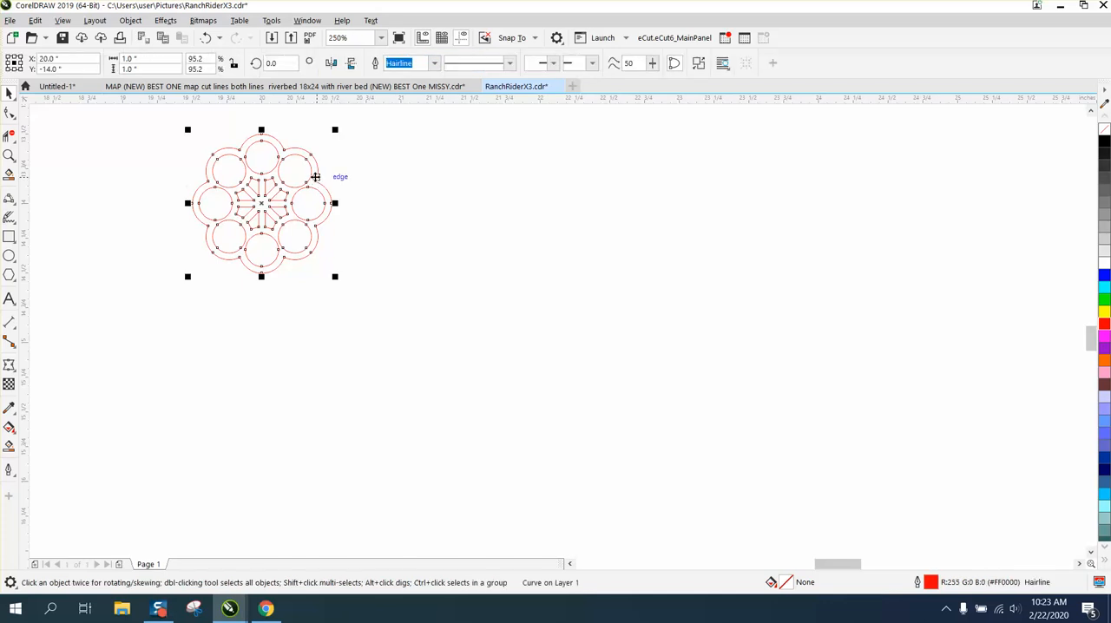
{"action": "key", "text": "ctrl+d"}
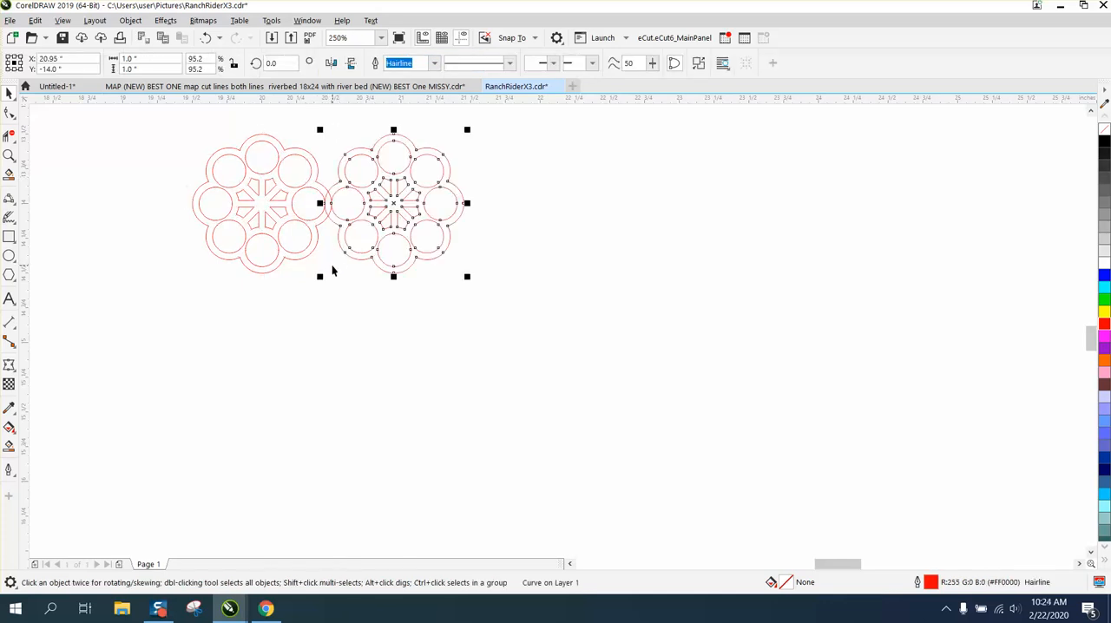
Delete the overlapping outline segments where the two rings meet so their bodies join.
{"action": "left_click", "coordinate": [9, 155]}
{"action": "left_click_drag", "start_coordinate": [315, 164], "coordinate": [460, 267]}
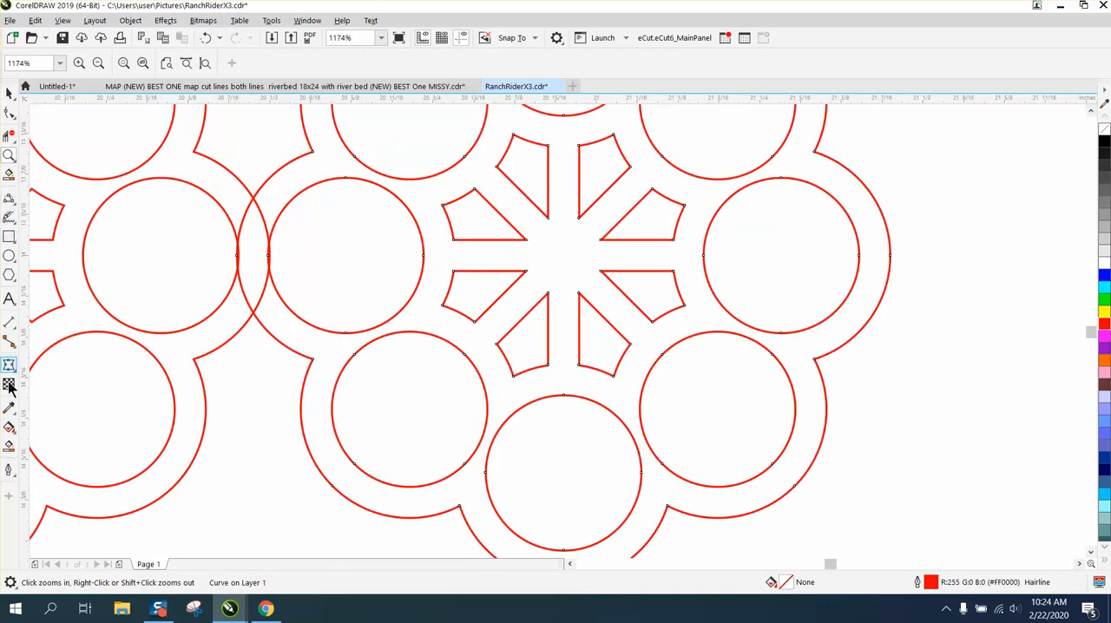
{"action": "left_click", "coordinate": [9, 137]}
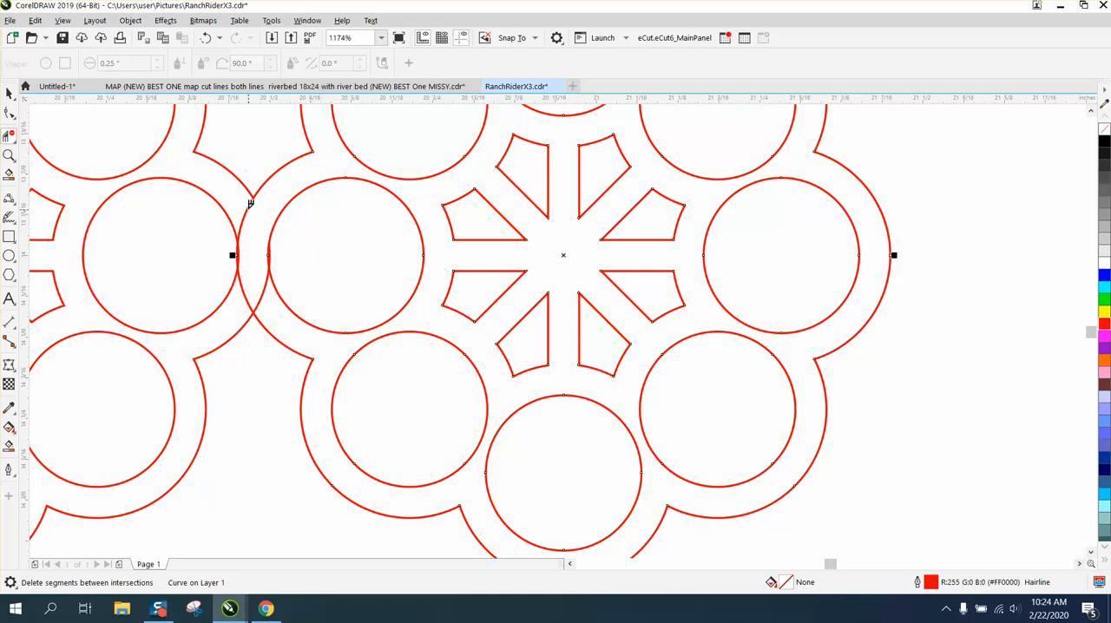
{"action": "left_click", "coordinate": [250, 205]}
{"action": "left_click", "coordinate": [243, 283]}
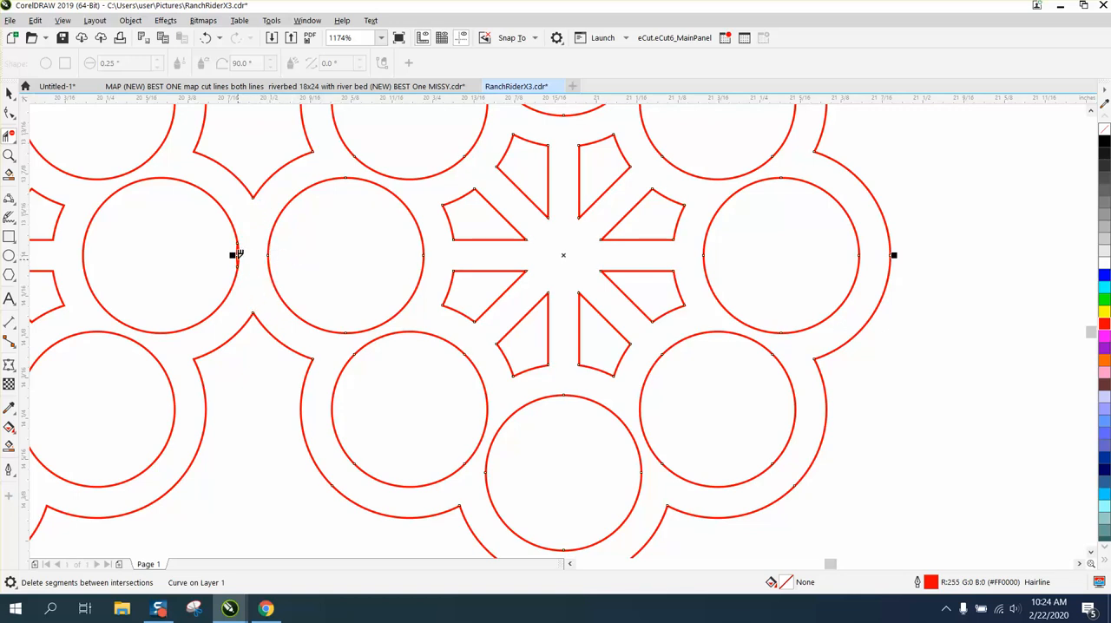
{"action": "left_click", "coordinate": [238, 252]}
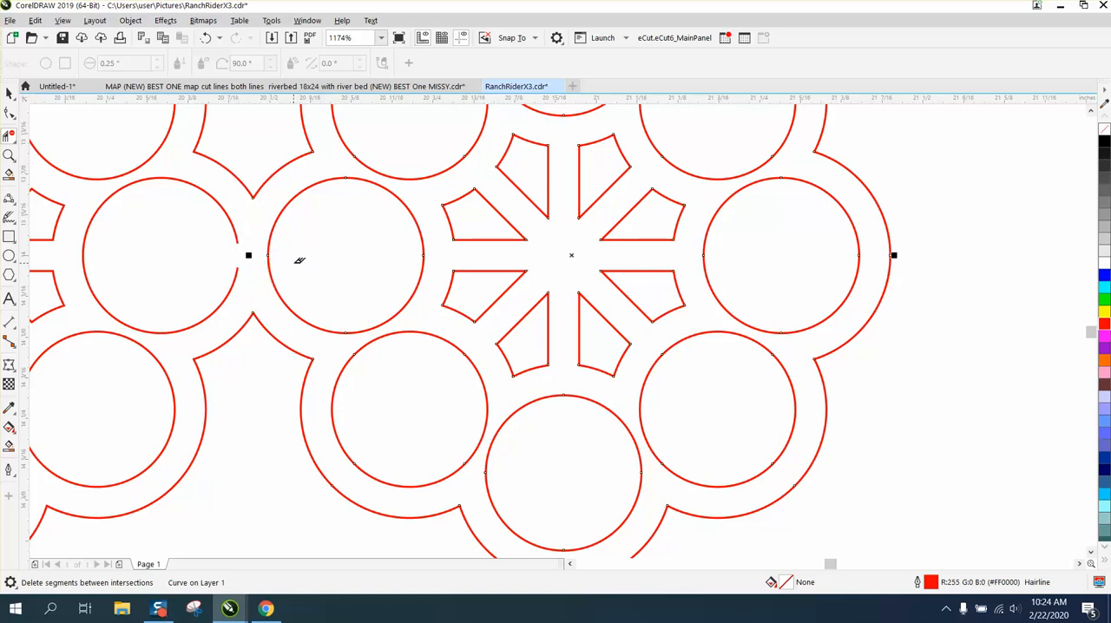
{"action": "left_click", "coordinate": [206, 39]}
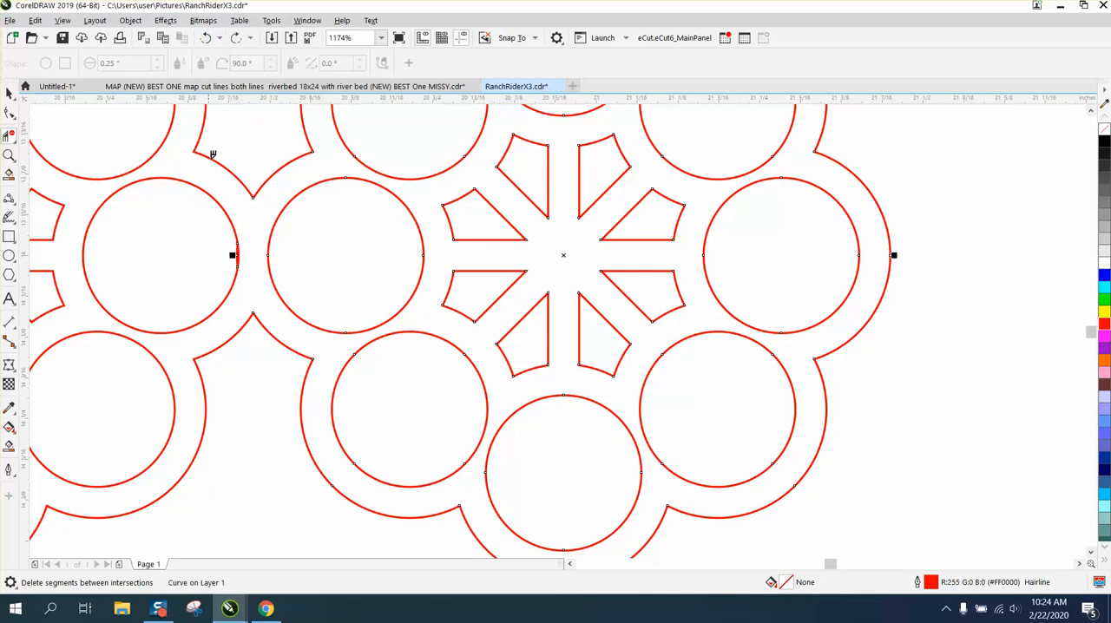
{"action": "left_click", "coordinate": [238, 251]}
{"action": "scroll", "coordinate": [127, 151], "scroll_direction": "down", "scroll_amount": 4}
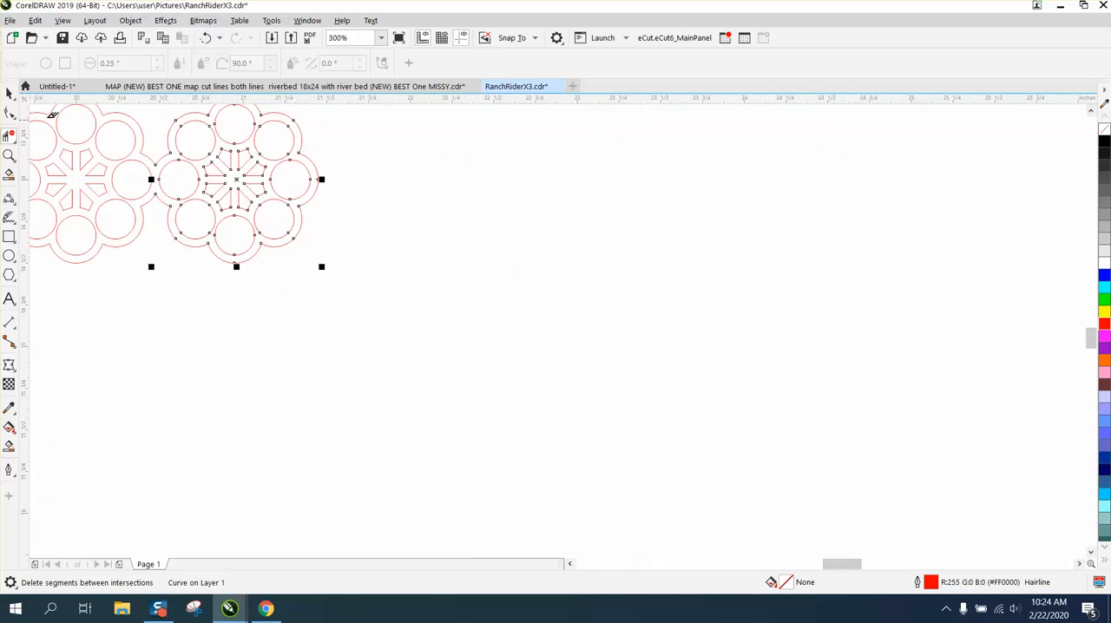
Smart Fill the joined two-ring body in black and move the new shape 1.9 inches right.
{"action": "left_click", "coordinate": [8, 93]}
{"action": "left_click", "coordinate": [10, 447]}
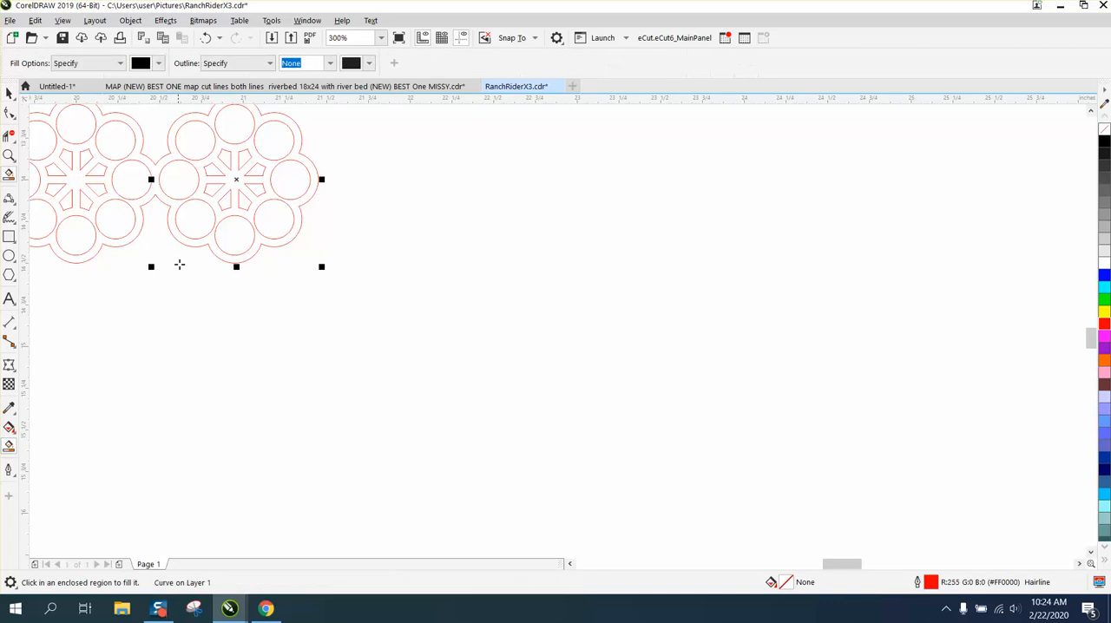
{"action": "left_click", "coordinate": [224, 252]}
{"action": "key", "text": "Right"}
{"action": "key", "text": "Right"}
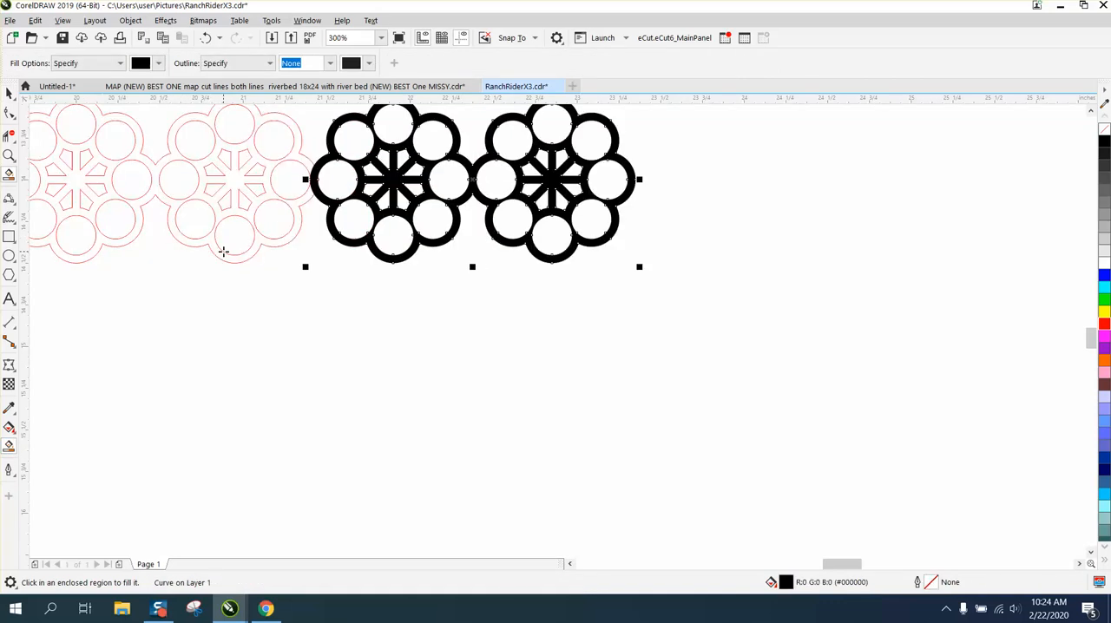
Delete the two original red ring outlines beside the black pair.
{"action": "scroll", "coordinate": [236, 251], "scroll_direction": "down", "scroll_amount": 1}
{"action": "left_click", "coordinate": [10, 92]}
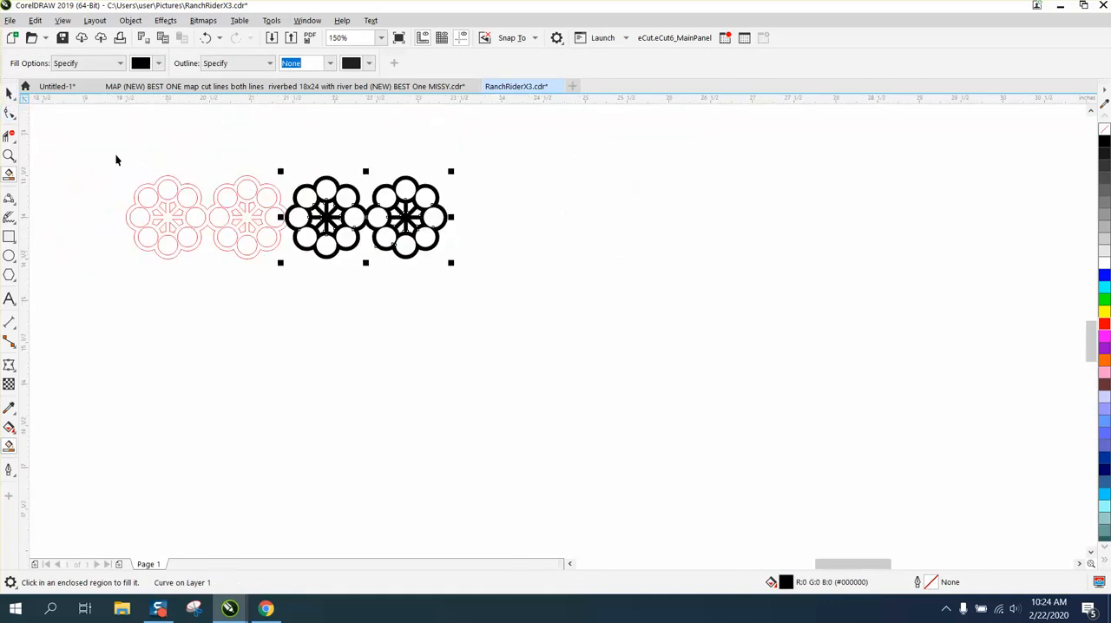
{"action": "left_click_drag", "start_coordinate": [117, 160], "coordinate": [201, 249]}
{"action": "left_click_drag", "start_coordinate": [292, 277], "coordinate": [294, 276]}
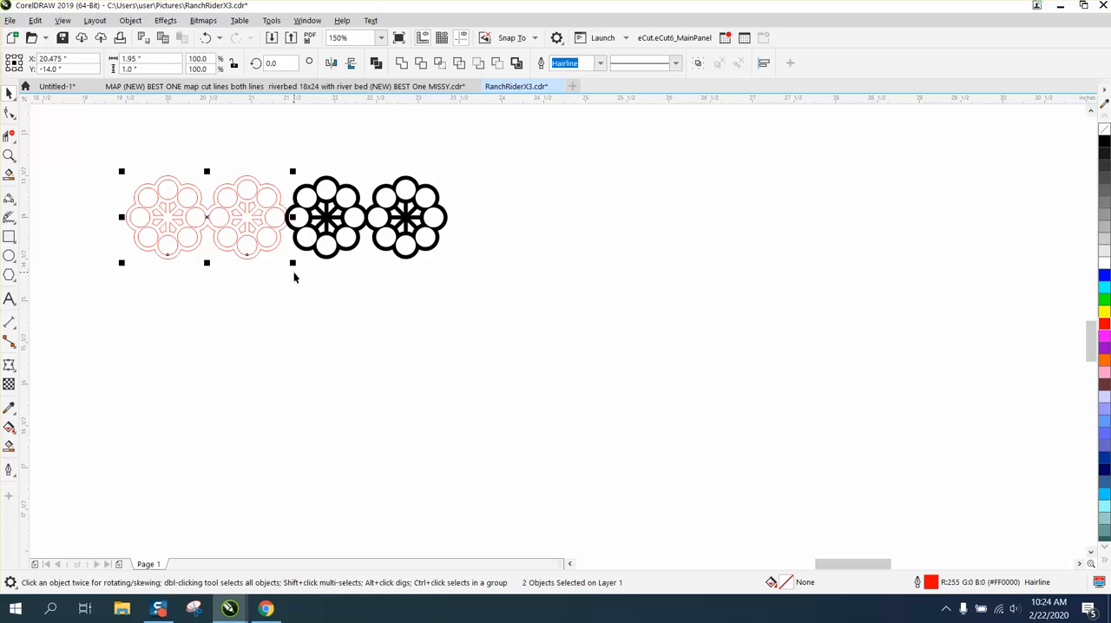
{"action": "key", "text": "Delete"}
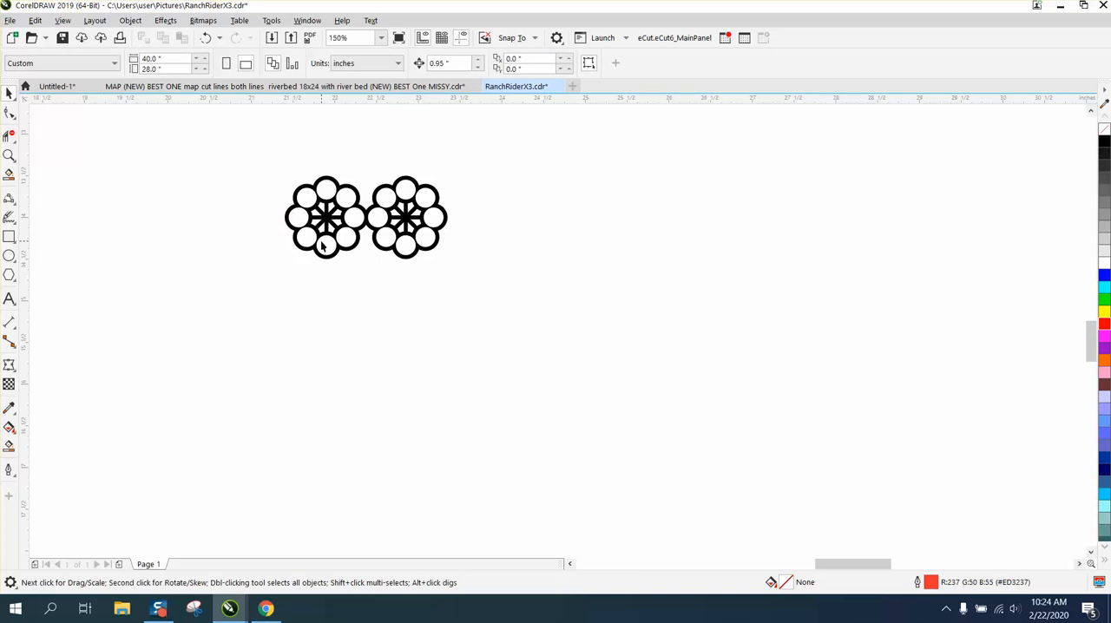
Centre the black two-ring shape on the page and give it no fill and a red outline.
{"action": "left_click", "coordinate": [352, 245]}
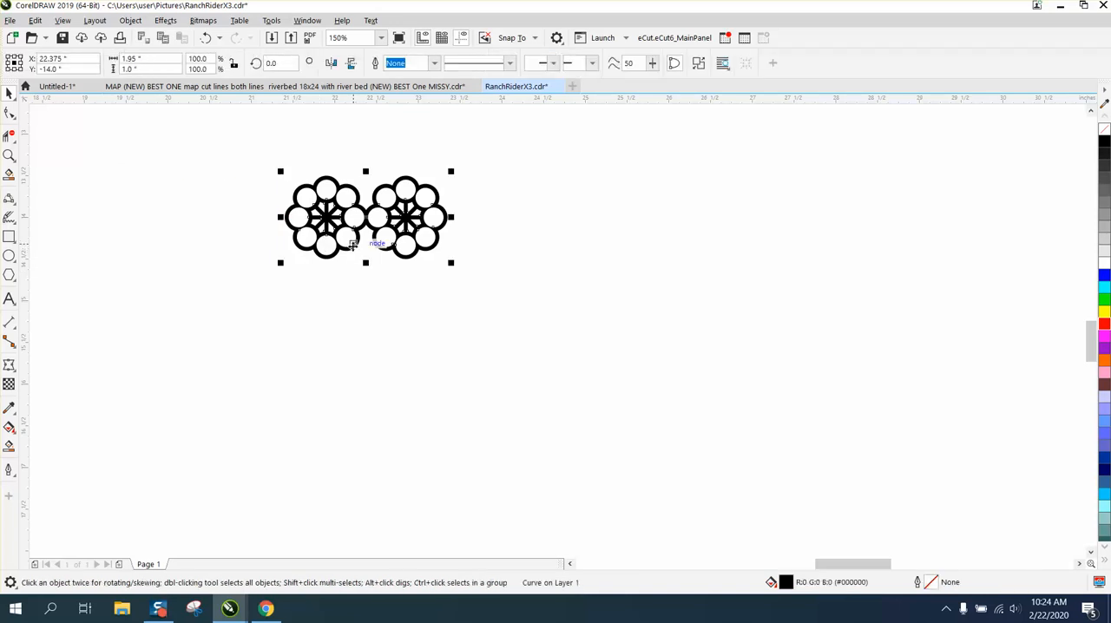
{"action": "left_click", "coordinate": [1104, 129]}
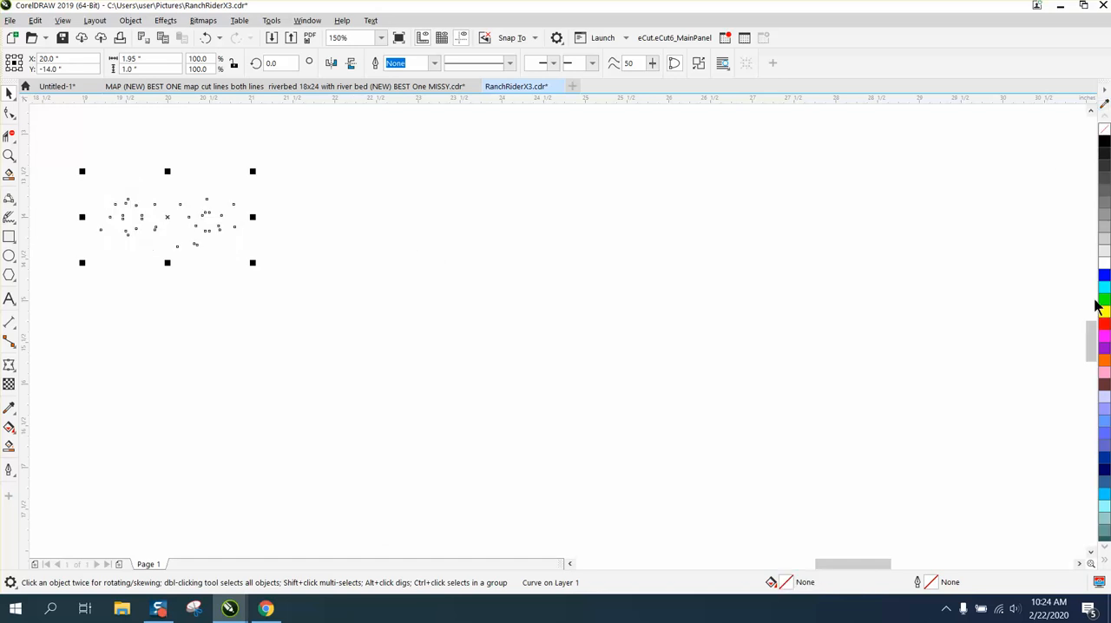
{"action": "right_click", "coordinate": [1103, 324]}
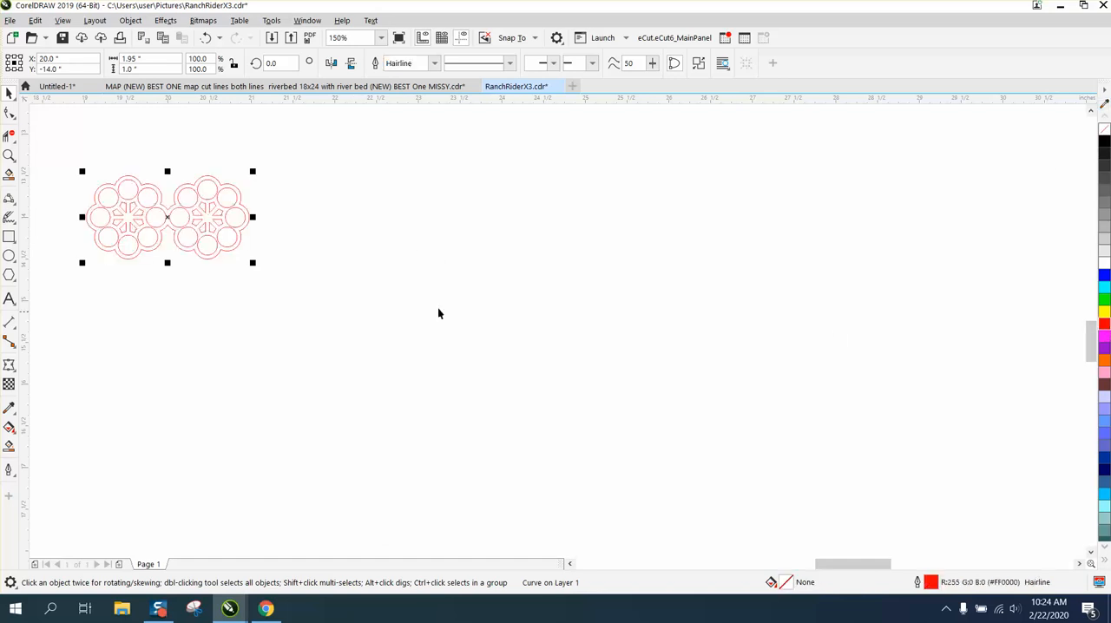
Place a copy of the two-ring shape 0.95 inch below the original.
{"action": "left_click", "coordinate": [9, 156]}
{"action": "left_click_drag", "start_coordinate": [71, 166], "coordinate": [402, 312]}
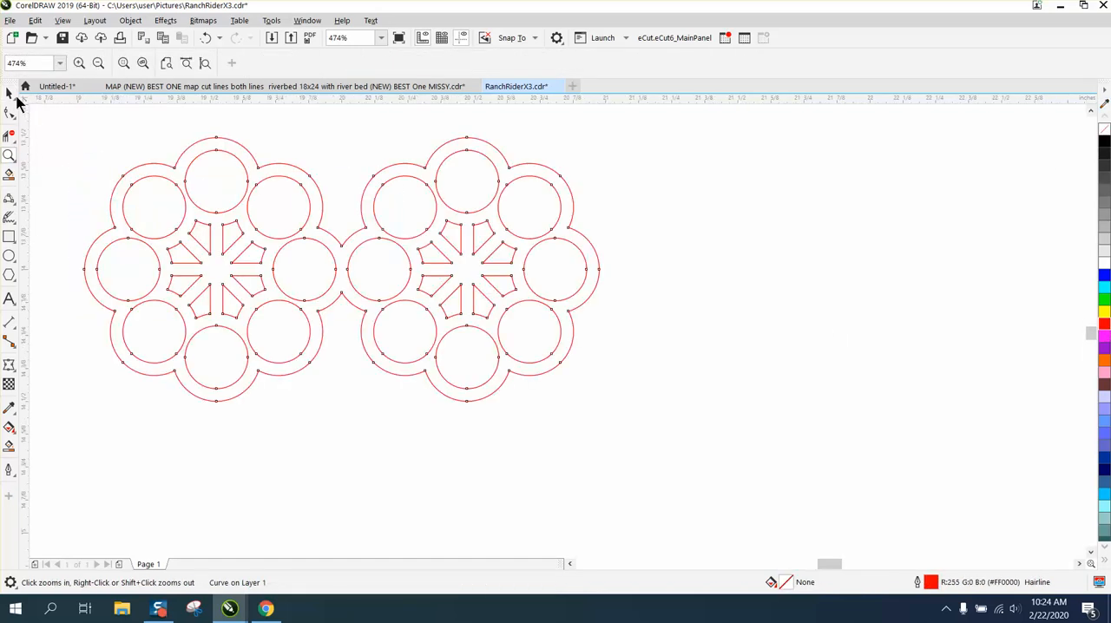
{"action": "left_click", "coordinate": [9, 93]}
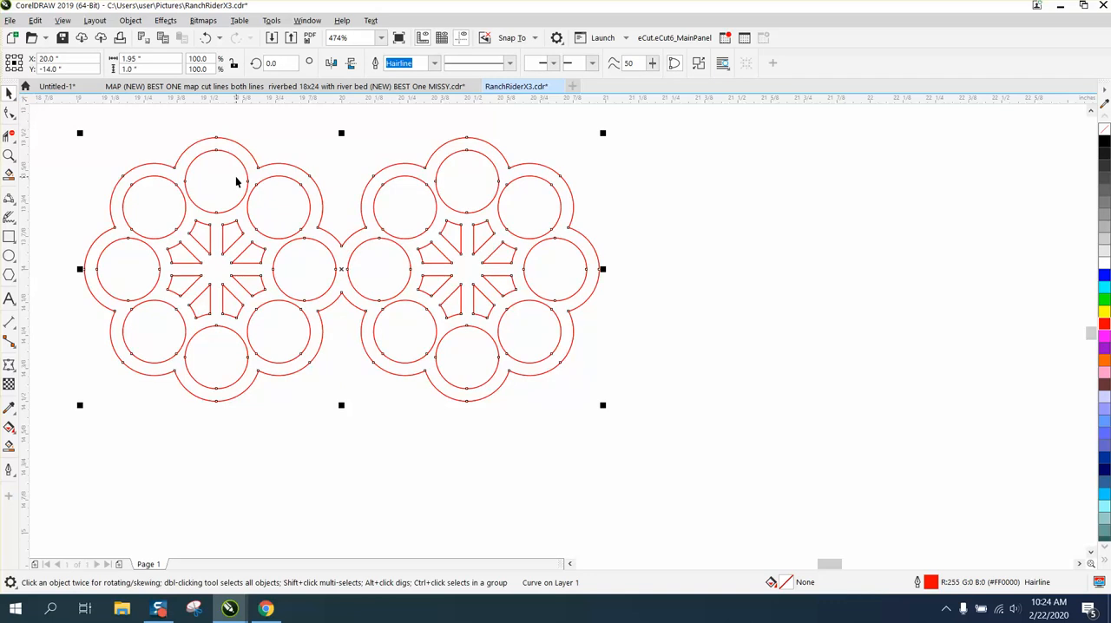
{"action": "key", "text": "ctrl+d"}
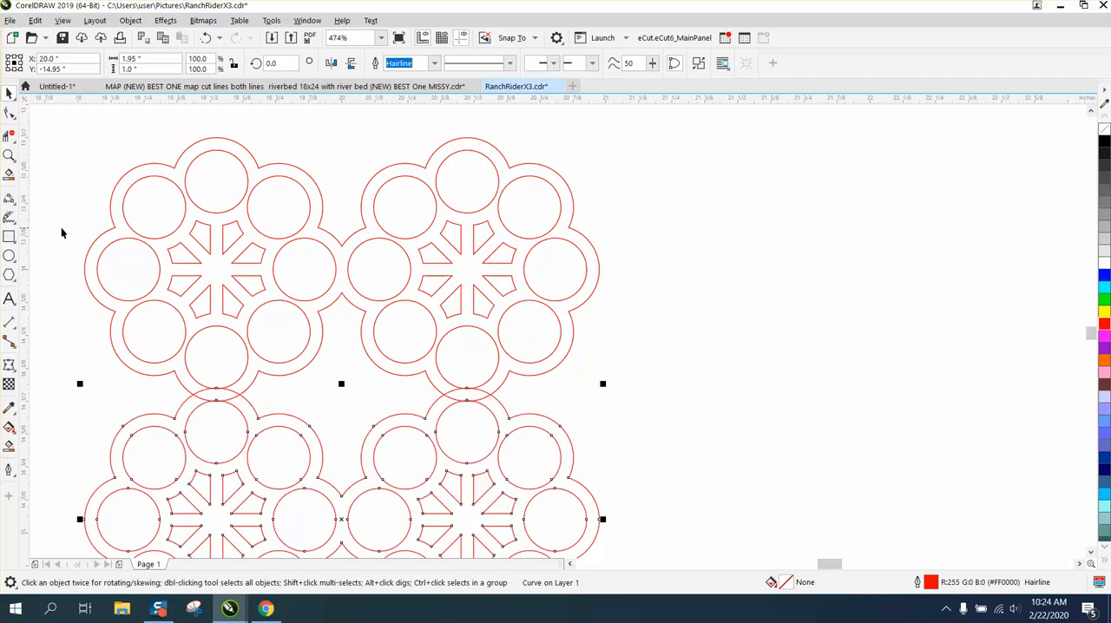
Delete the overlapping segments between the upper and lower pairs and Smart Fill the joined four-ring body in black.
{"action": "left_click", "coordinate": [9, 135]}
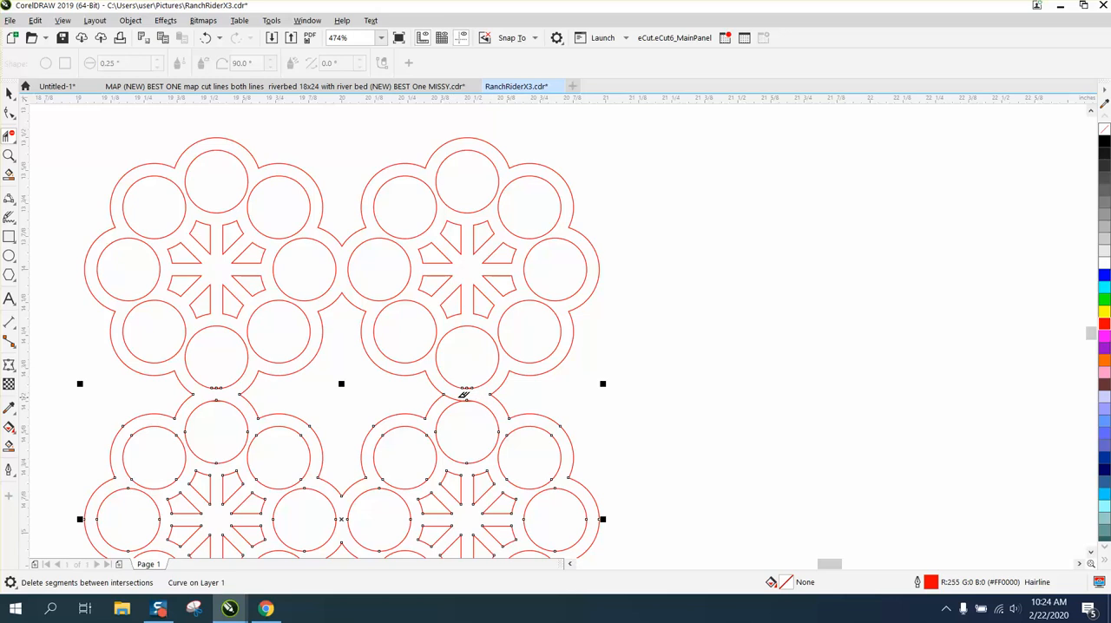
{"action": "scroll", "coordinate": [440, 374], "scroll_direction": "down", "scroll_amount": 3}
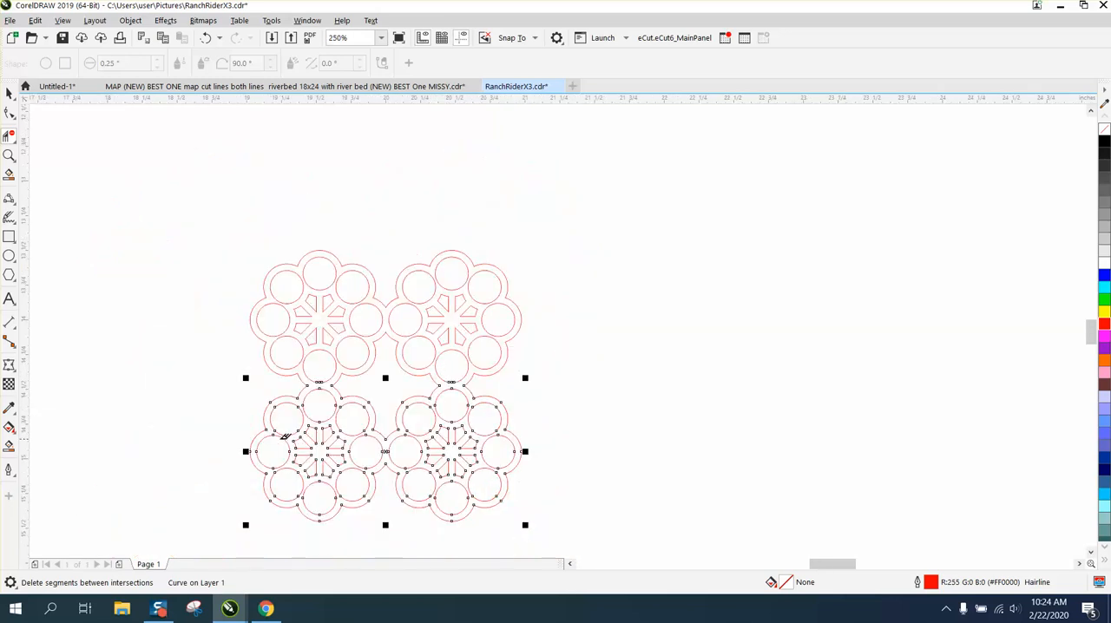
{"action": "left_click", "coordinate": [8, 445]}
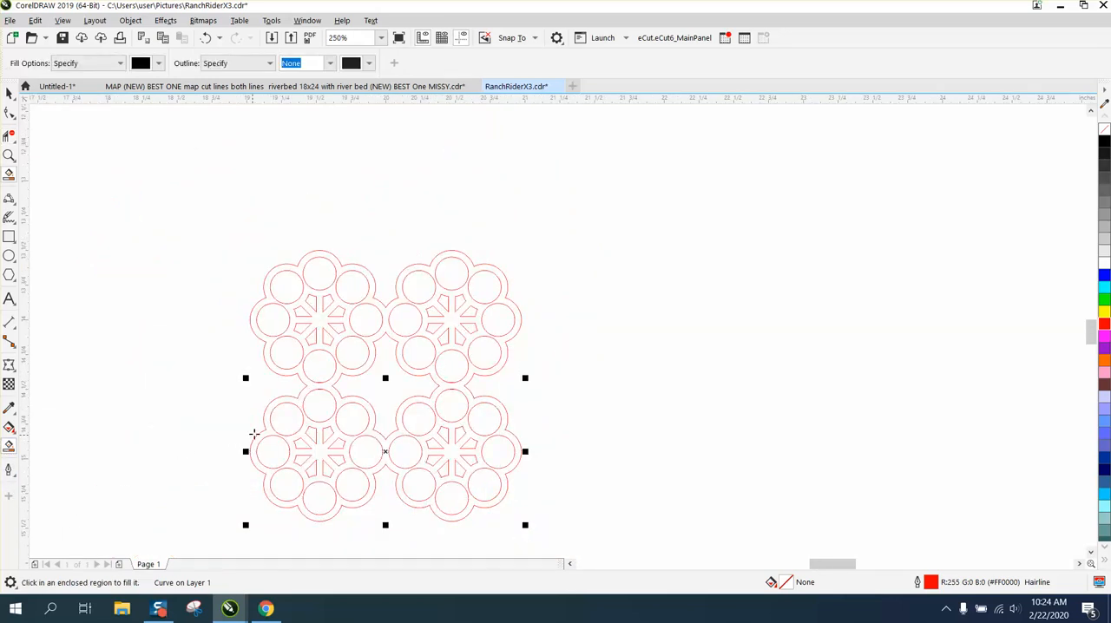
{"action": "left_click", "coordinate": [318, 388]}
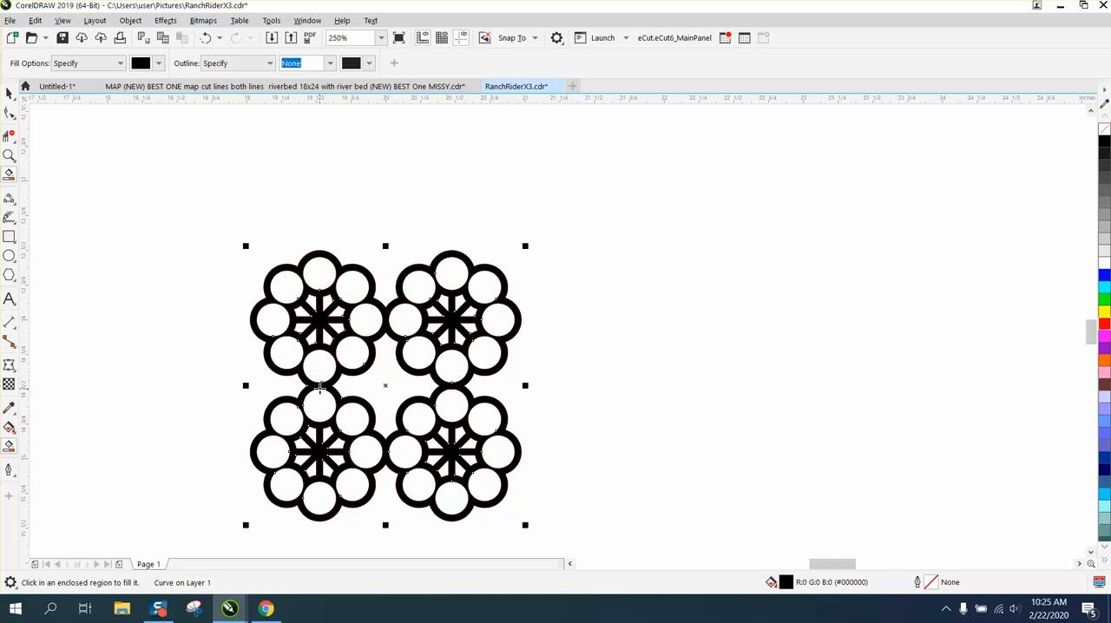
Move the black four-ring shape 1.9 inches right and delete the original red four-ring outlines.
{"action": "key", "text": "Right"}
{"action": "key", "text": "Right"}
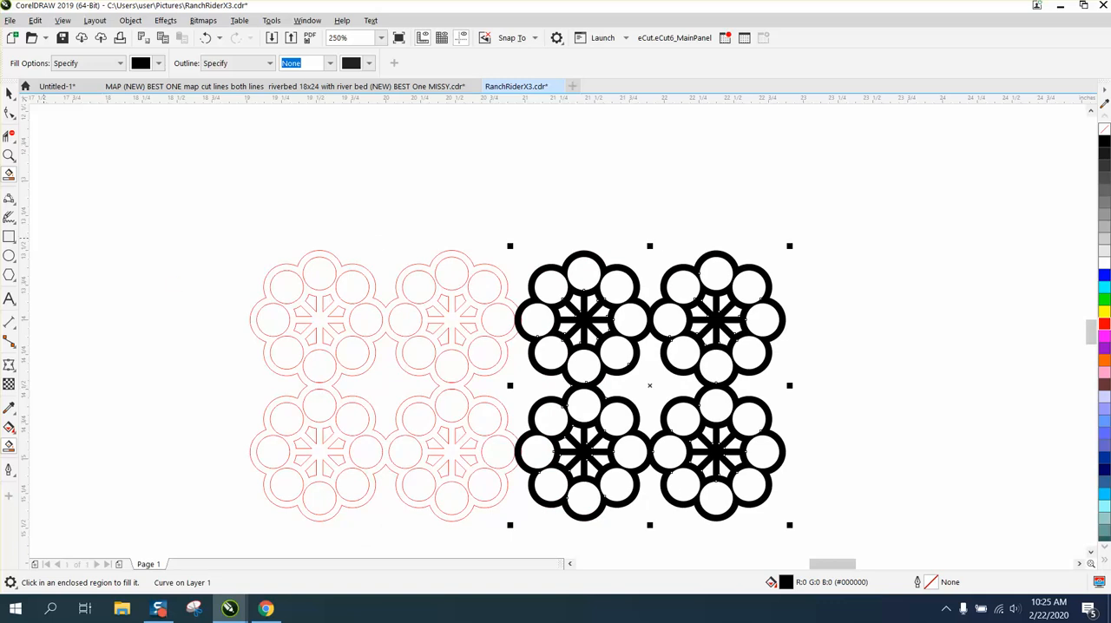
{"action": "left_click", "coordinate": [9, 92]}
{"action": "left_click_drag", "start_coordinate": [189, 218], "coordinate": [270, 315]}
{"action": "left_click_drag", "start_coordinate": [527, 507], "coordinate": [537, 535]}
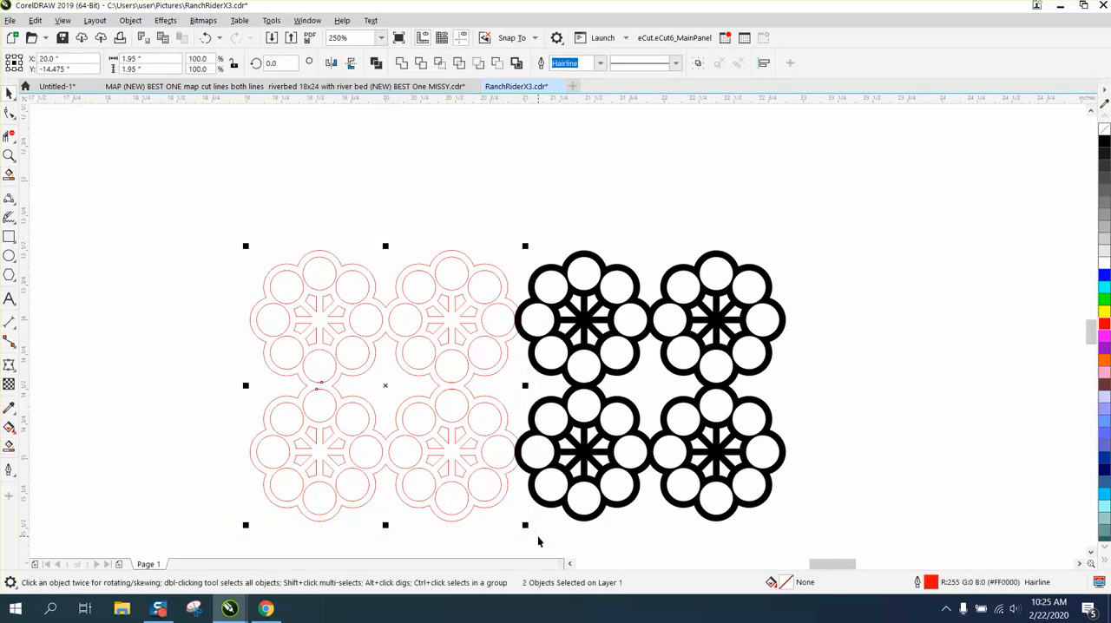
{"action": "key", "text": "Delete"}
Give the black four-ring shape no fill and a red outline, and move it up into the cleared area on its left.
{"action": "left_click", "coordinate": [672, 403]}
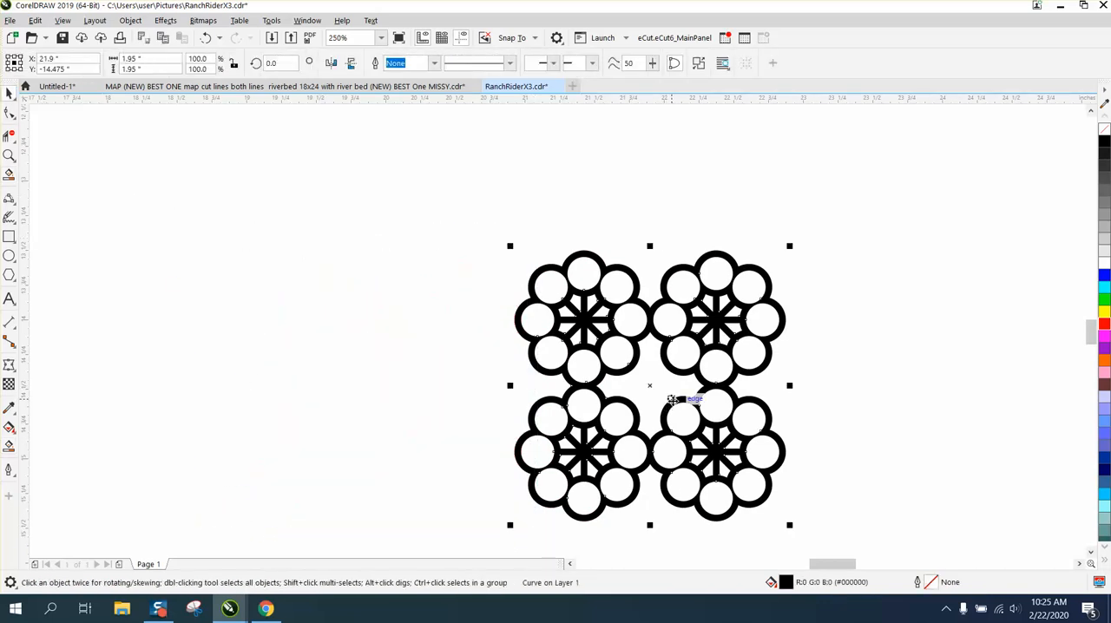
{"action": "left_click", "coordinate": [1104, 129]}
{"action": "right_click", "coordinate": [1105, 334]}
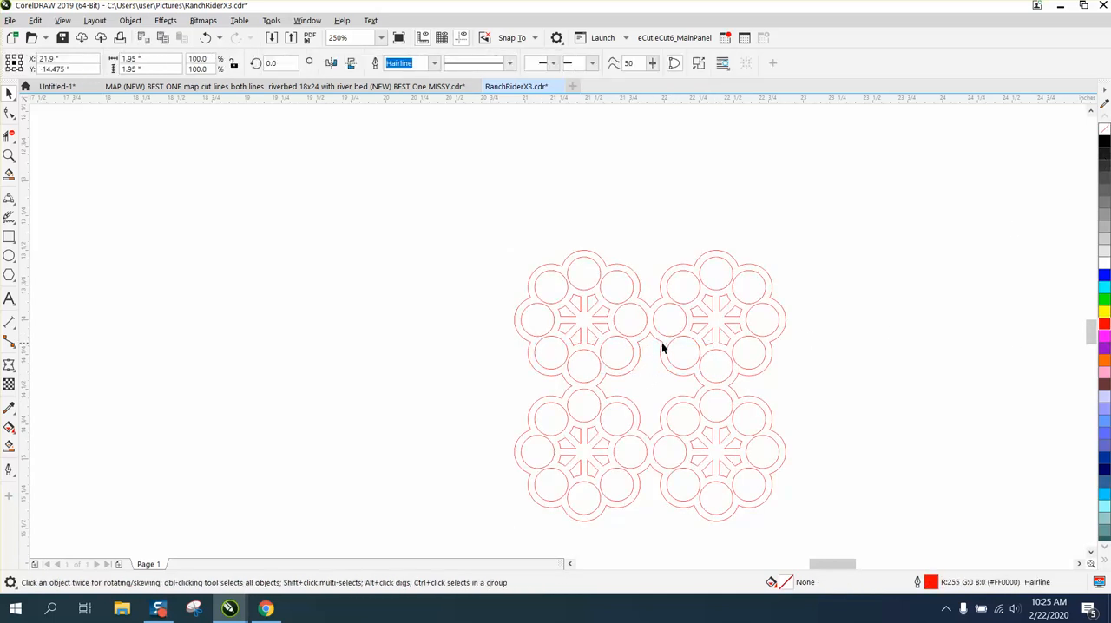
{"action": "left_click_drag", "start_coordinate": [664, 347], "coordinate": [389, 261]}
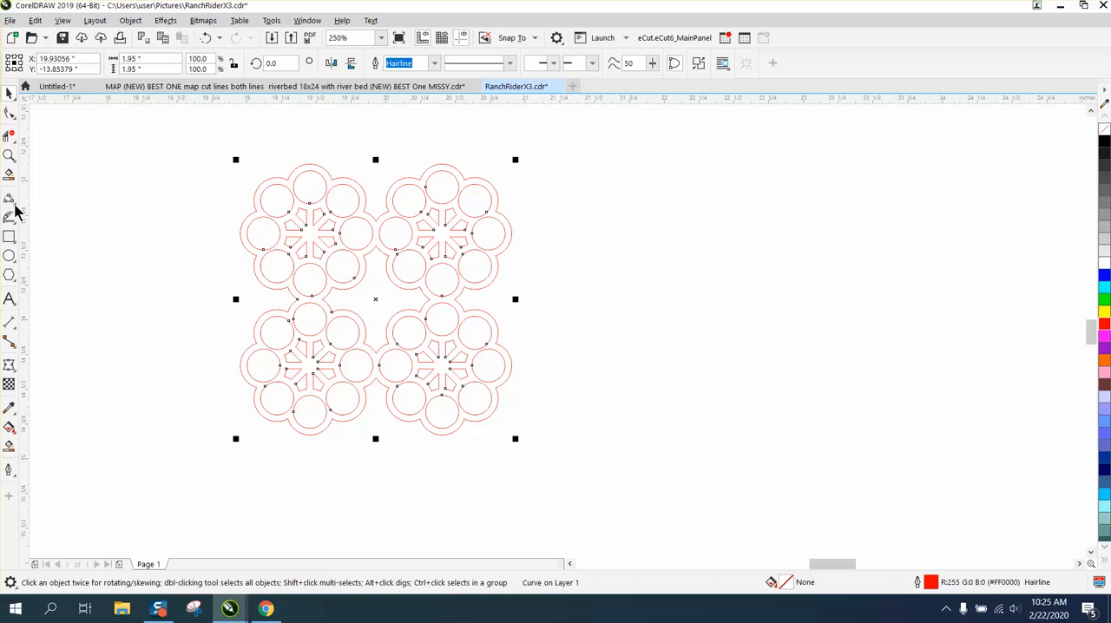
Lock the proportions of the four-ring shape and resize it to 2 inches wide.
{"action": "left_click", "coordinate": [158, 62]}
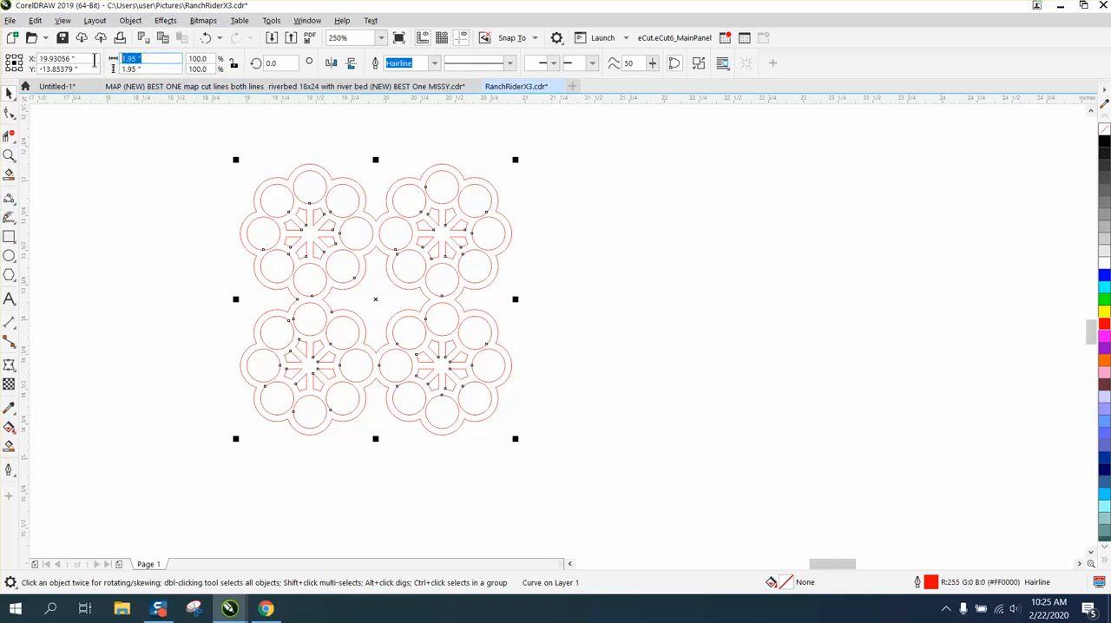
{"action": "left_click", "coordinate": [231, 66]}
{"action": "left_click_drag", "start_coordinate": [155, 59], "coordinate": [102, 56]}
{"action": "type", "text": "2"}
{"action": "key", "text": "Return"}
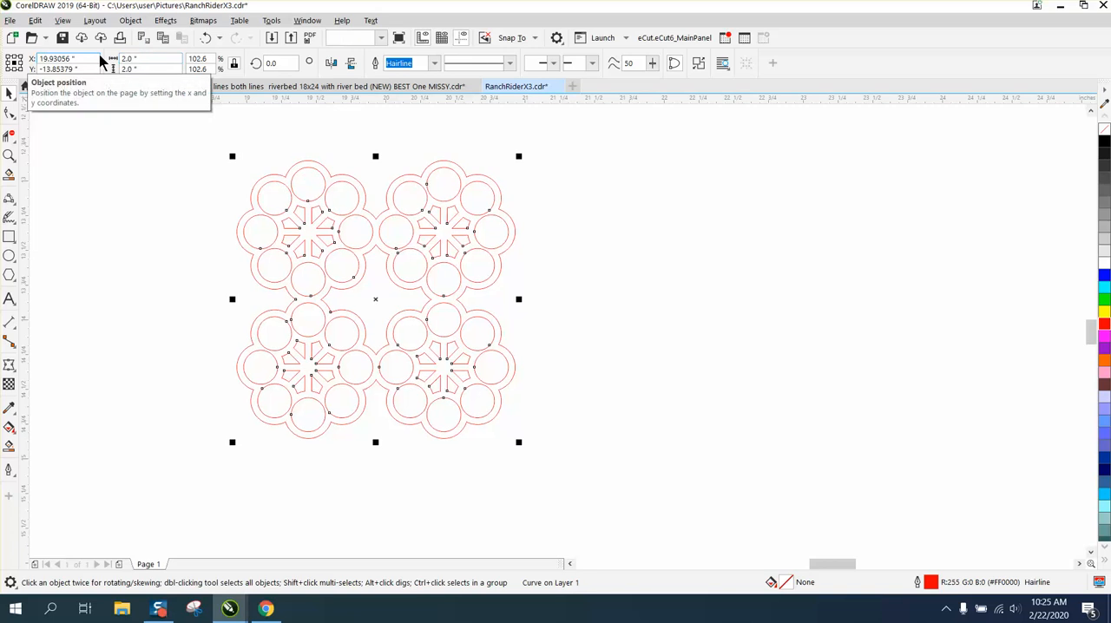
Draw a square in the empty space beside the four-ring shape and size it to 1.95 inches.
{"action": "left_click", "coordinate": [12, 224]}
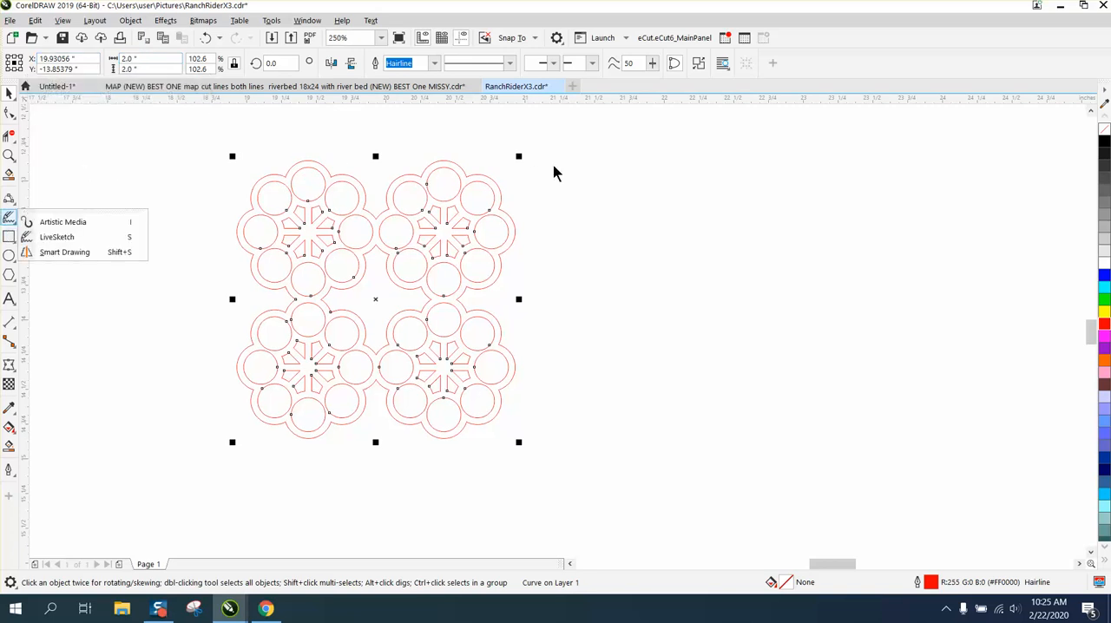
{"action": "left_click", "coordinate": [16, 235]}
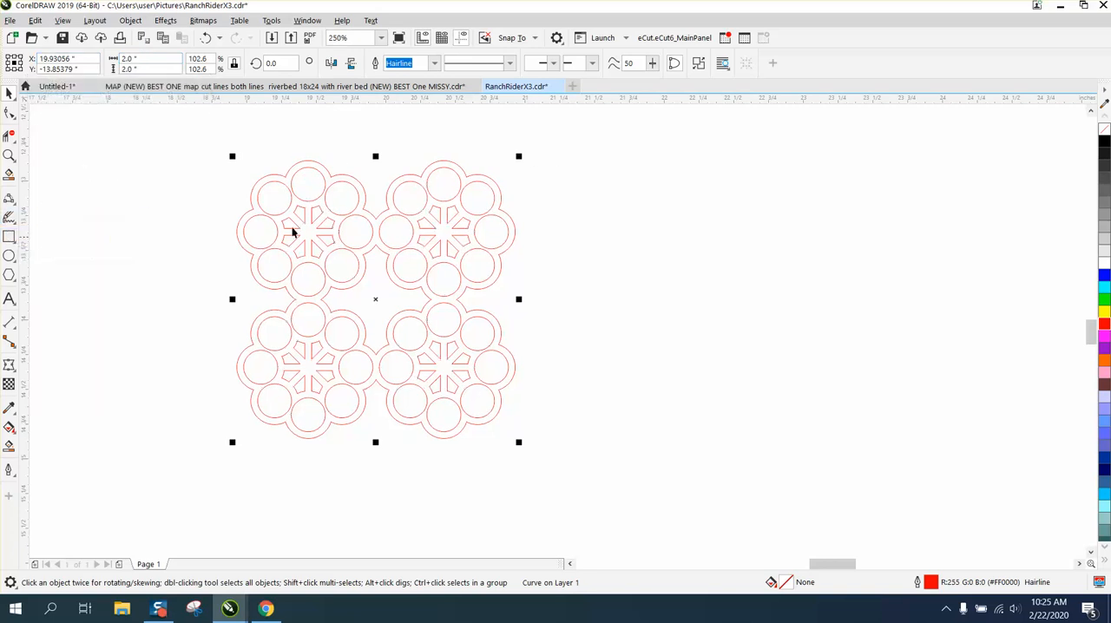
{"action": "left_click_drag", "start_coordinate": [556, 172], "coordinate": [578, 393]}
{"action": "left_click_drag", "start_coordinate": [701, 419], "coordinate": [701, 421]}
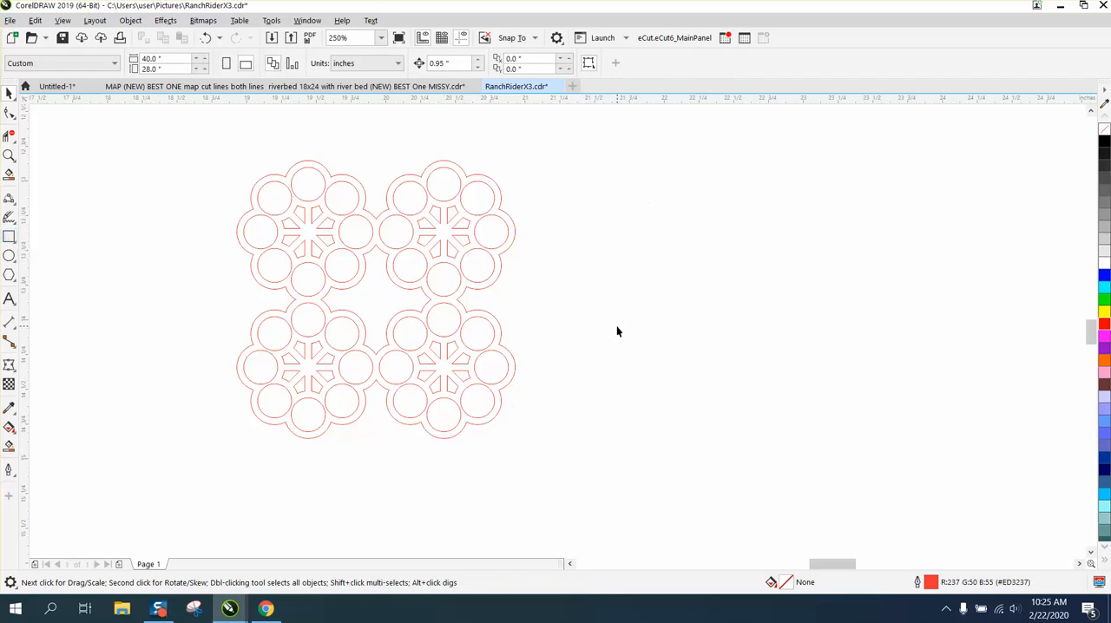
{"action": "left_click", "coordinate": [13, 240]}
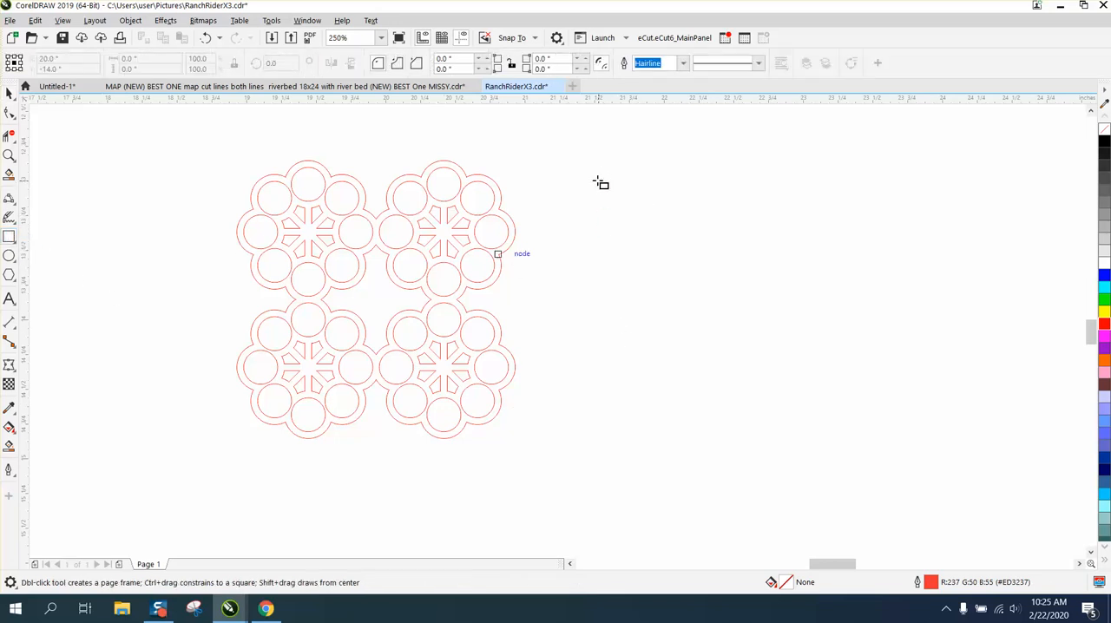
{"action": "left_click_drag", "start_coordinate": [591, 177], "coordinate": [678, 429]}
{"action": "left_click_drag", "start_coordinate": [154, 58], "coordinate": [91, 58]}
{"action": "type", "text": "1"}
{"action": "key", "text": "Return"}
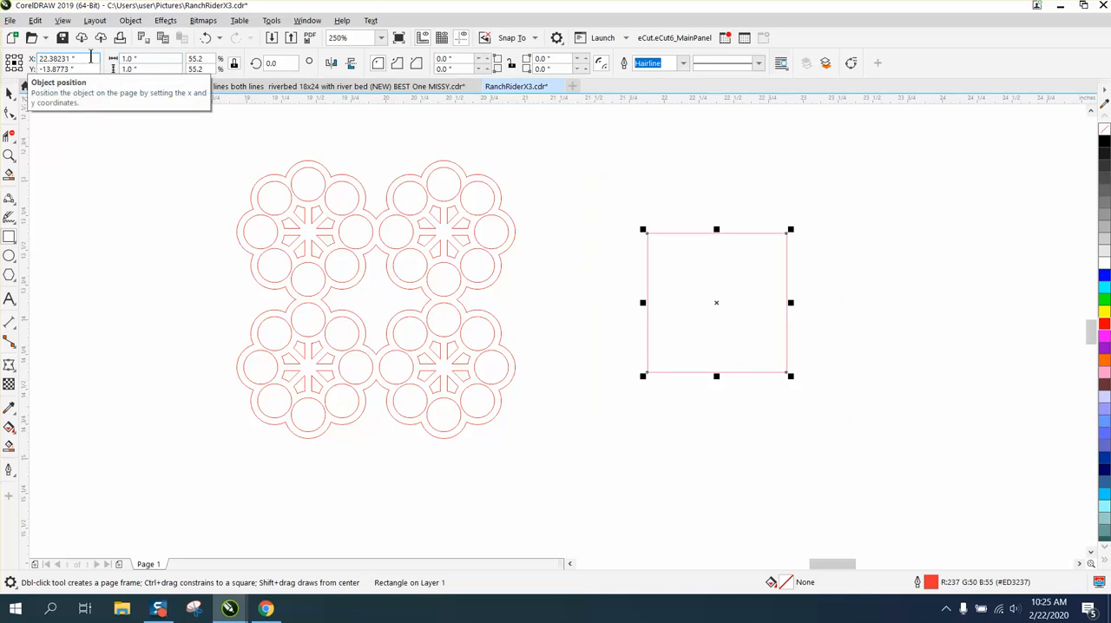
{"action": "left_click_drag", "start_coordinate": [166, 60], "coordinate": [92, 59]}
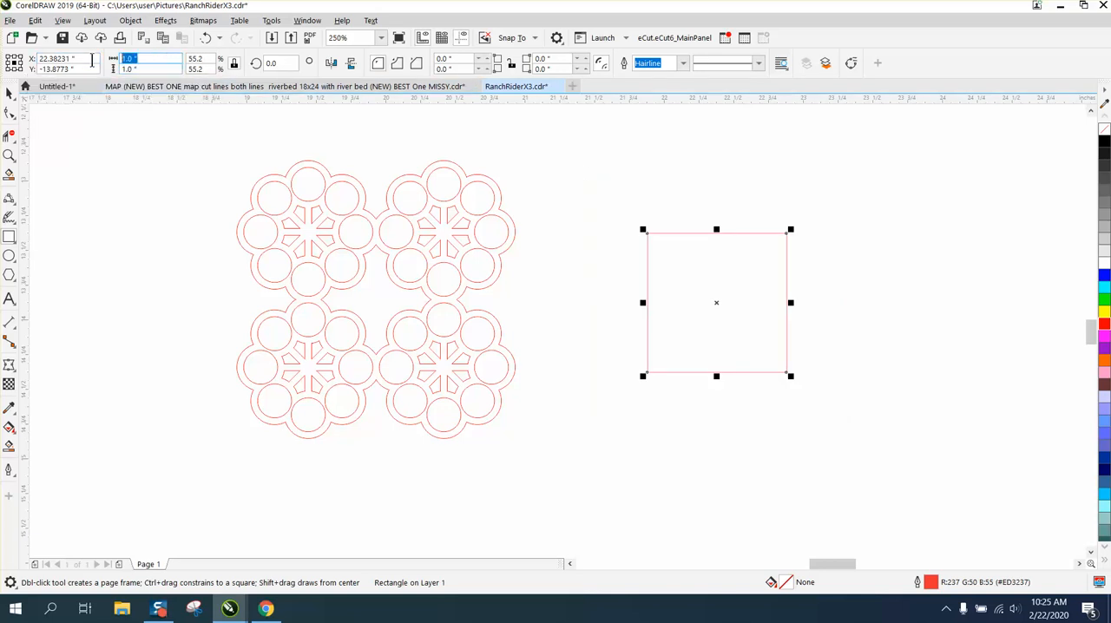
{"action": "type", "text": "1.95"}
{"action": "key", "text": "Return"}
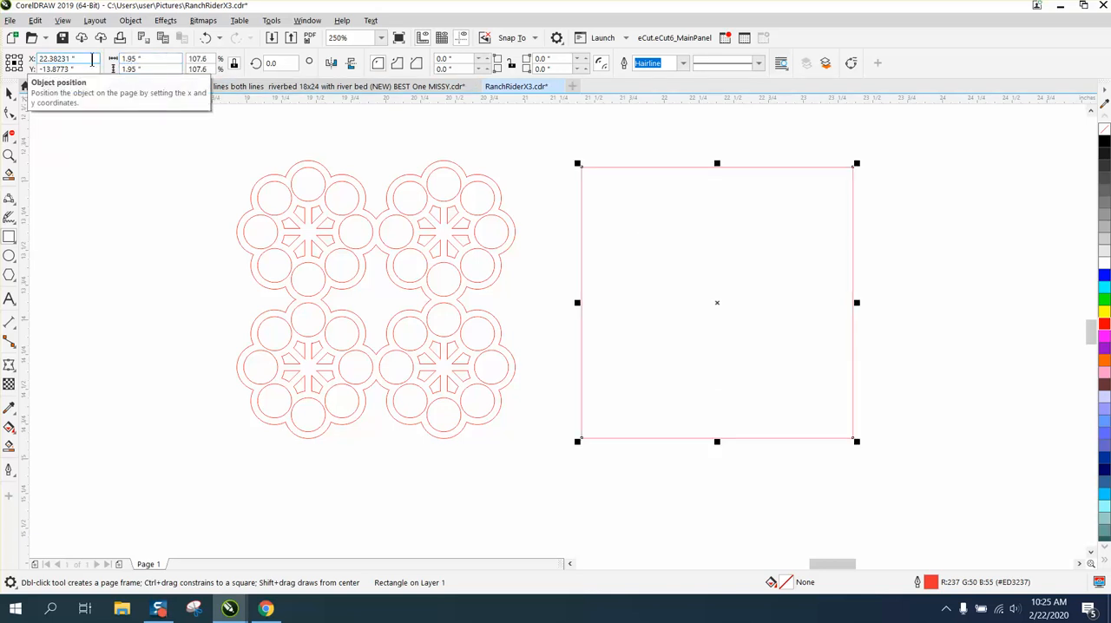
Centre the 1.95-inch square and the four-ring shape on the page so they overlap concentrically.
{"action": "key", "text": "p"}
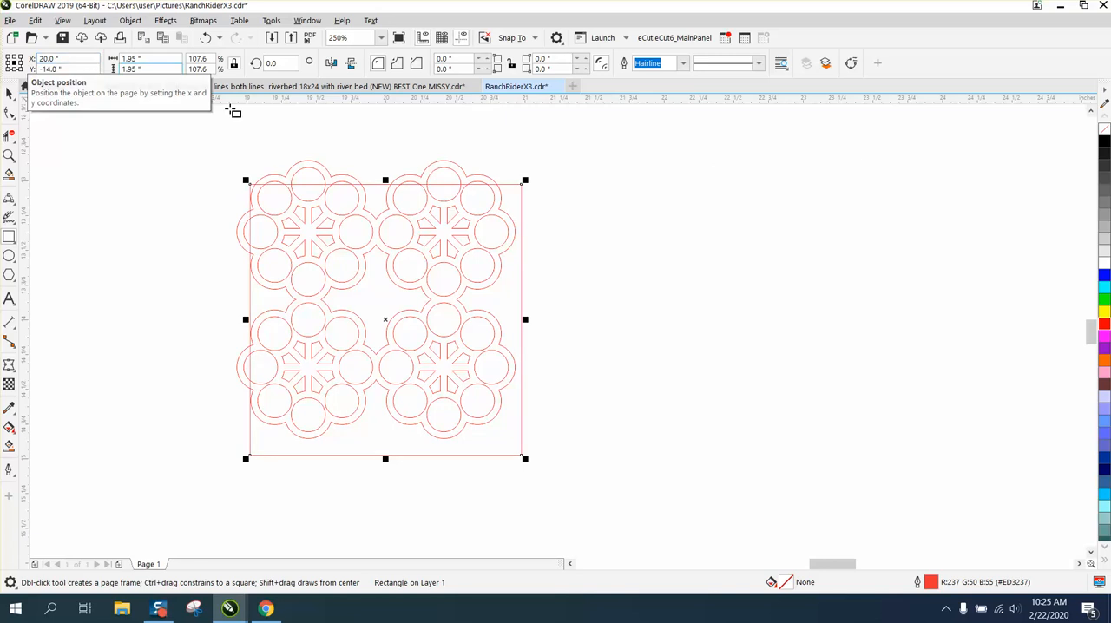
{"action": "left_click", "coordinate": [10, 93]}
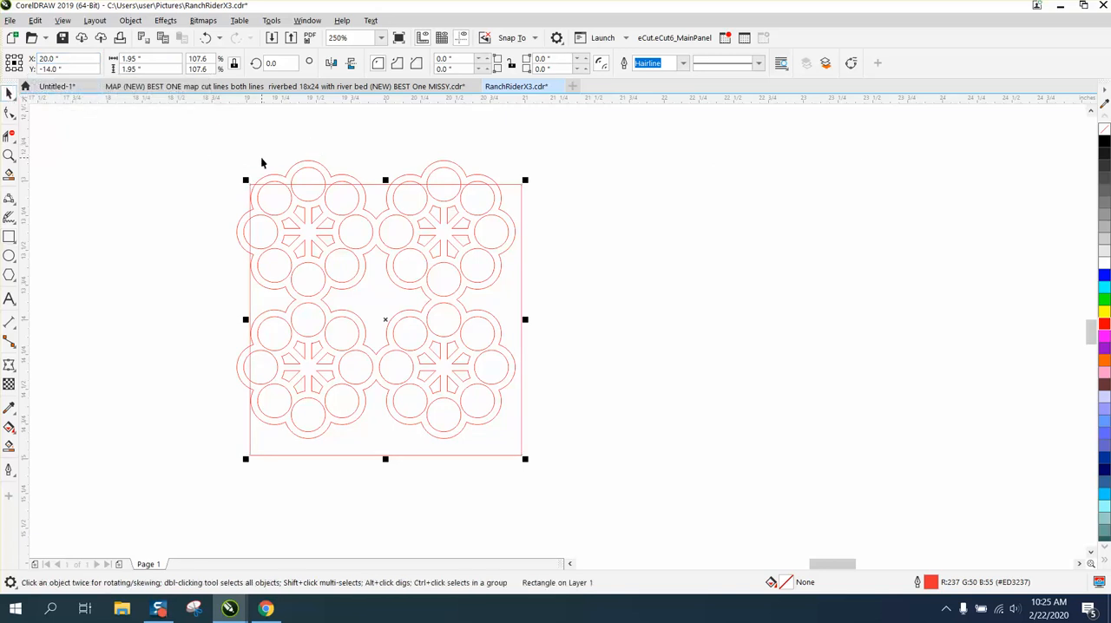
{"action": "left_click", "coordinate": [325, 165]}
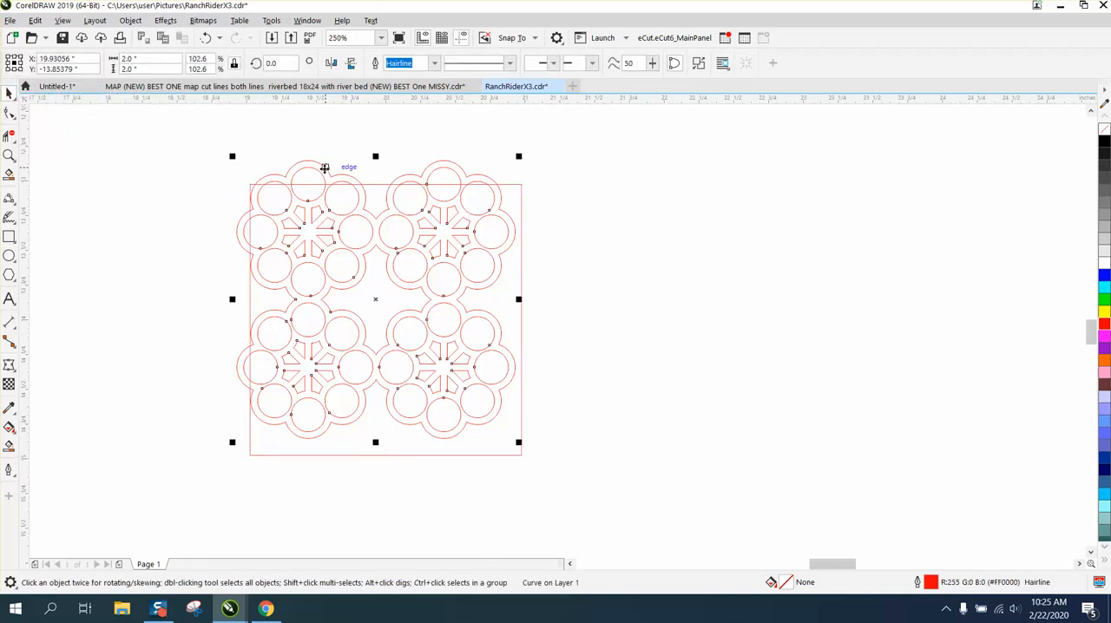
{"action": "key", "text": "p"}
Subtract the four-ring shape from the 1.95-inch square with Front Minus Back.
{"action": "left_click_drag", "start_coordinate": [221, 164], "coordinate": [325, 440]}
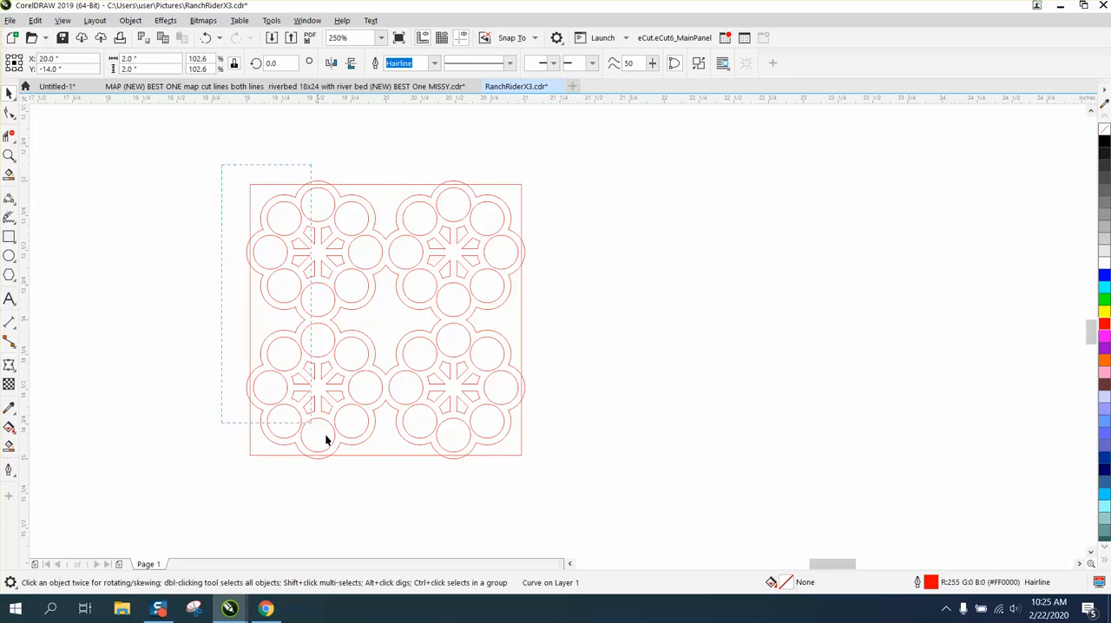
{"action": "left_click_drag", "start_coordinate": [566, 503], "coordinate": [566, 503]}
{"action": "left_click", "coordinate": [495, 66]}
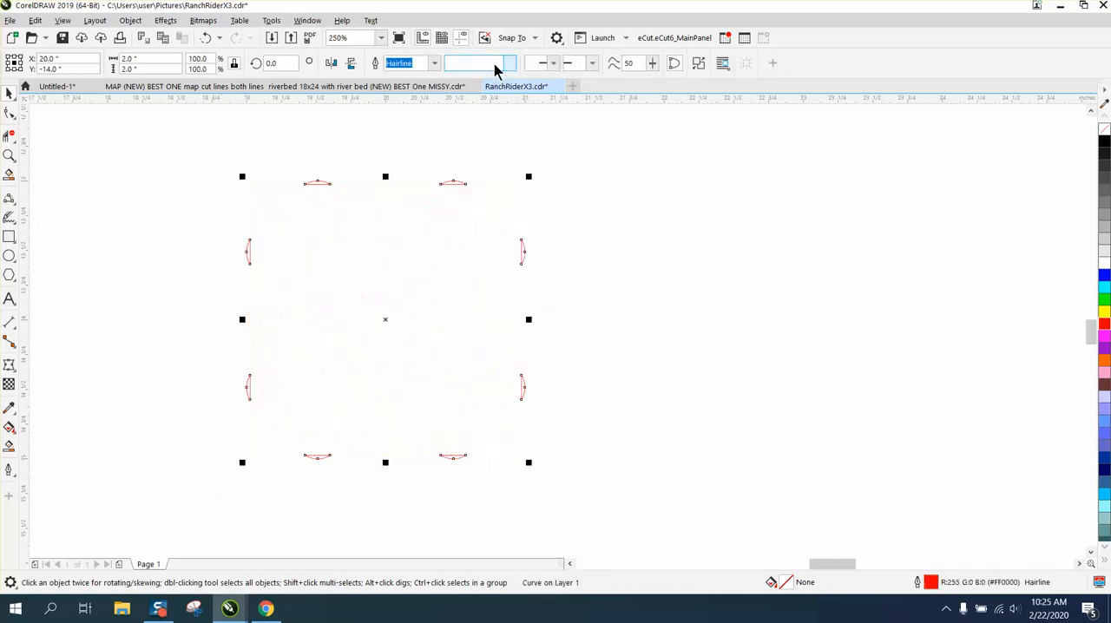
{"action": "left_click", "coordinate": [207, 37]}
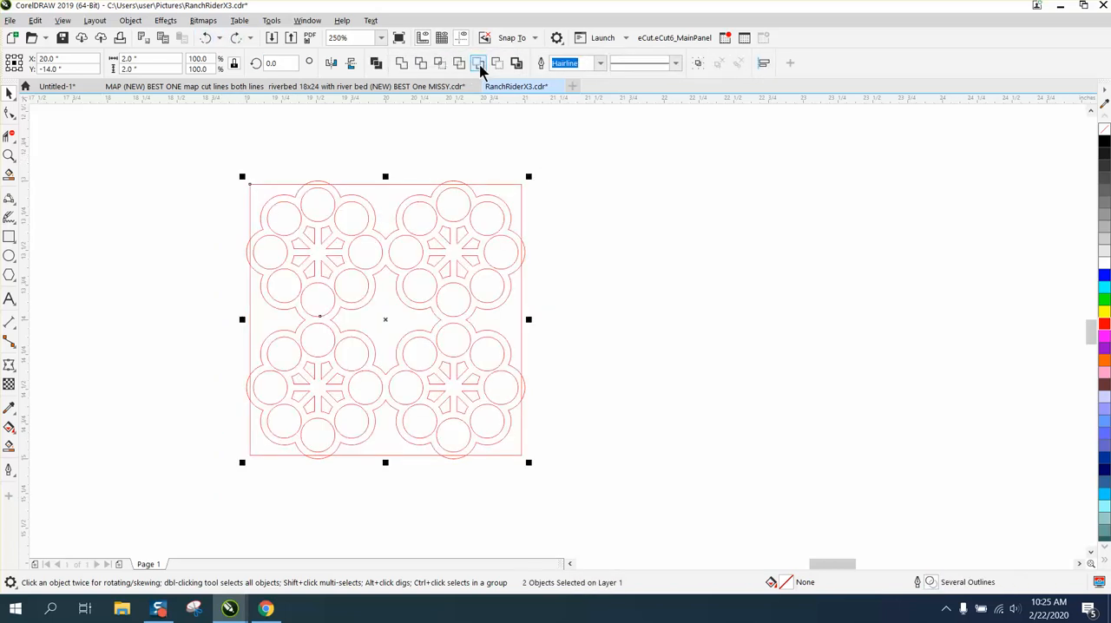
{"action": "left_click", "coordinate": [479, 66]}
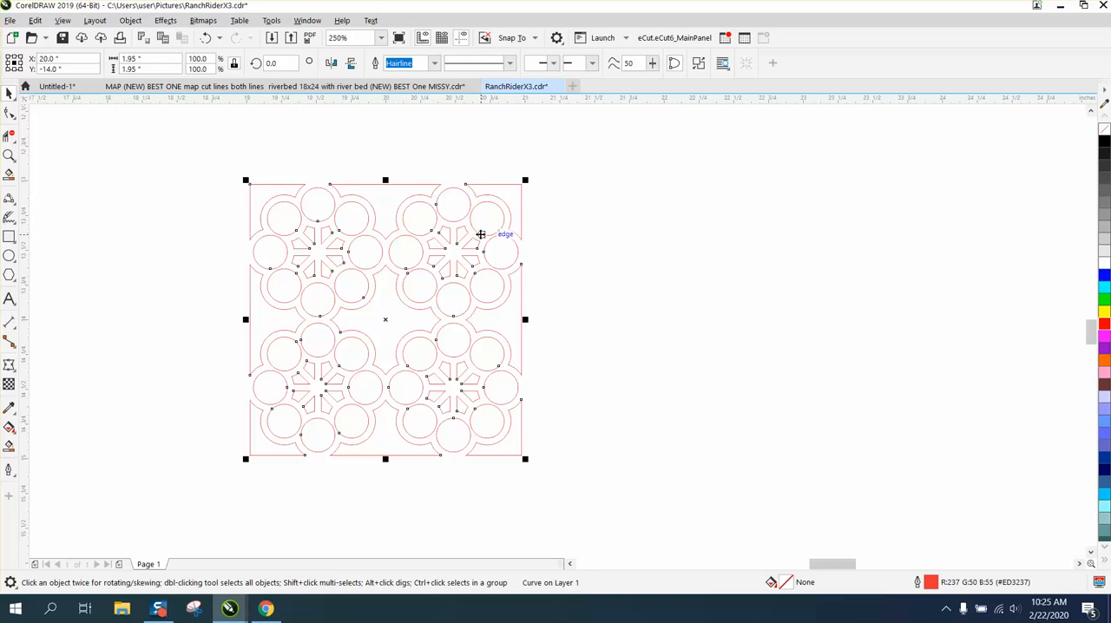
Draw another square, size it to 2.25 inches and centre it on the page around the cut pattern.
{"action": "left_click", "coordinate": [8, 237]}
{"action": "left_click_drag", "start_coordinate": [563, 186], "coordinate": [865, 487]}
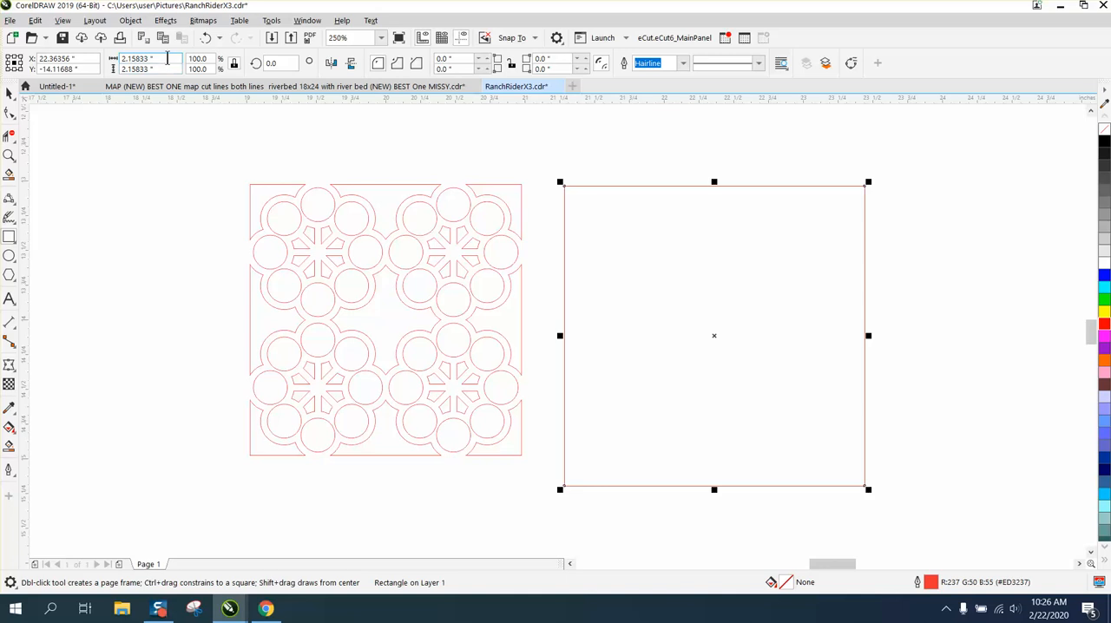
{"action": "left_click_drag", "start_coordinate": [159, 59], "coordinate": [114, 67]}
{"action": "type", "text": "2."}
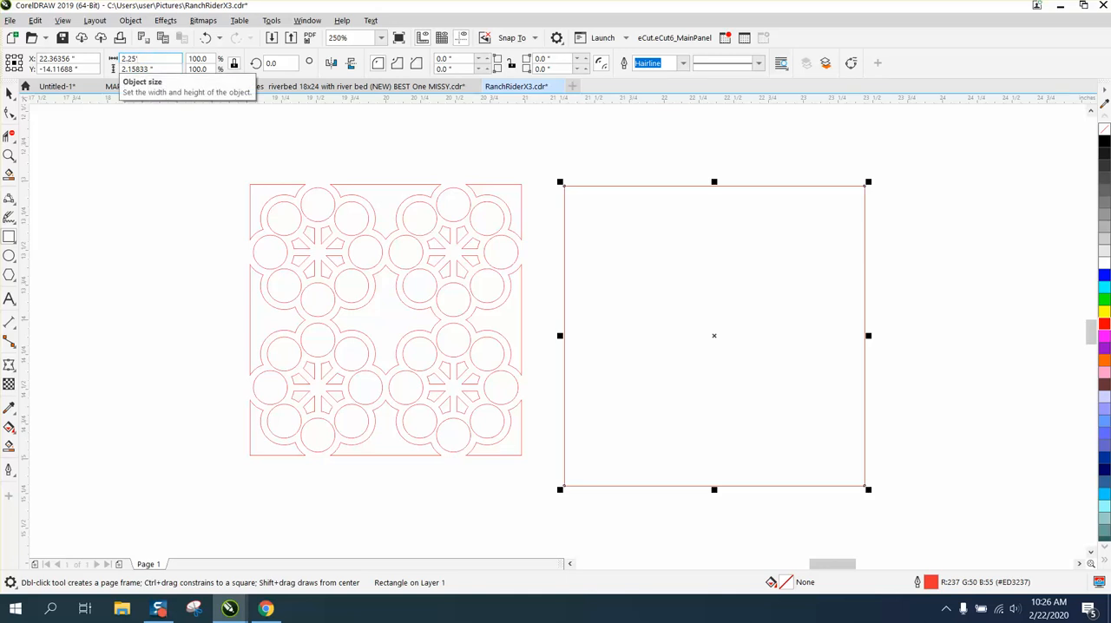
{"action": "type", "text": "25'"}
{"action": "key", "text": "Return"}
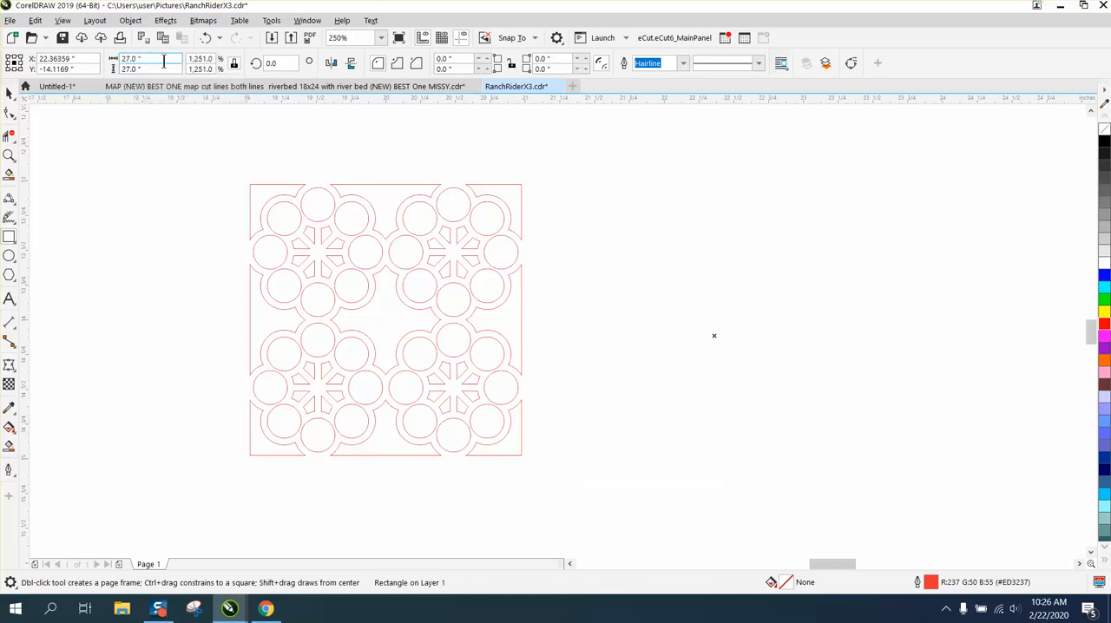
{"action": "left_click_drag", "start_coordinate": [163, 63], "coordinate": [95, 67]}
{"action": "type", "text": "2.25"}
{"action": "key", "text": "Return"}
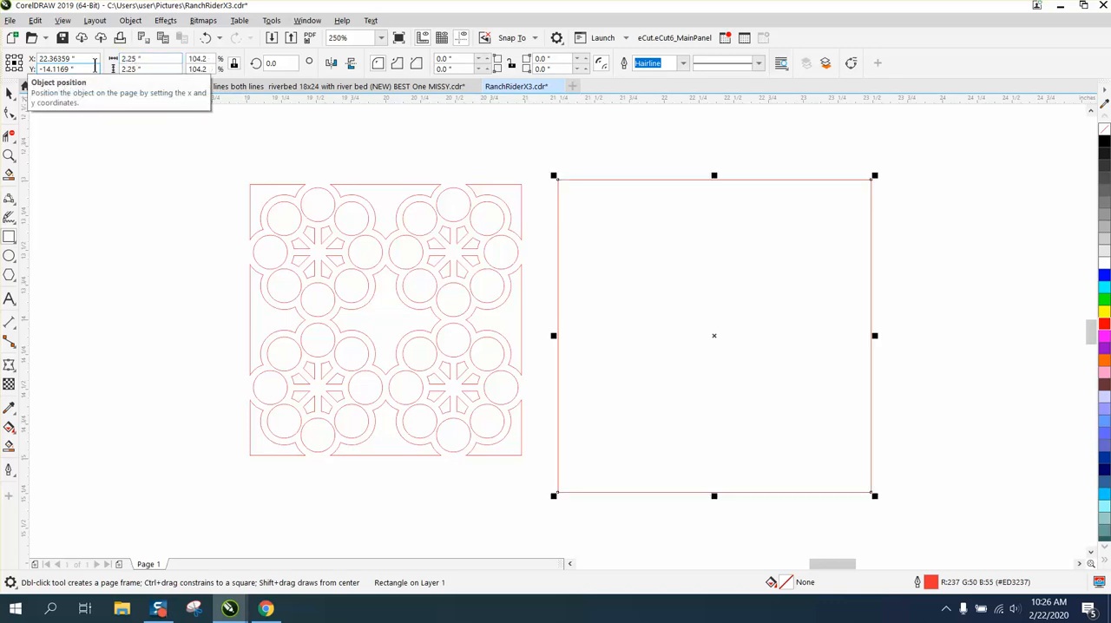
{"action": "key", "text": "p"}
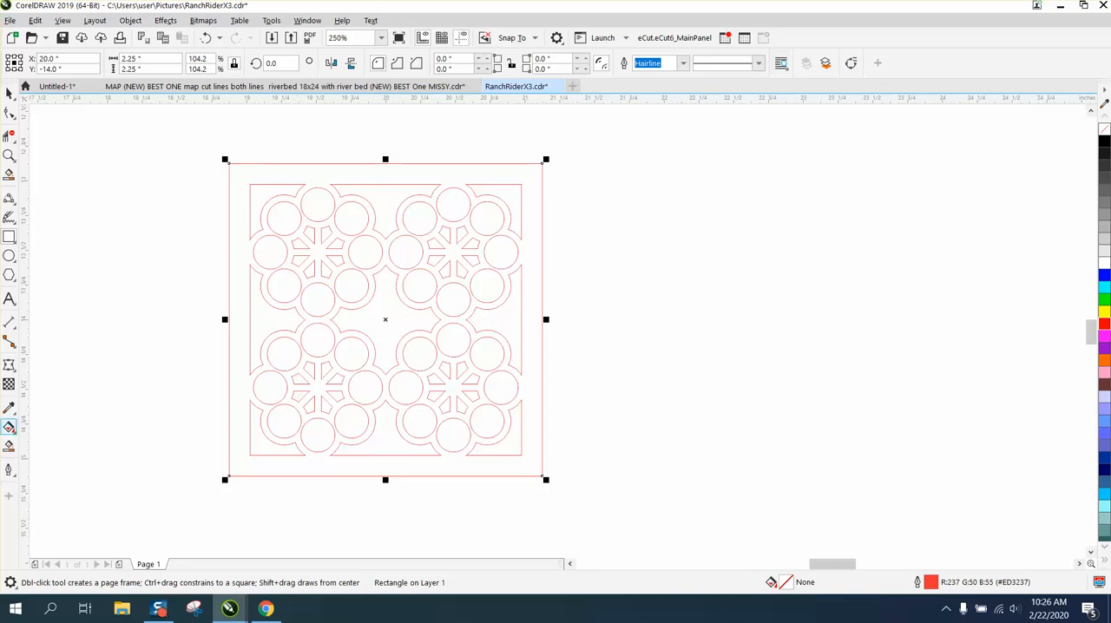
Try Smart Filling the border frame and joined rings in black, and undo the fill.
{"action": "left_click", "coordinate": [9, 445]}
{"action": "left_click", "coordinate": [232, 349]}
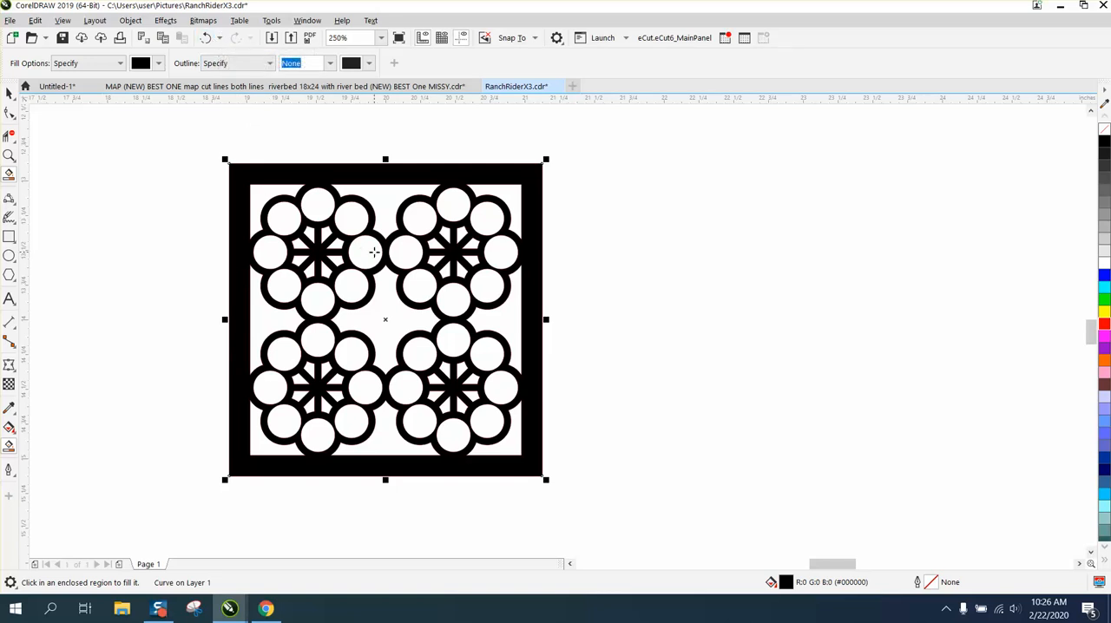
{"action": "left_click", "coordinate": [207, 39]}
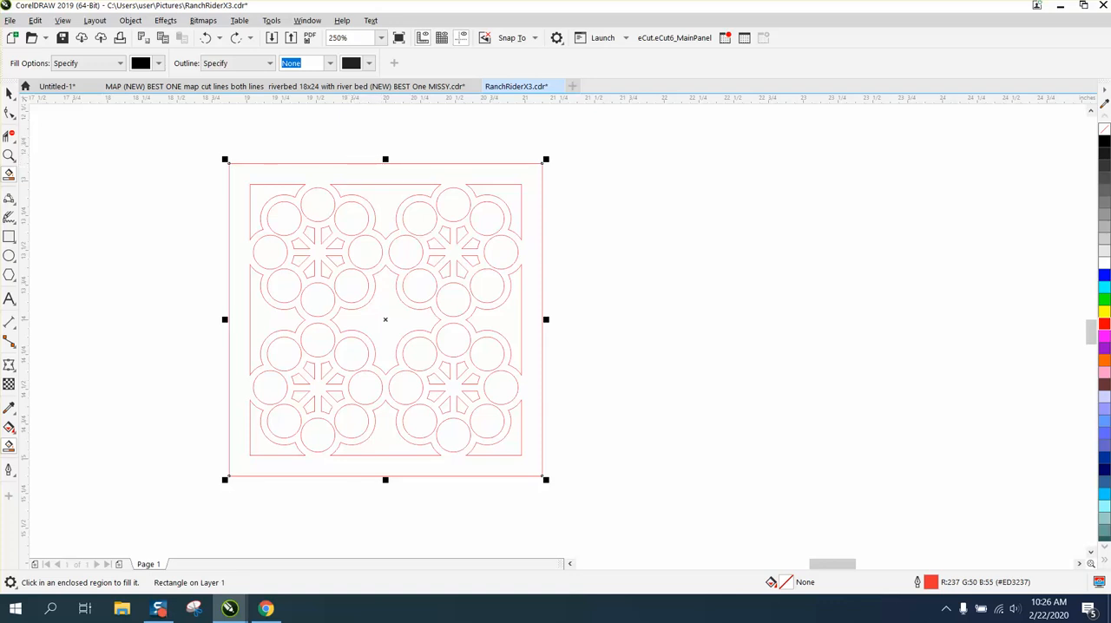
{"action": "left_click", "coordinate": [9, 93]}
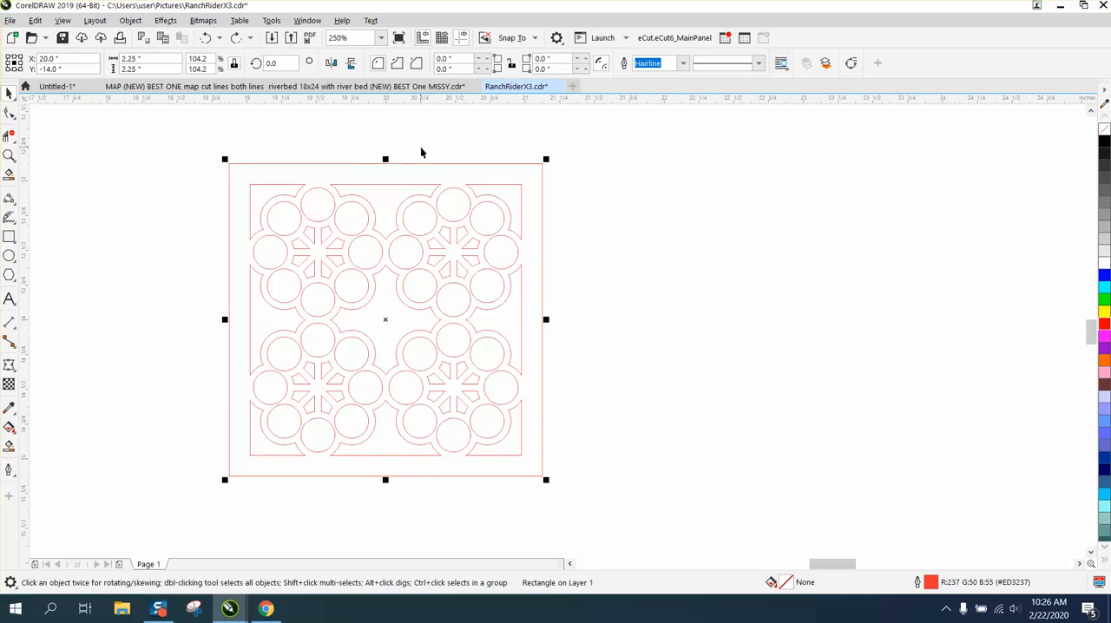